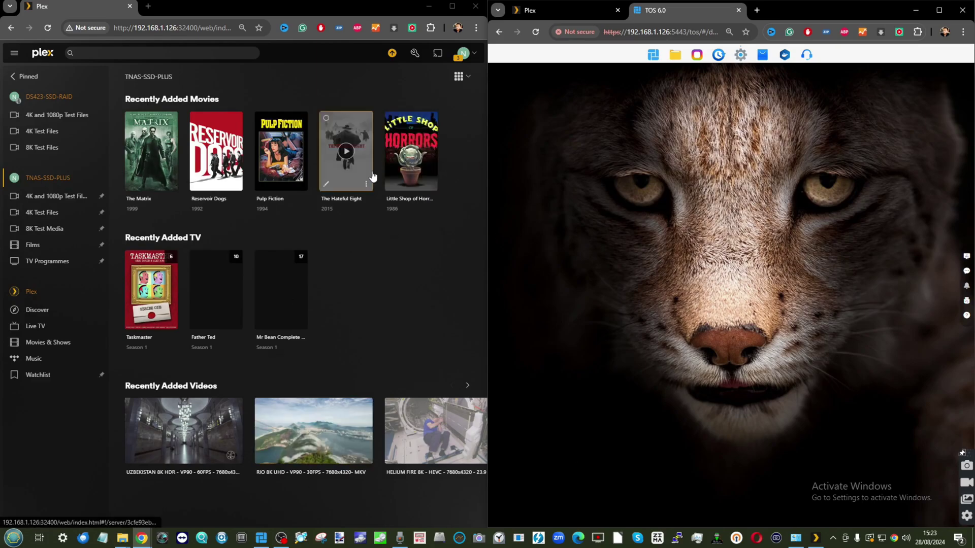
# - Open the NAS Control Panel Overview and scroll through its information
pyautogui.click(746, 58)
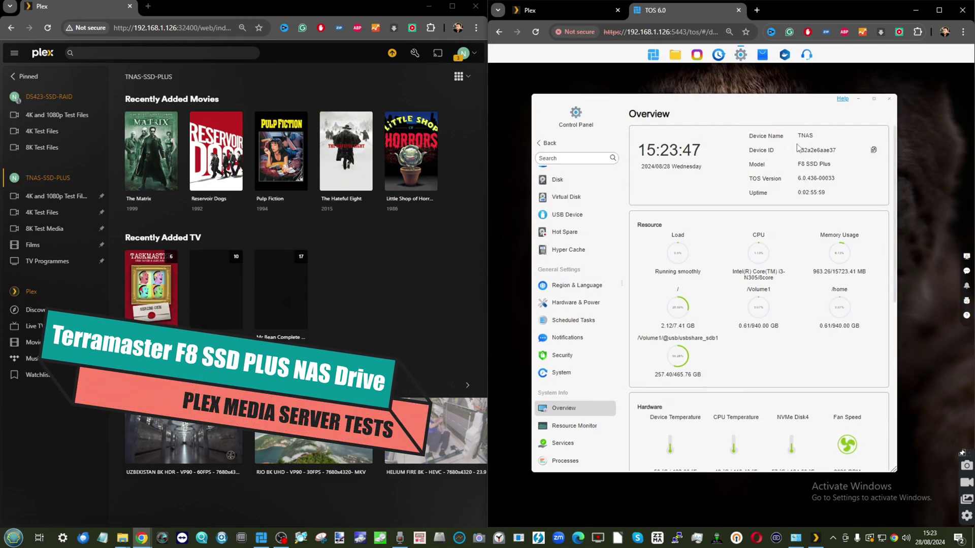
pyautogui.scroll(-6, 759, 221)
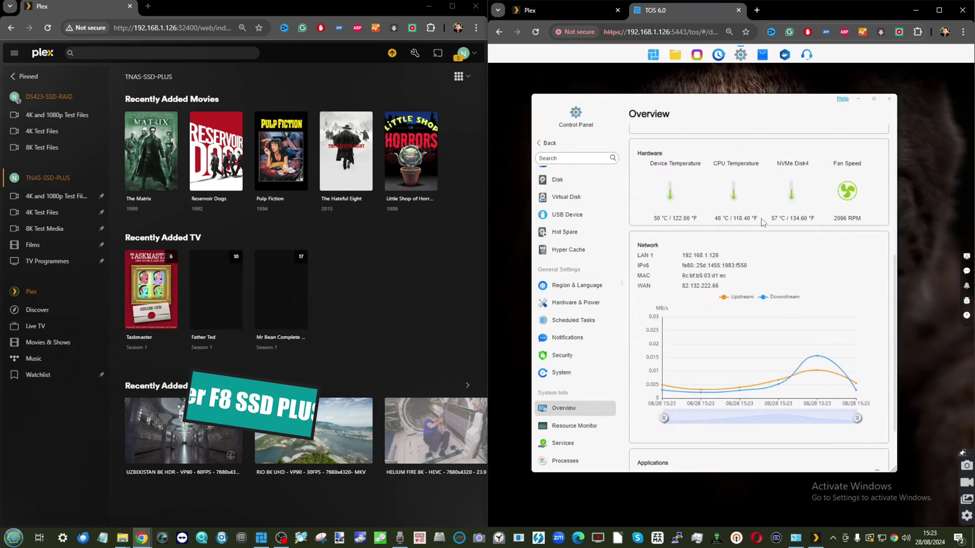
pyautogui.scroll(-1, 762, 214)
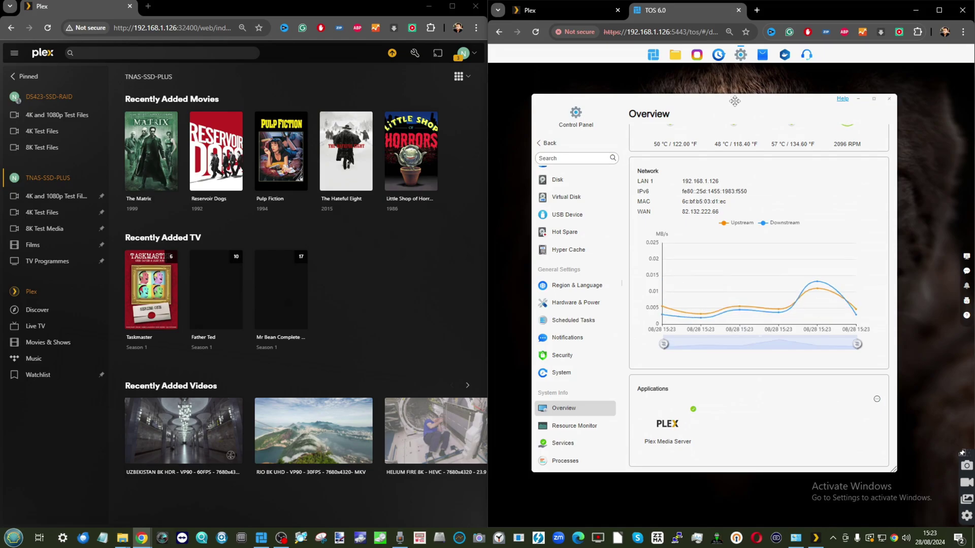
pyautogui.scroll(1, 560, 368)
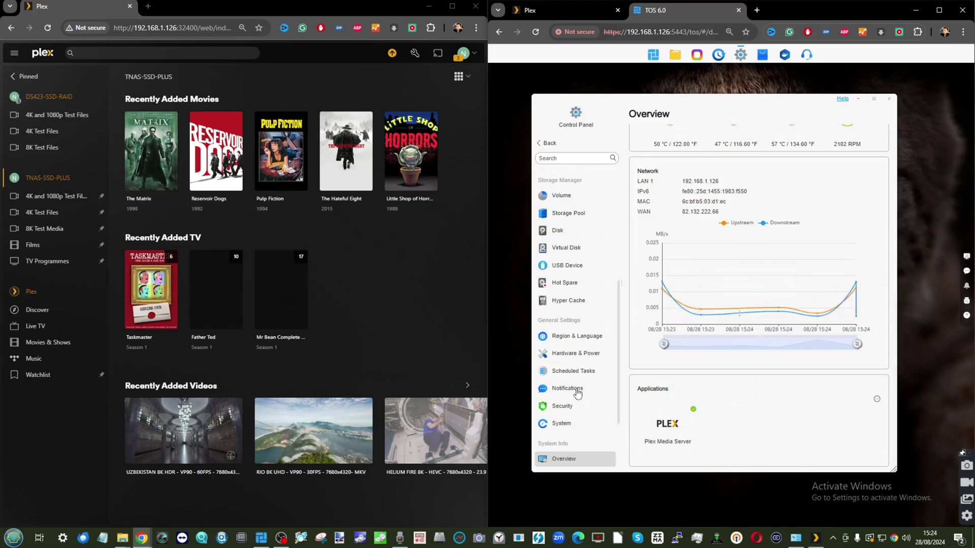
pyautogui.scroll(-3, 576, 355)
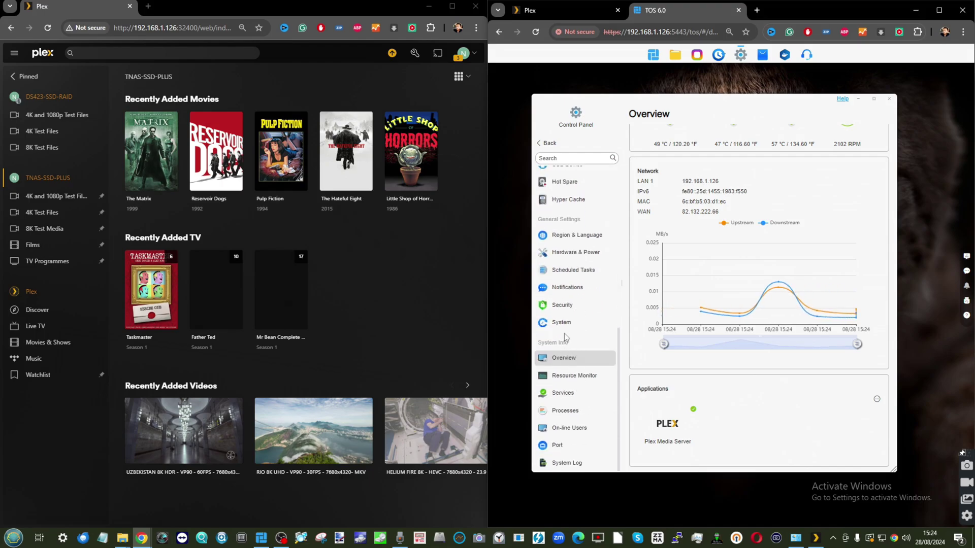
pyautogui.scroll(4, 563, 330)
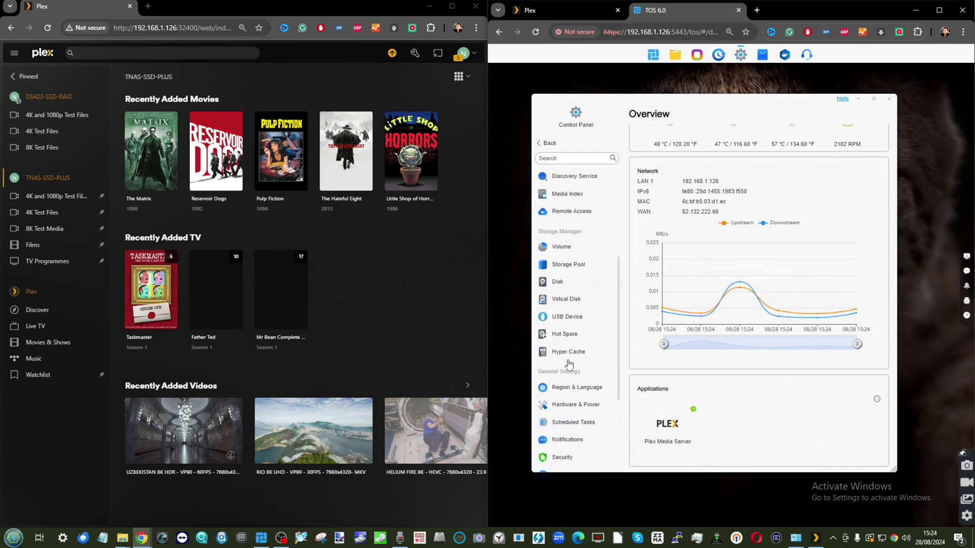
pyautogui.scroll(3, 569, 360)
# - Show LAN 1 on the Network Interface tab: DHCP, MTU 9000, 10000 Mbps bandwidth
pyautogui.click(561, 228)
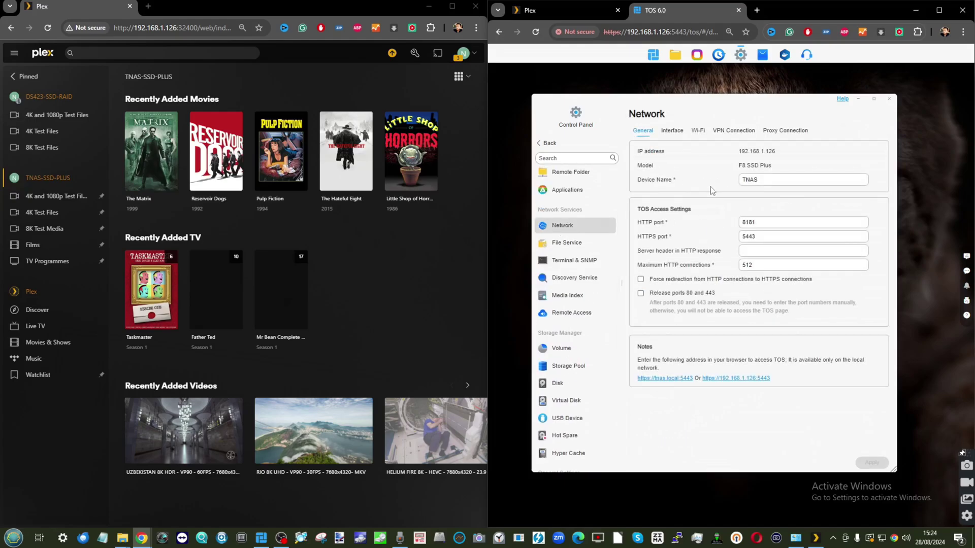
pyautogui.click(672, 131)
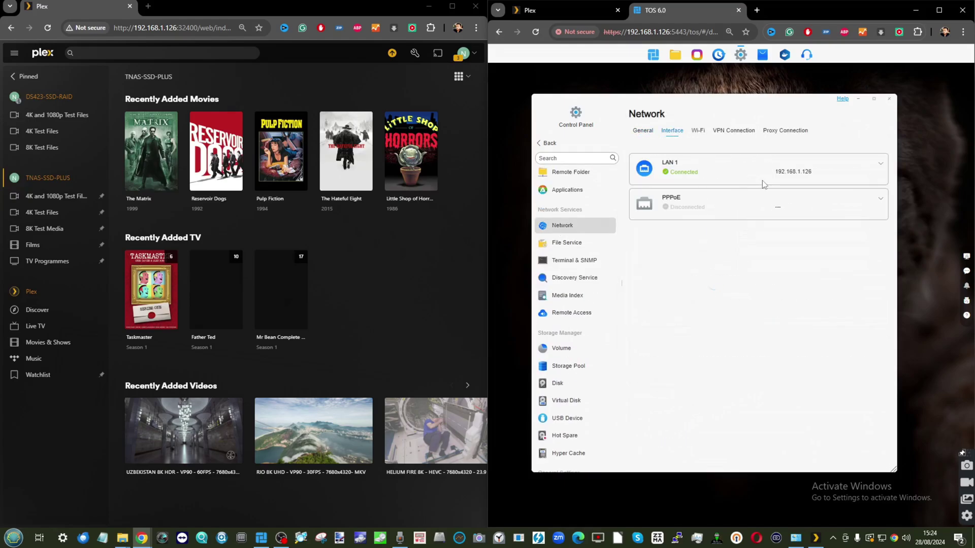
pyautogui.click(879, 167)
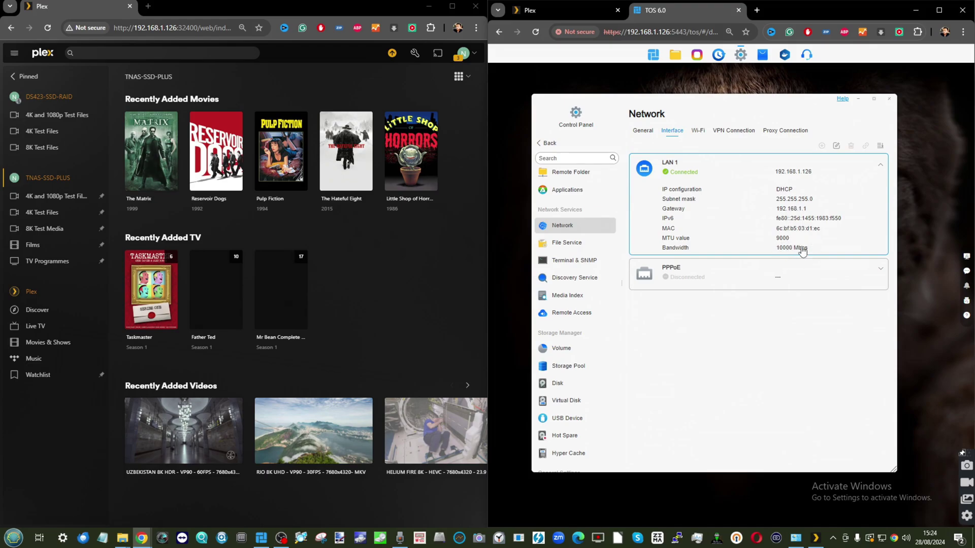
pyautogui.click(796, 538)
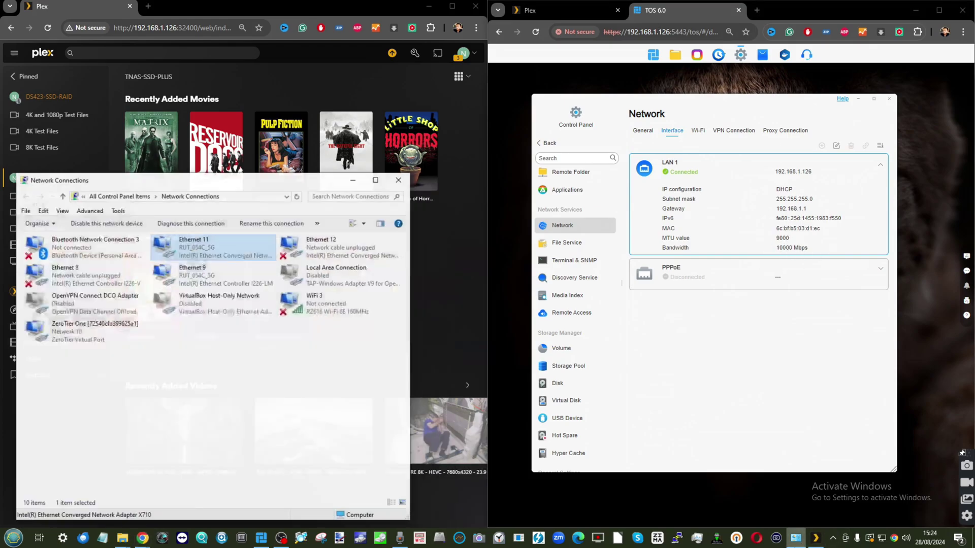
pyautogui.moveTo(270, 178); pyautogui.dragTo(559, 95)
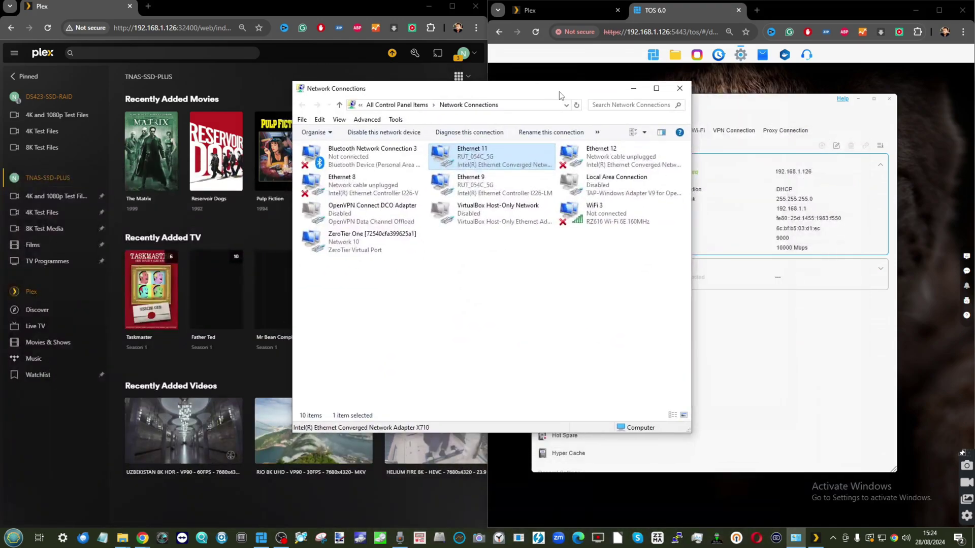
pyautogui.rightClick(442, 162)
pyautogui.click(489, 179)
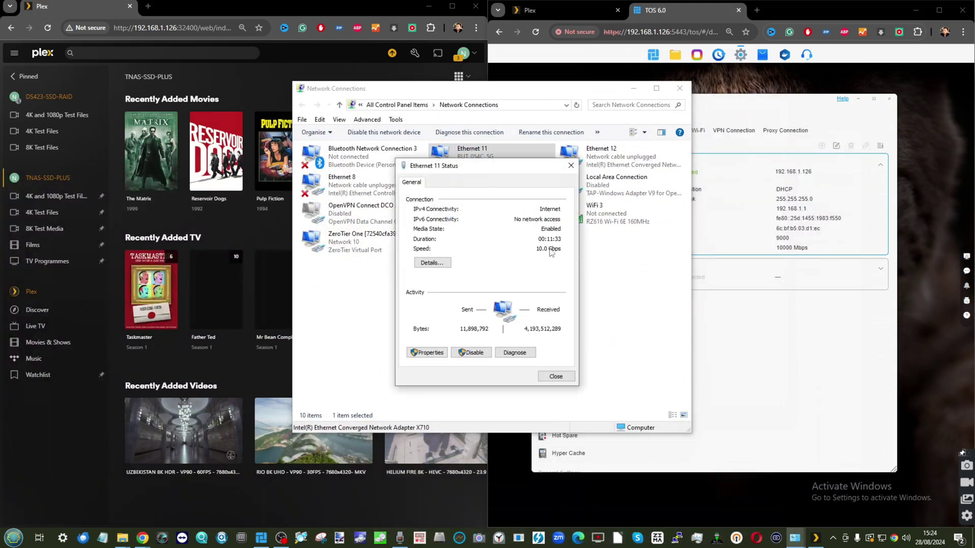
pyautogui.click(441, 264)
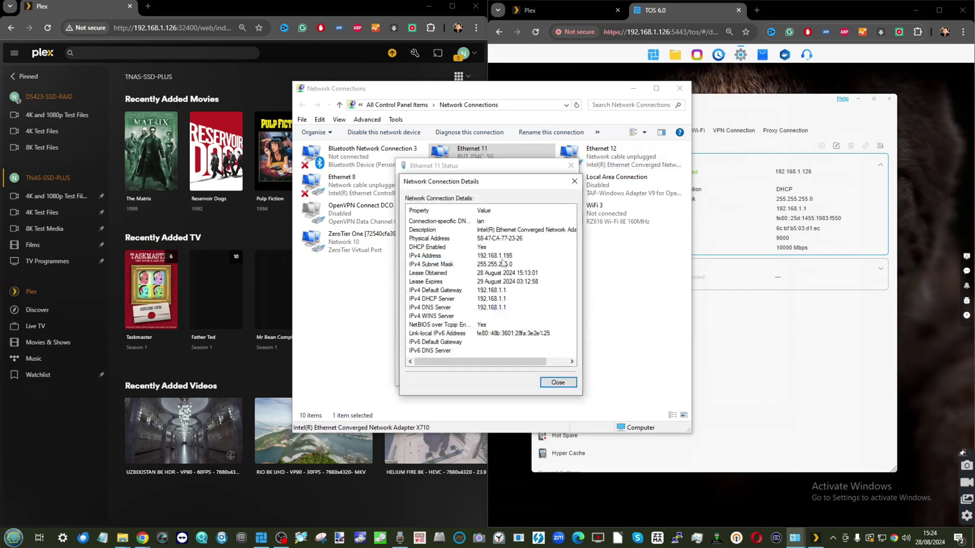
pyautogui.click(574, 181)
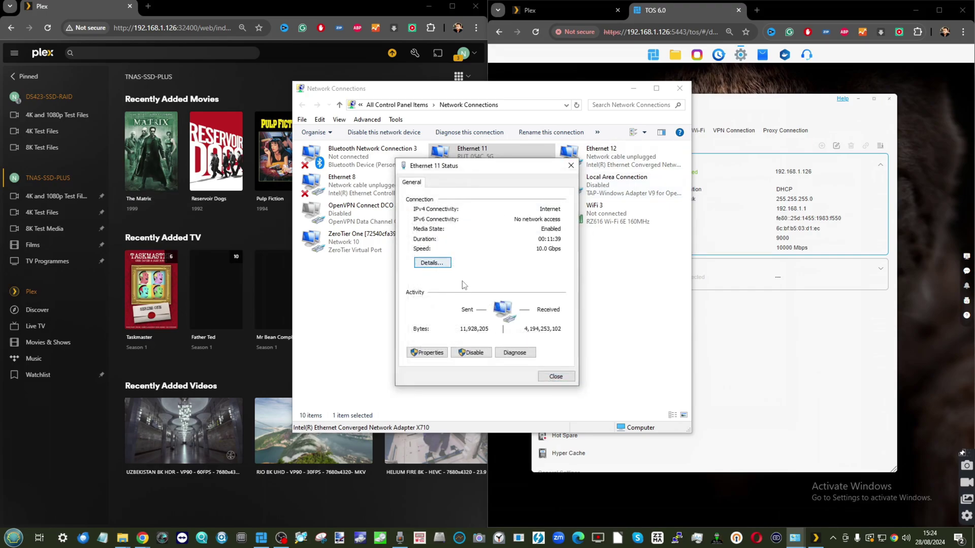
pyautogui.click(432, 263)
pyautogui.click(572, 175)
pyautogui.click(571, 165)
pyautogui.rightClick(493, 158)
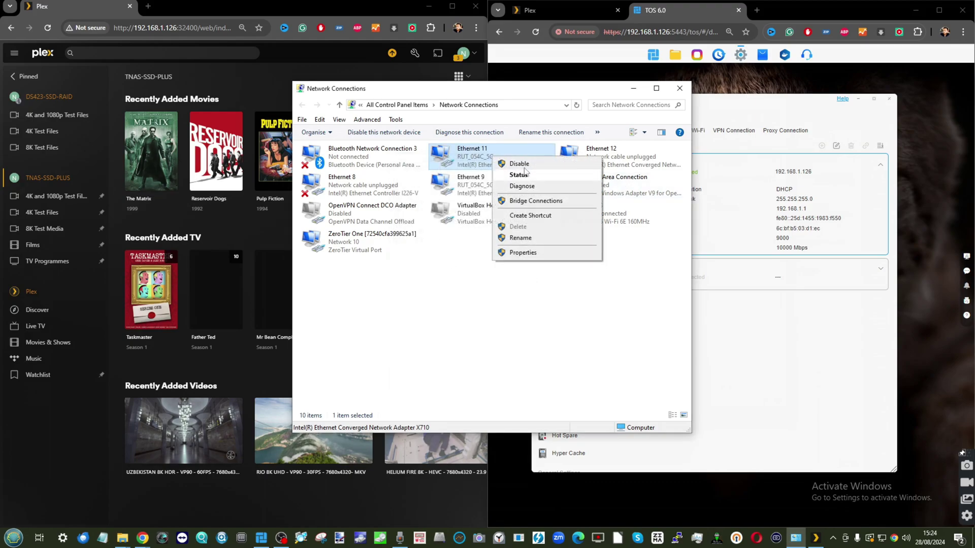
pyautogui.click(523, 252)
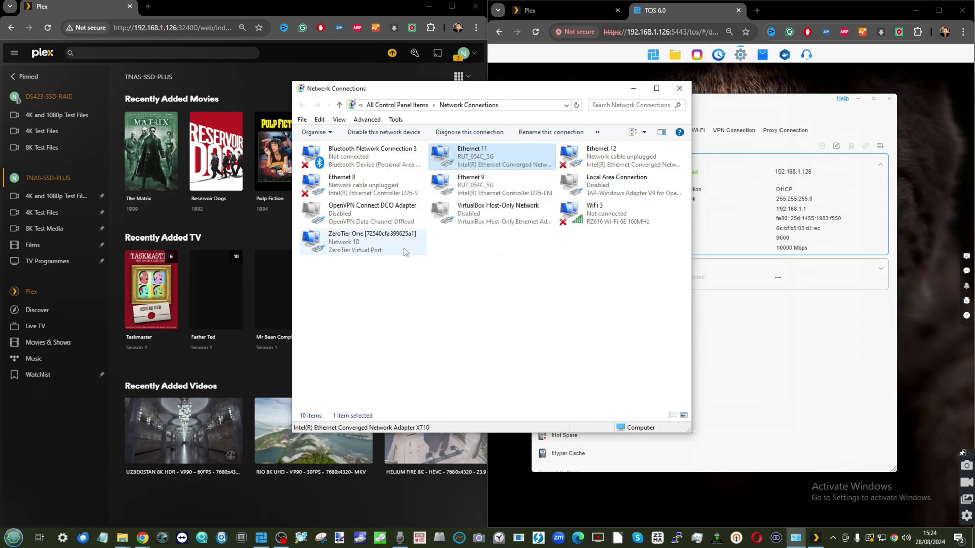
pyautogui.click(457, 190)
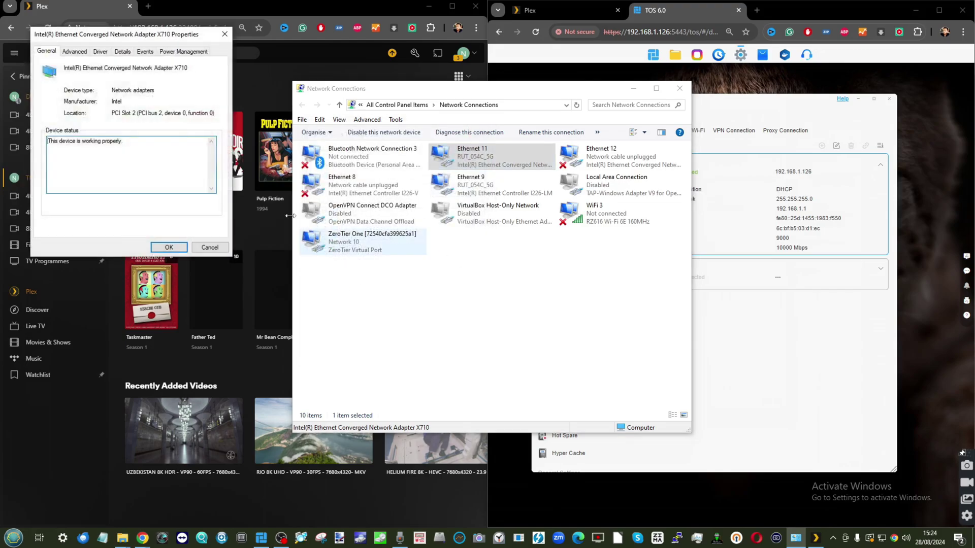
pyautogui.click(76, 51)
pyautogui.click(71, 140)
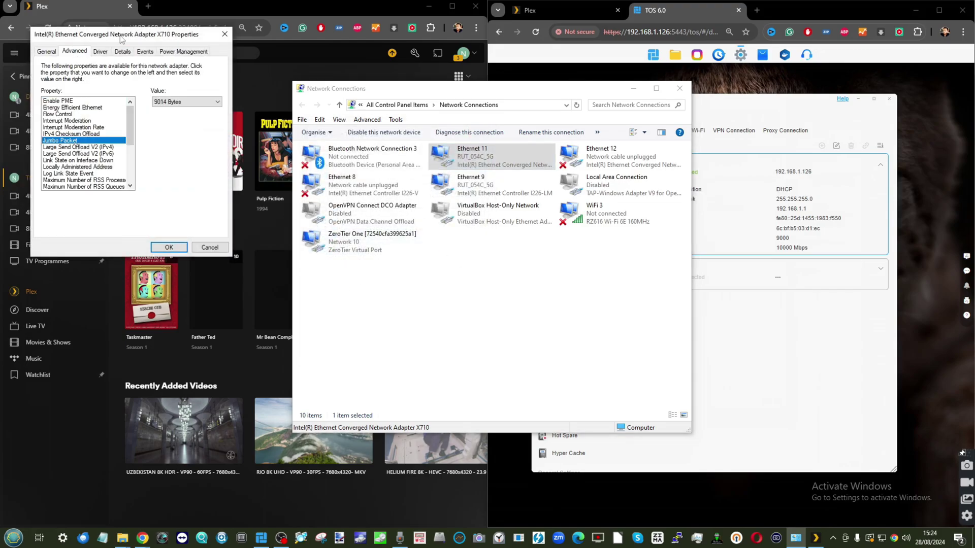
pyautogui.moveTo(122, 35); pyautogui.dragTo(273, 140)
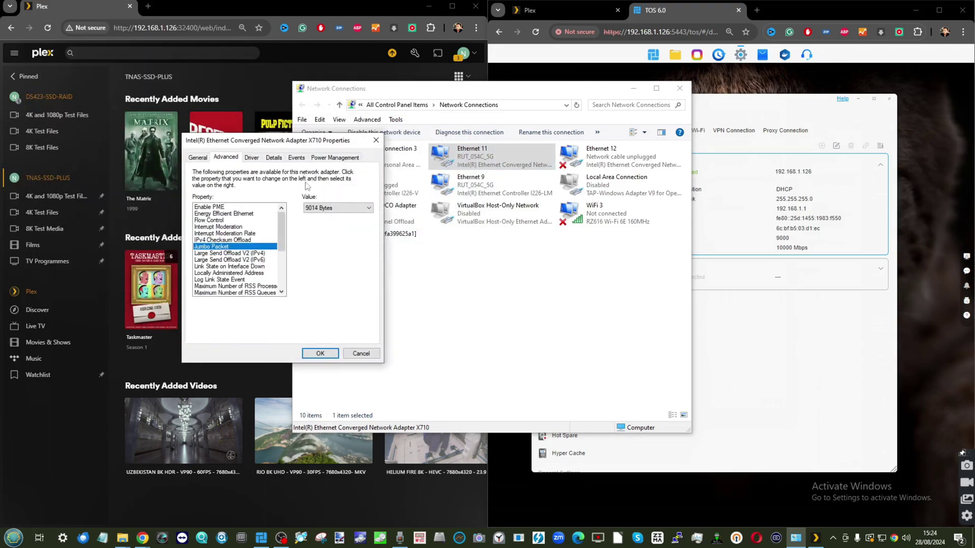
pyautogui.click(361, 354)
pyautogui.click(633, 87)
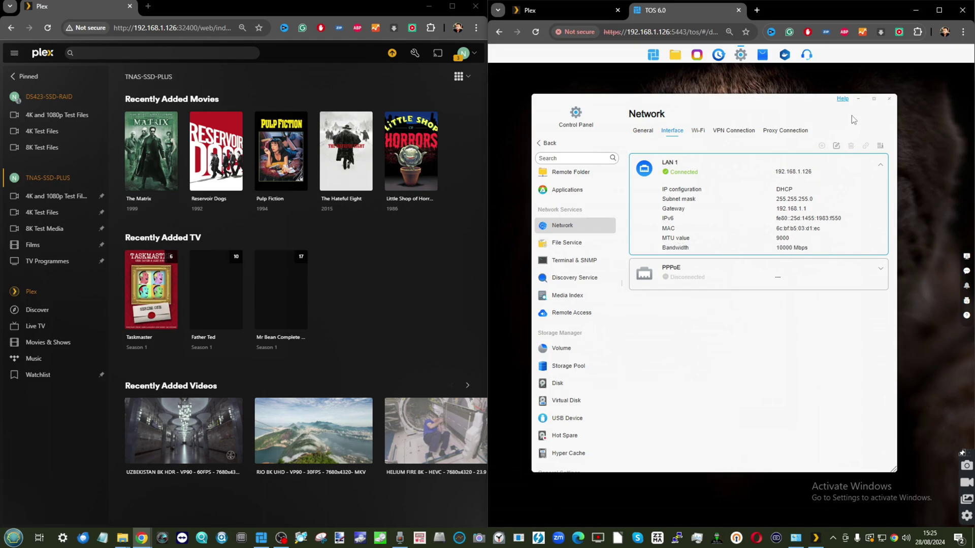
# - Minimize the TOS Control Panel and bring up the Plex Web tab
pyautogui.click(857, 100)
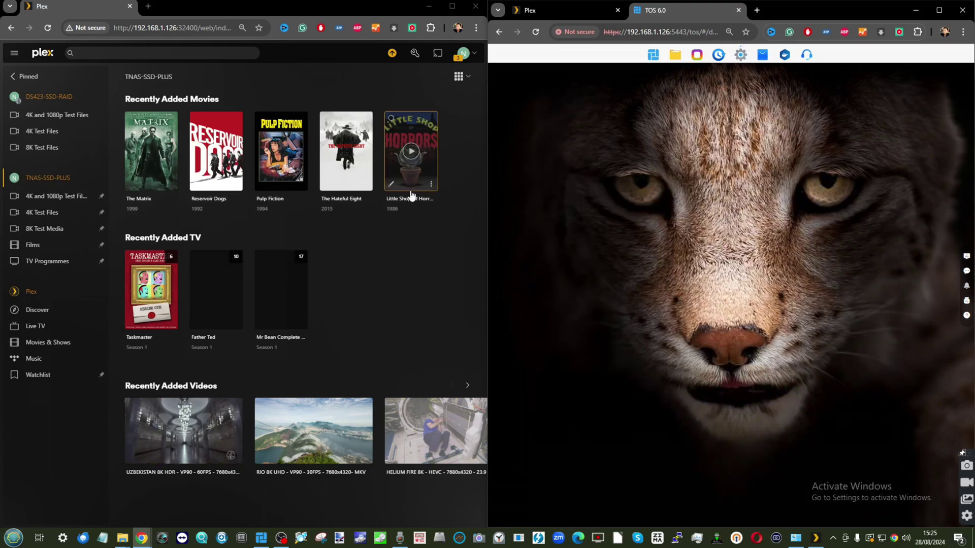
pyautogui.click(582, 8)
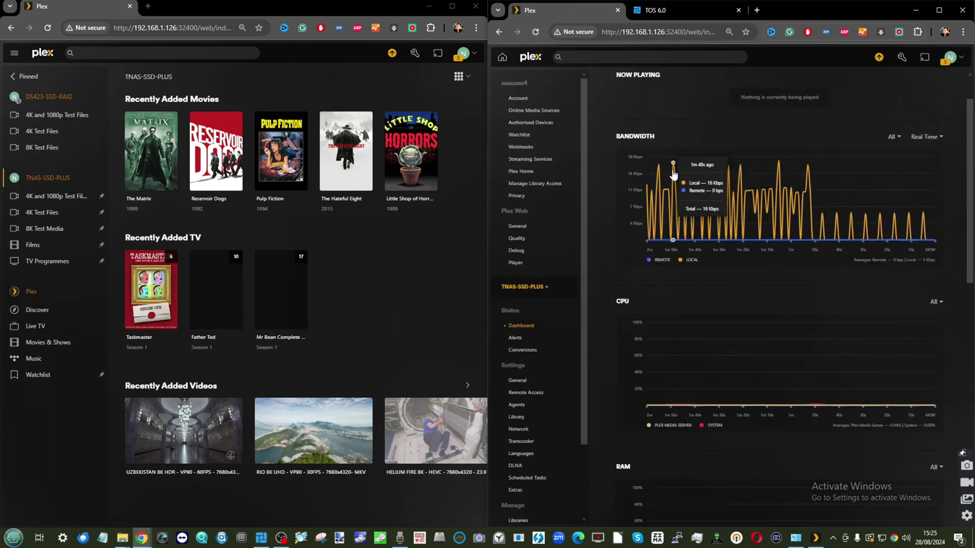
pyautogui.scroll(-2, 608, 270)
# - Keep Alder Lake-N as the hardware transcoding device and return to the server Dashboard
pyautogui.click(521, 441)
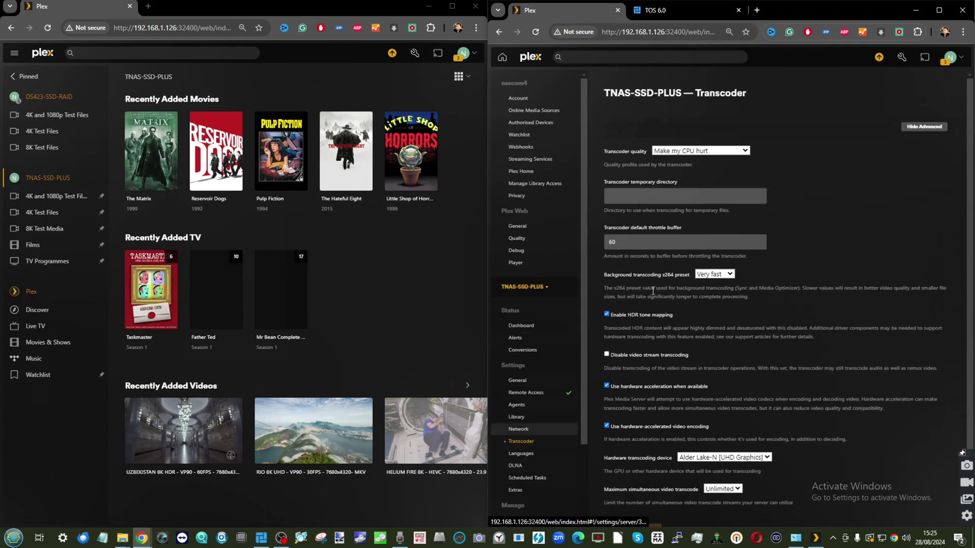
pyautogui.scroll(-1, 711, 193)
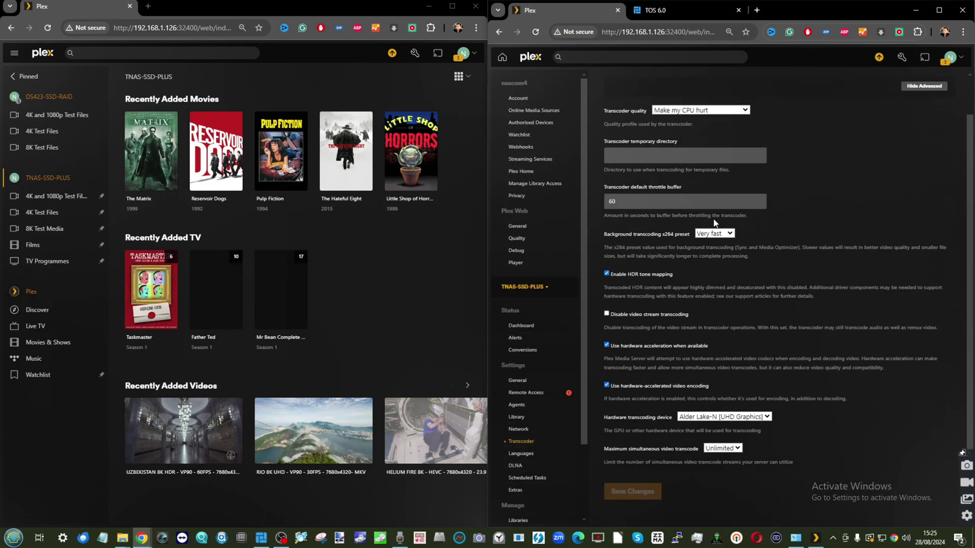
pyautogui.click(731, 417)
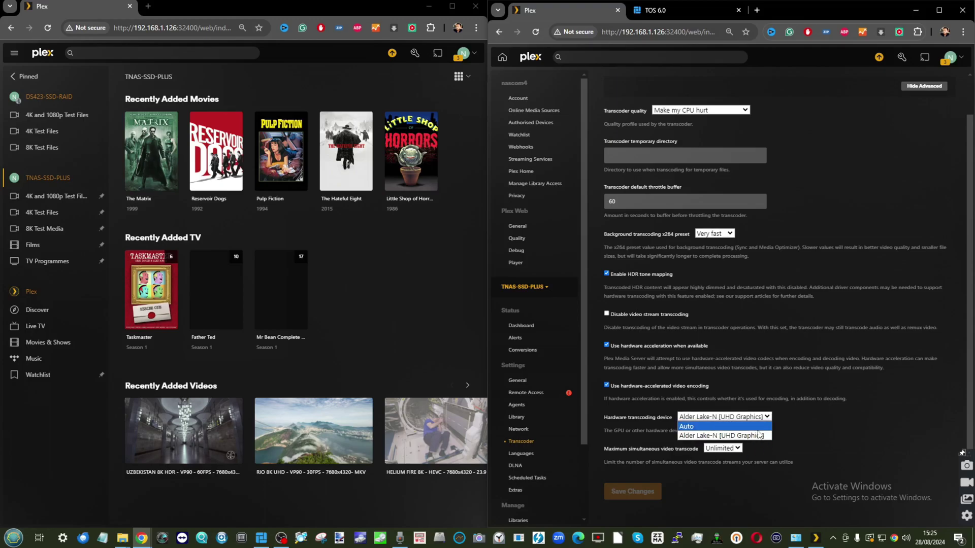
pyautogui.click(856, 435)
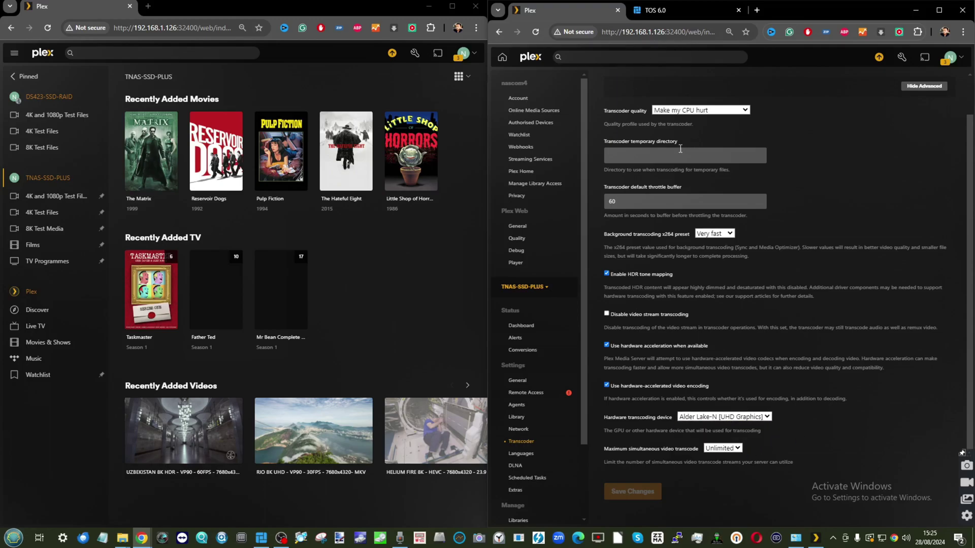
pyautogui.click(520, 325)
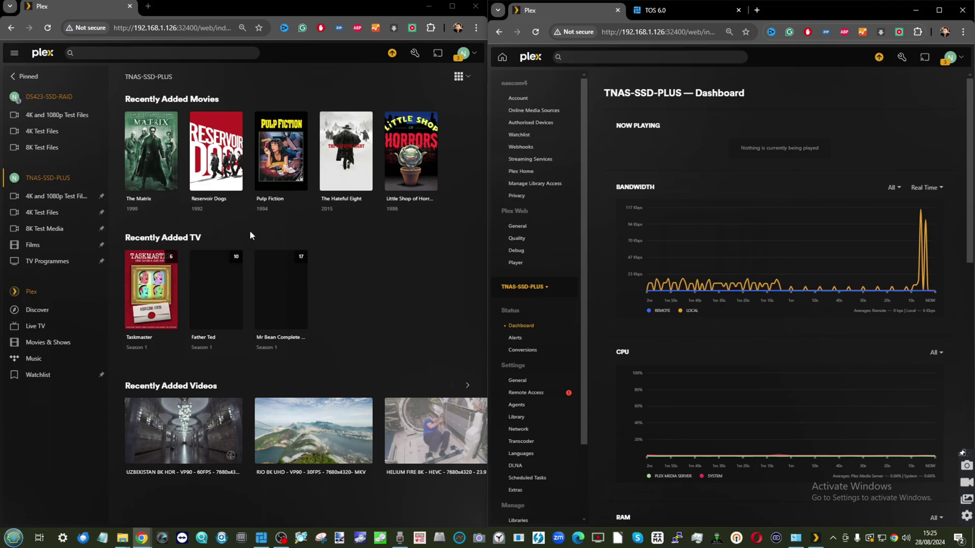
pyautogui.moveTo(723, 226)
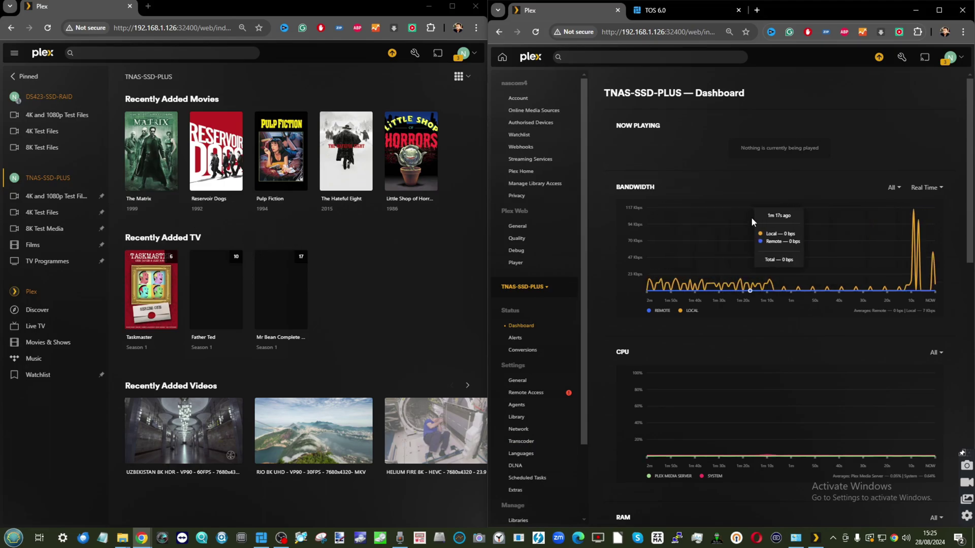
# - Open the jellyfish-400-mbps-4k-uhd-hevc-10bit detail page in 4K and 1080p Test Files
pyautogui.click(56, 196)
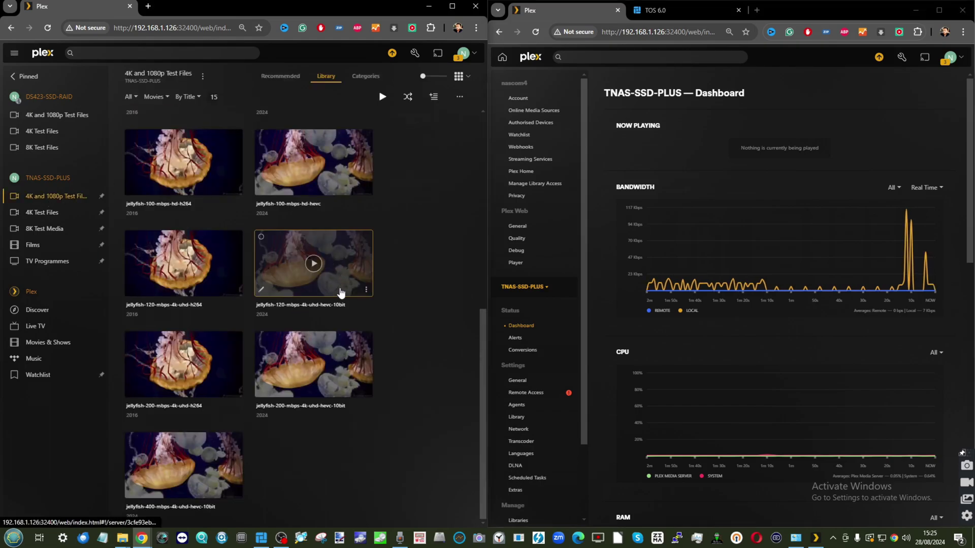
pyautogui.click(153, 445)
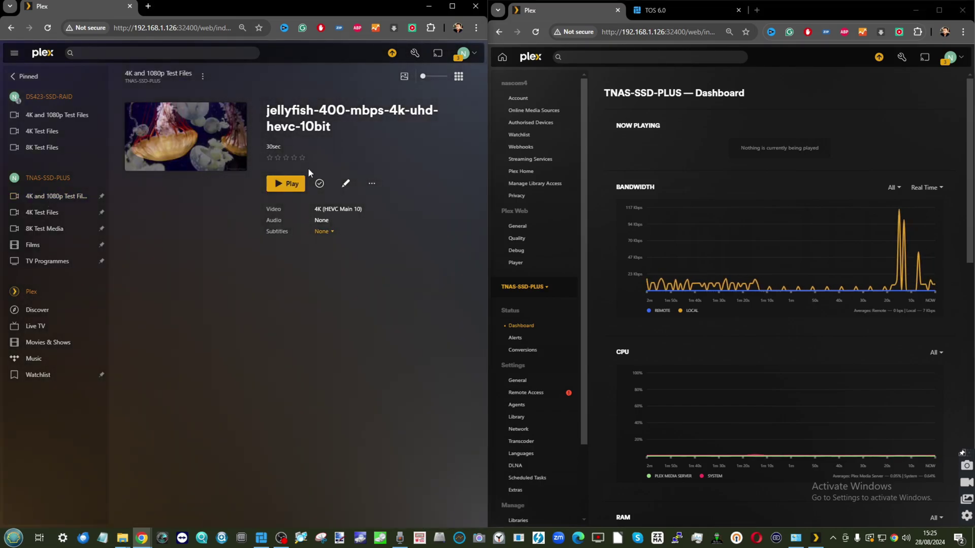
pyautogui.moveTo(341, 126); pyautogui.dragTo(236, 100)
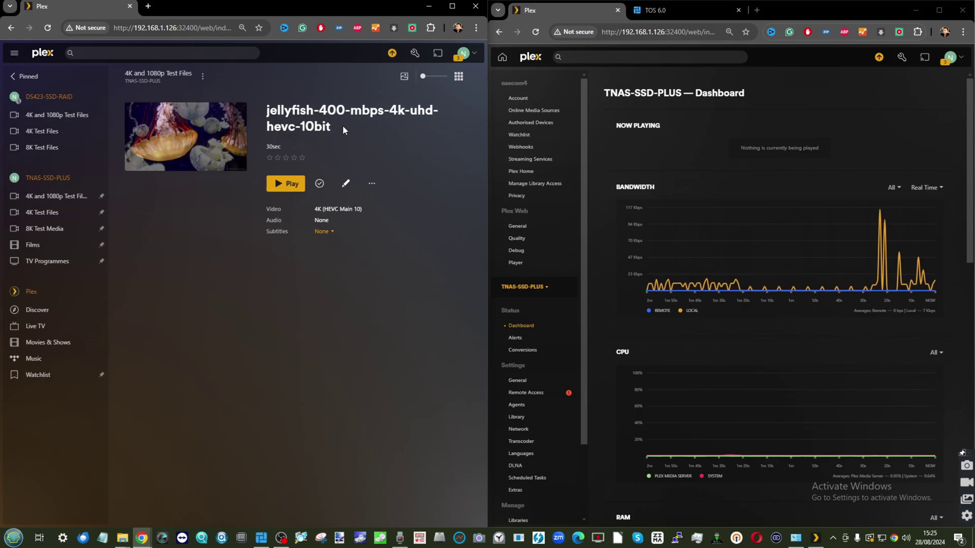
# - Play the 400 Mbps clip at original quality while watching the Bandwidth and CPU charts
pyautogui.click(285, 183)
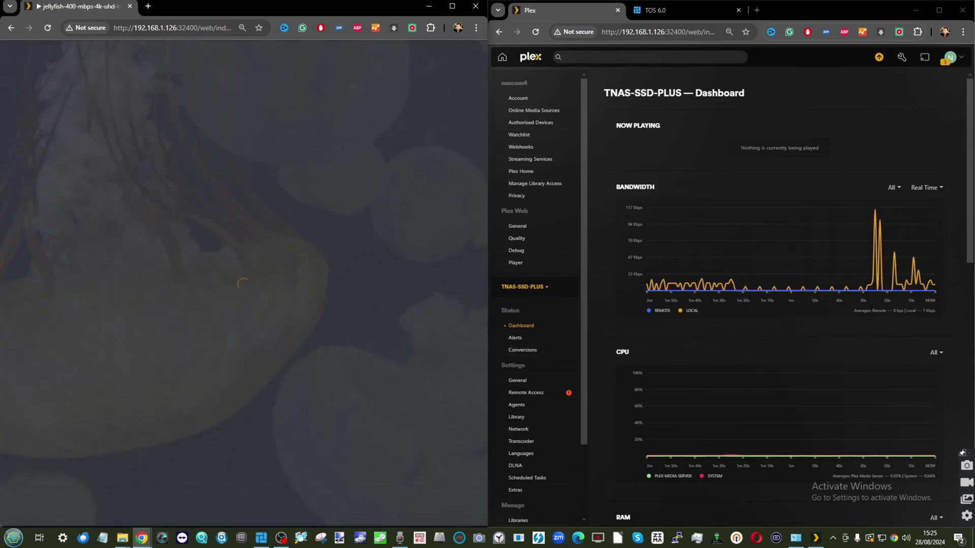
pyautogui.click(444, 506)
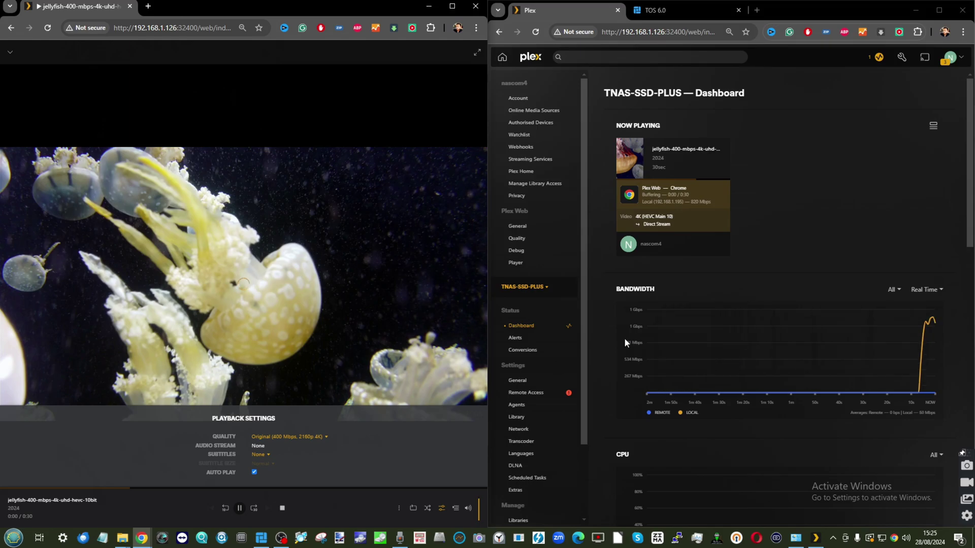
pyautogui.moveTo(929, 322)
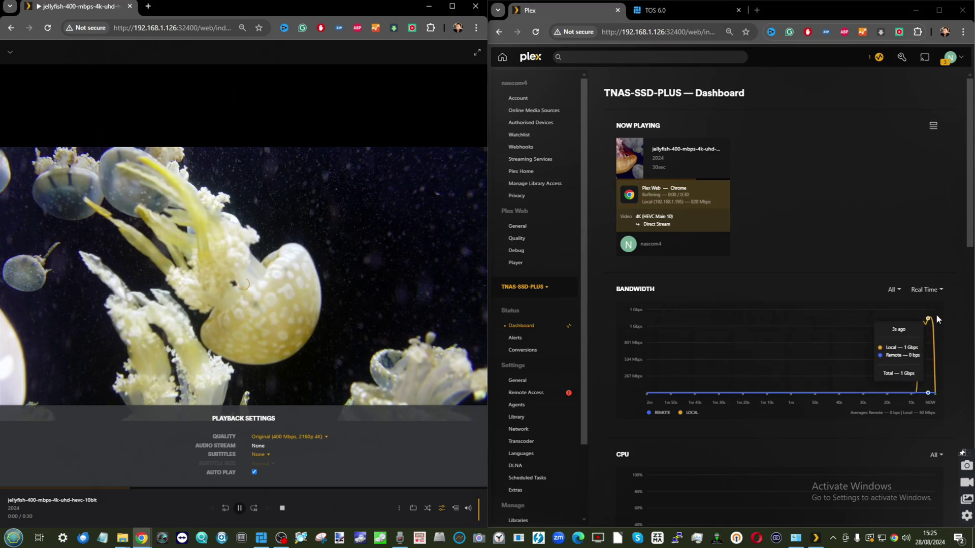
pyautogui.scroll(-1, 927, 321)
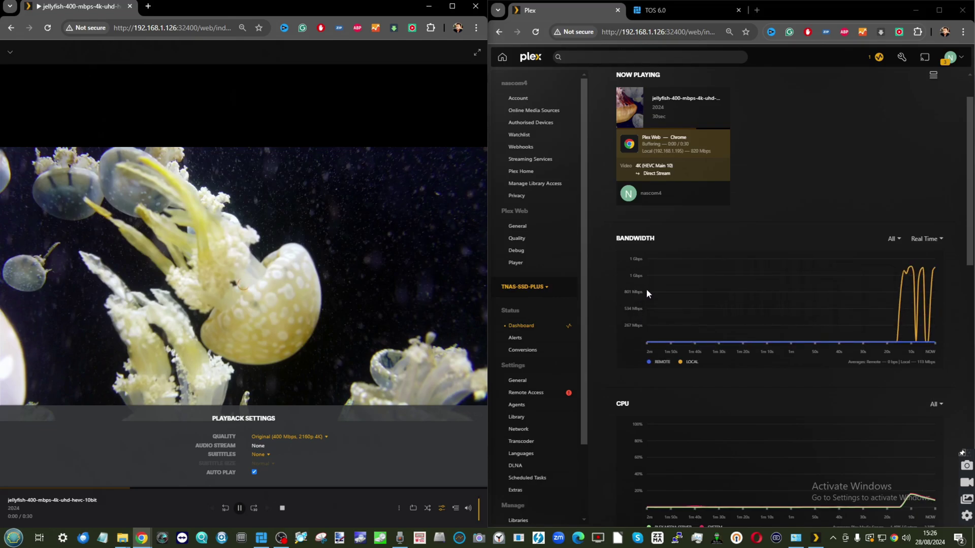
pyautogui.scroll(-4, 862, 277)
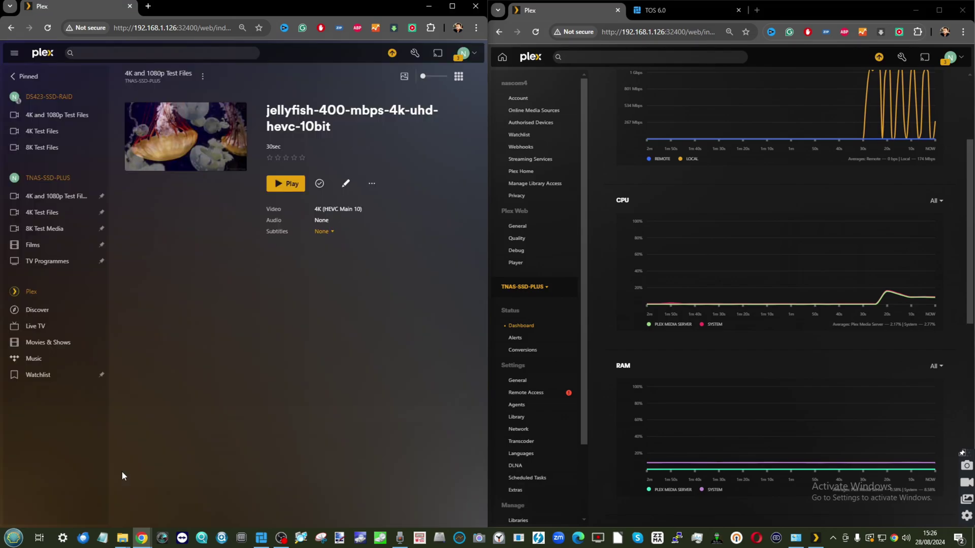
# - Launch Plex for Windows and move its window up and to the right
pyautogui.click(56, 177)
pyautogui.click(815, 537)
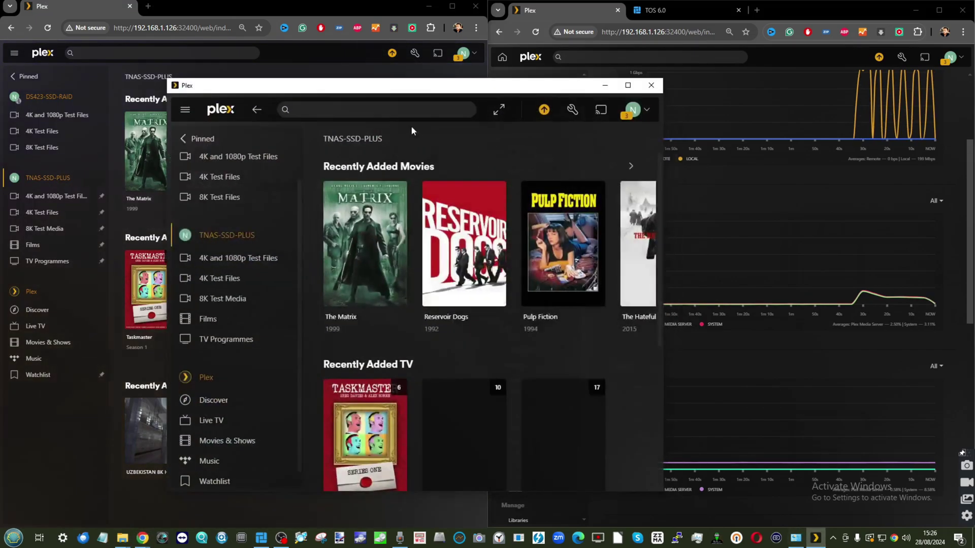
pyautogui.moveTo(454, 84); pyautogui.dragTo(477, 49)
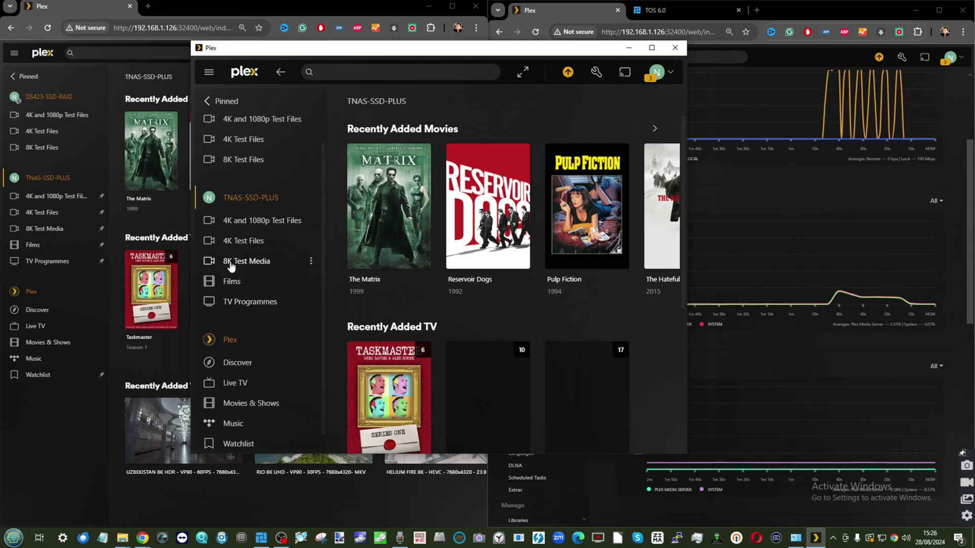
# - Show 4K and 1080p Test Files as a Library listing and open jellyfish-400
pyautogui.click(243, 222)
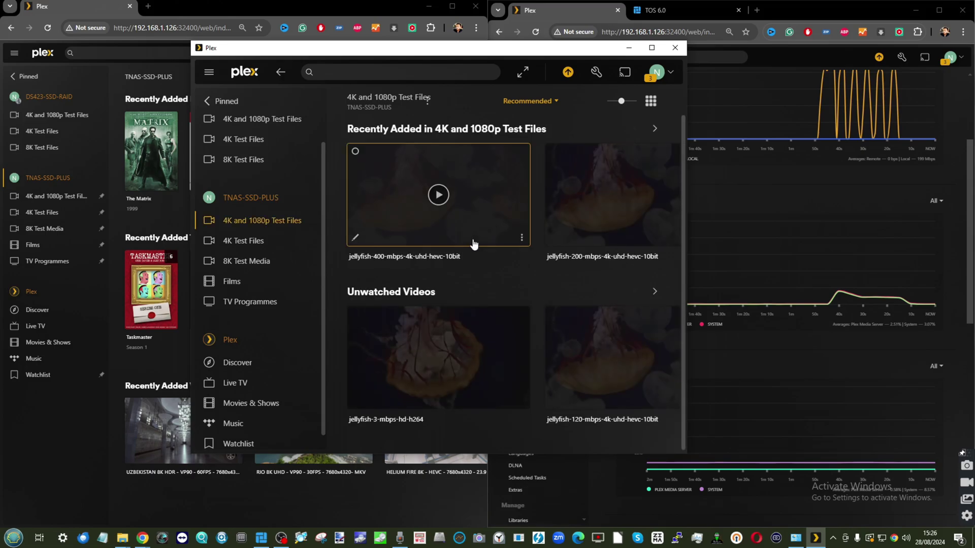
pyautogui.click(531, 100)
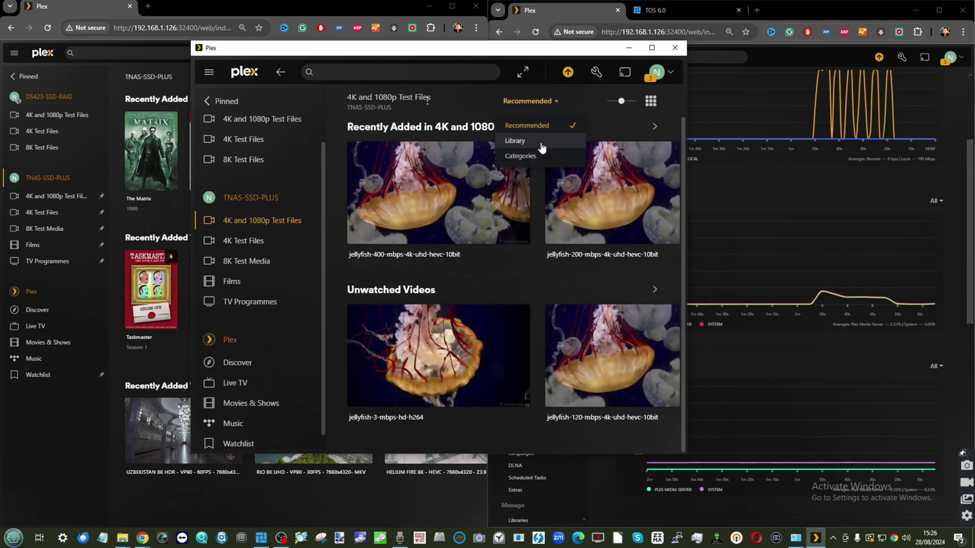
pyautogui.click(528, 142)
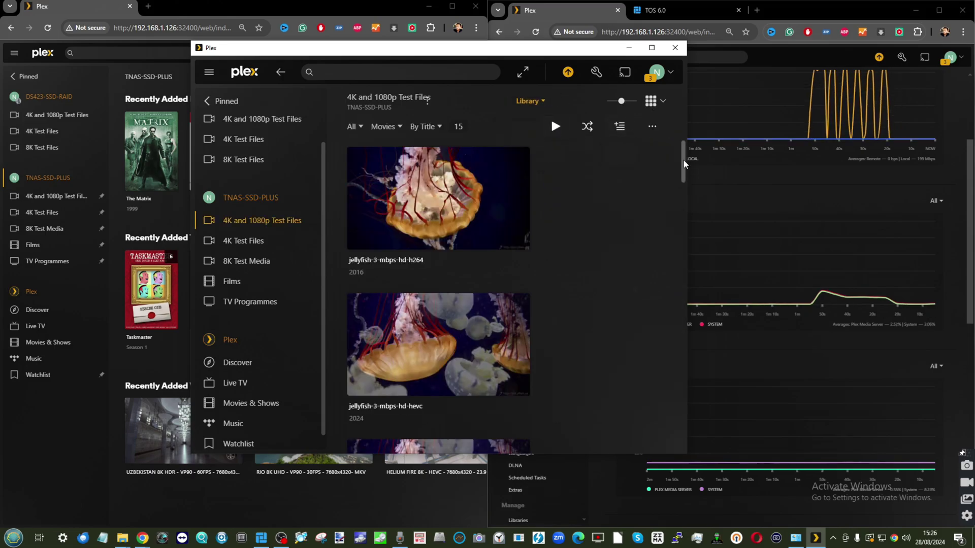
pyautogui.moveTo(684, 162); pyautogui.dragTo(684, 442)
pyautogui.click(370, 326)
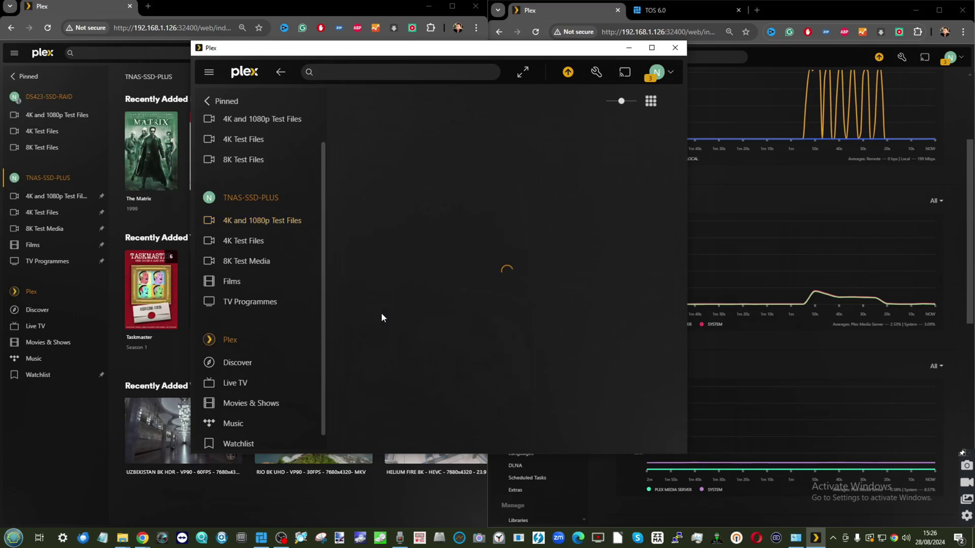
# - Play the jellyfish clip, confirm Original (400 Mbps, 2160p 4K) quality, and shift the player right
pyautogui.click(369, 213)
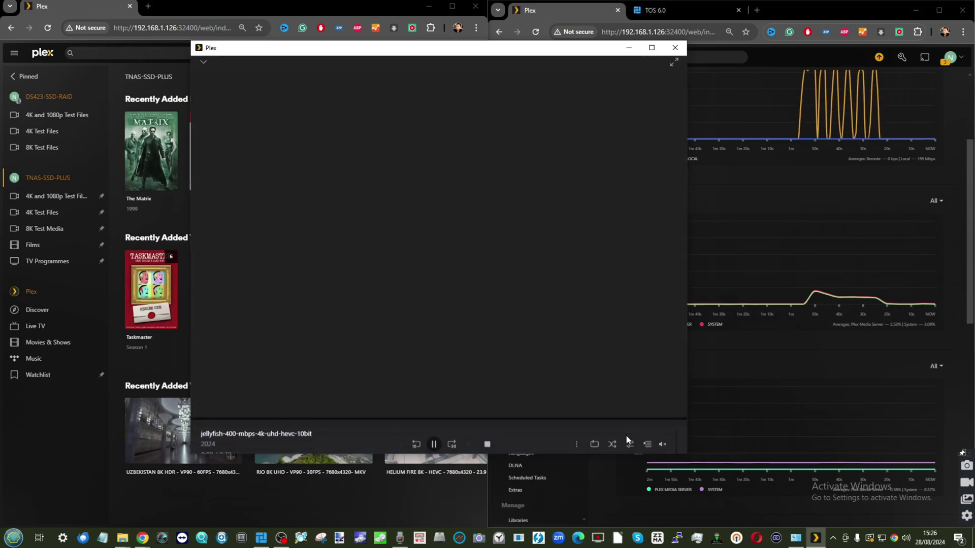
pyautogui.click(629, 429)
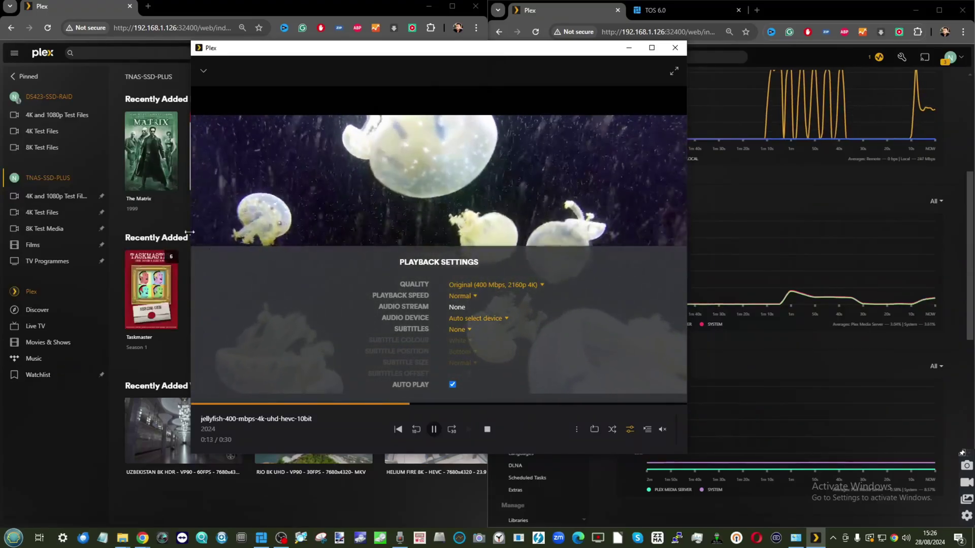
pyautogui.moveTo(364, 50); pyautogui.dragTo(404, 76)
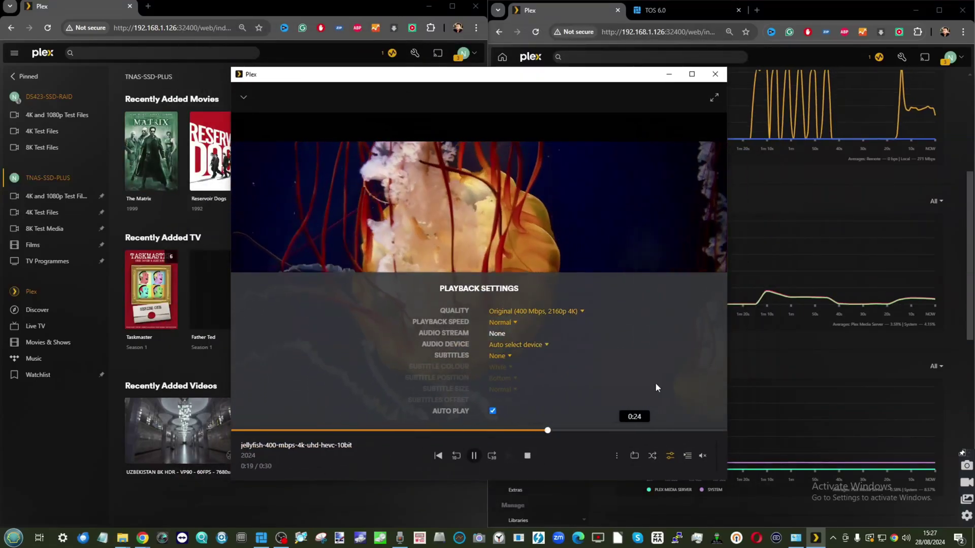
# - Follow the 4K direct-play stream on the dashboard's Now Playing, Bandwidth and CPU charts
pyautogui.click(740, 92)
pyautogui.scroll(4, 770, 340)
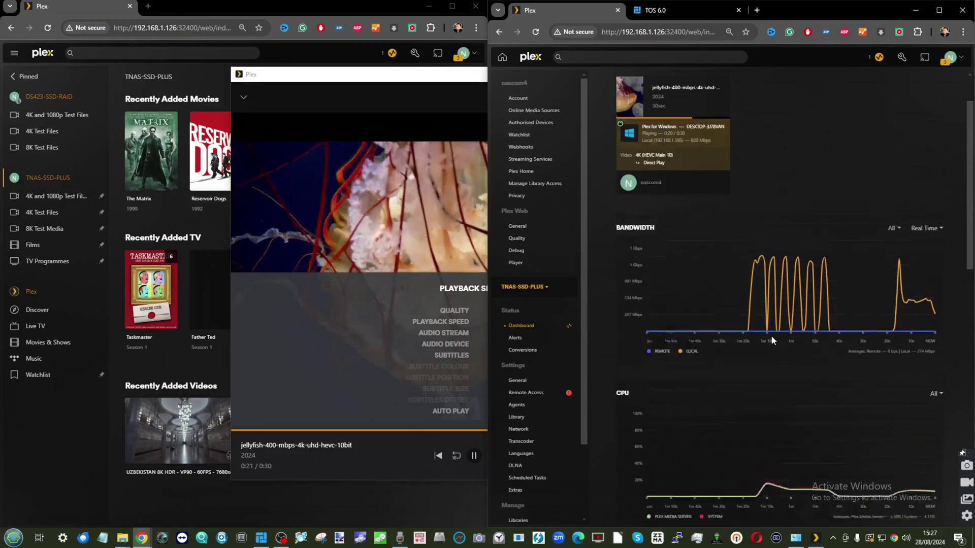
pyautogui.scroll(1, 770, 335)
pyautogui.scroll(-2, 807, 222)
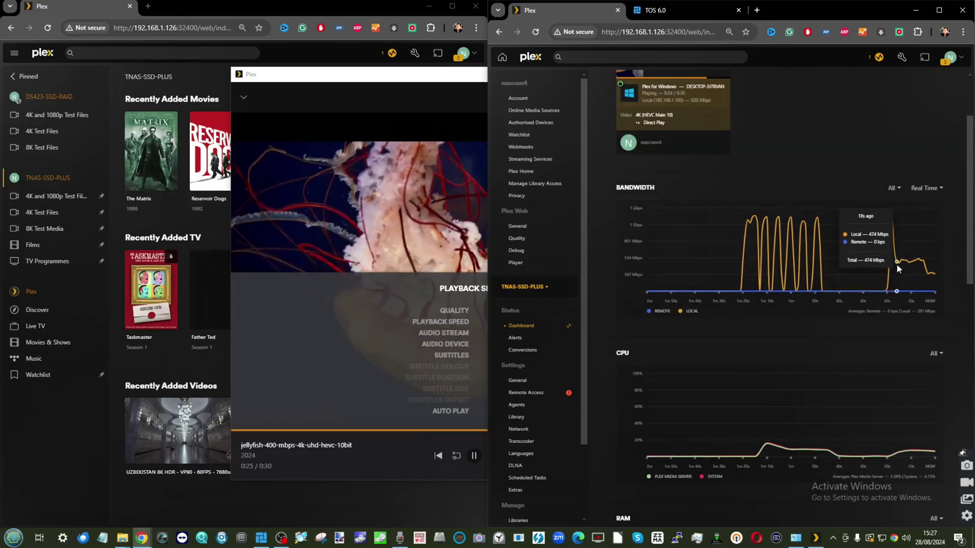
pyautogui.scroll(-4, 888, 228)
pyautogui.scroll(3, 883, 198)
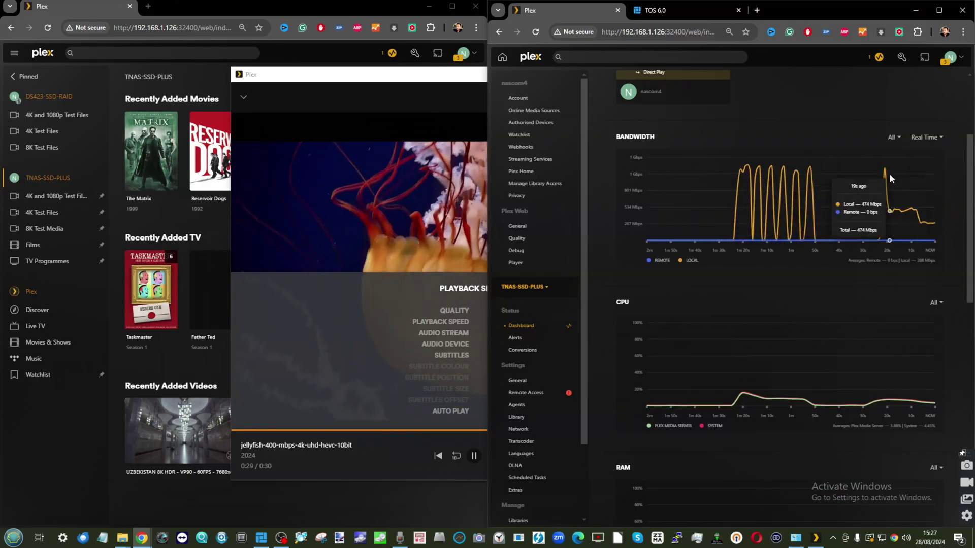
pyautogui.scroll(2, 782, 284)
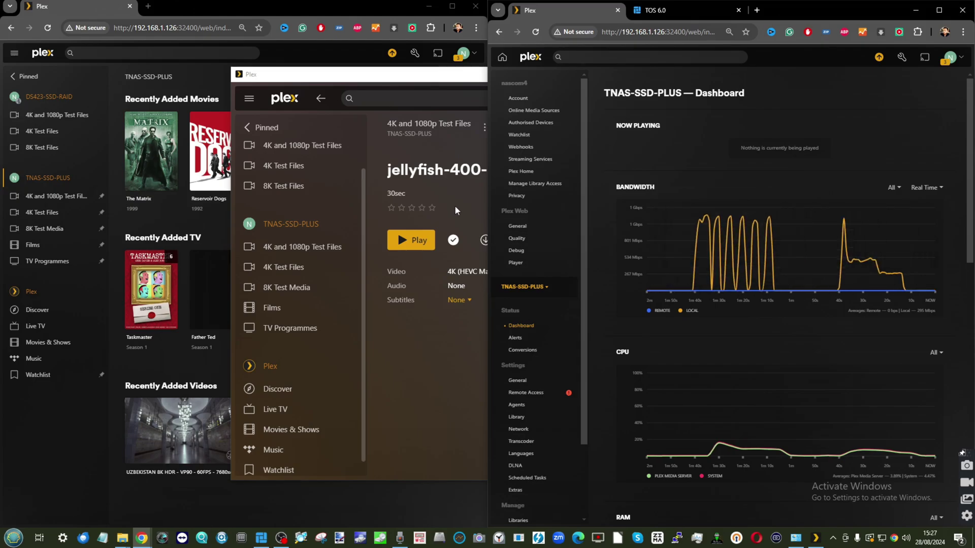
# - Highlight the 400 Mbps bitrate, HEVC codec and 10-bit depth in the jellyfish title
pyautogui.moveTo(693, 239)
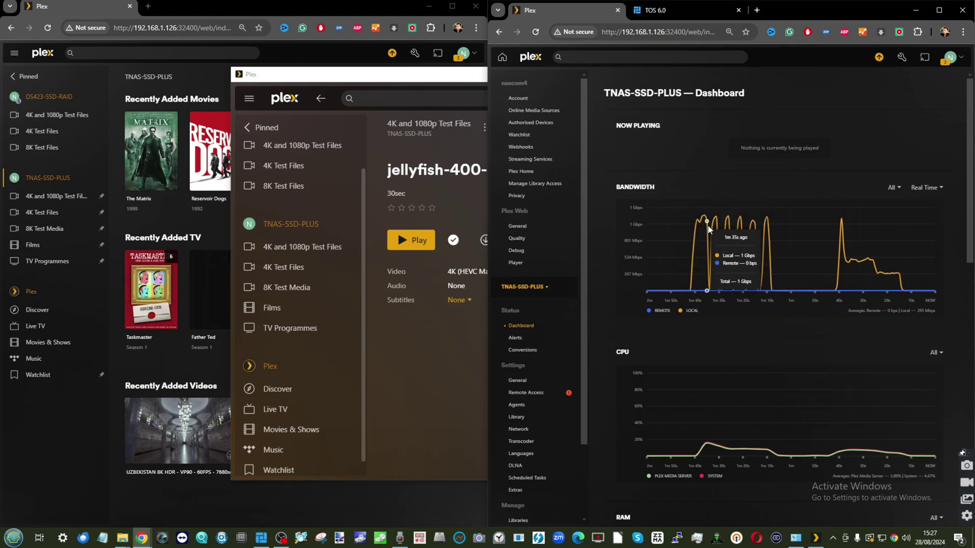
pyautogui.scroll(-3, 841, 332)
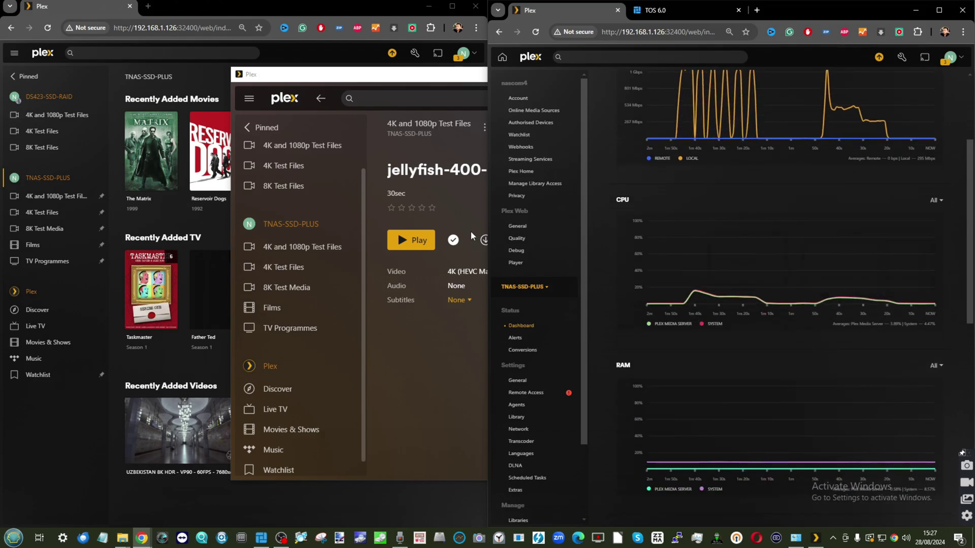
pyautogui.click(478, 212)
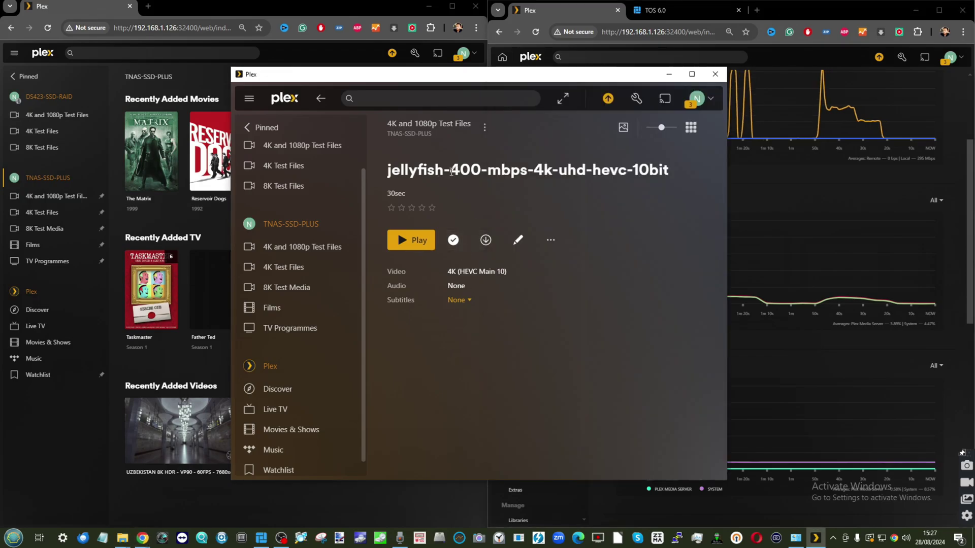
pyautogui.moveTo(451, 172); pyautogui.dragTo(528, 174)
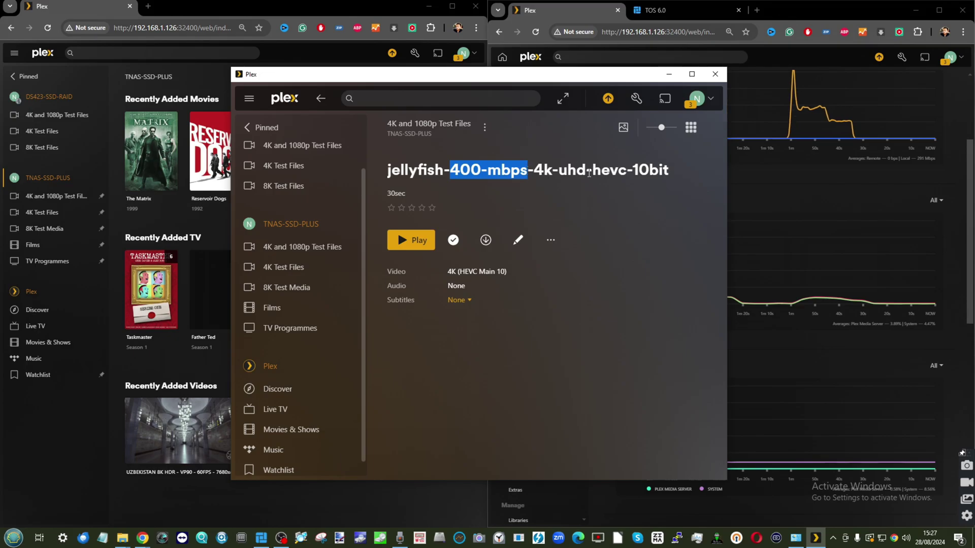
pyautogui.moveTo(590, 171); pyautogui.dragTo(621, 167)
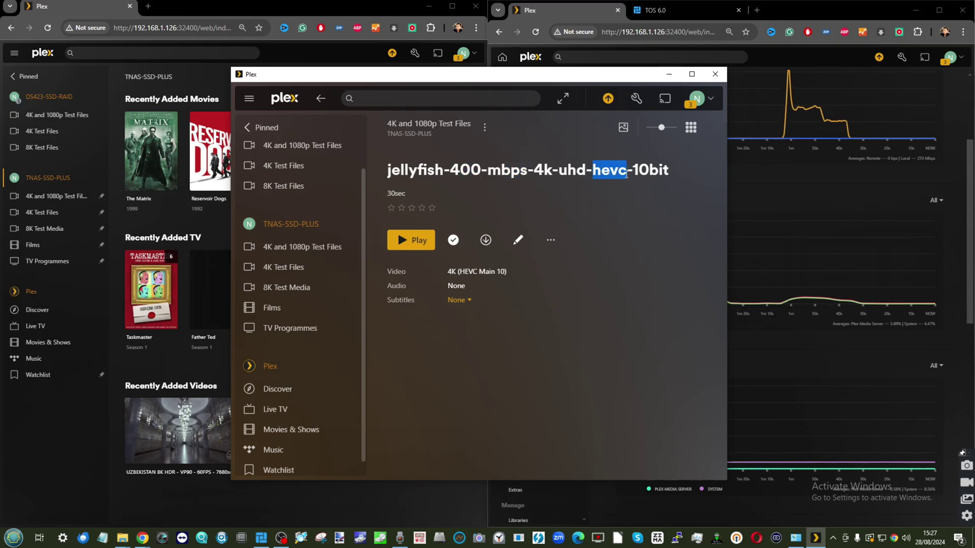
pyautogui.moveTo(682, 174); pyautogui.dragTo(593, 163)
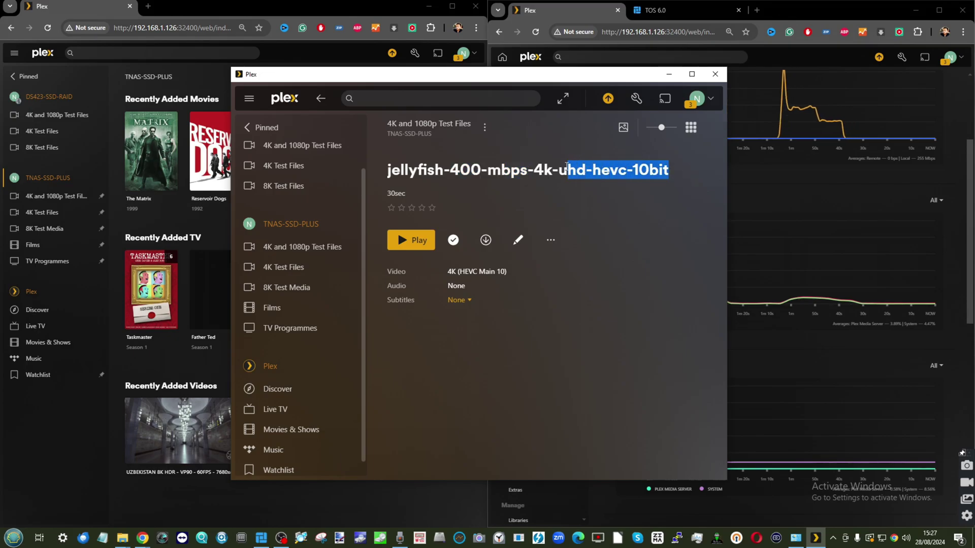
# - Rearrange the Plex app beside the dashboard graphs and highlight the hevc codec name again
pyautogui.moveTo(522, 76); pyautogui.dragTo(440, 57)
pyautogui.click(852, 387)
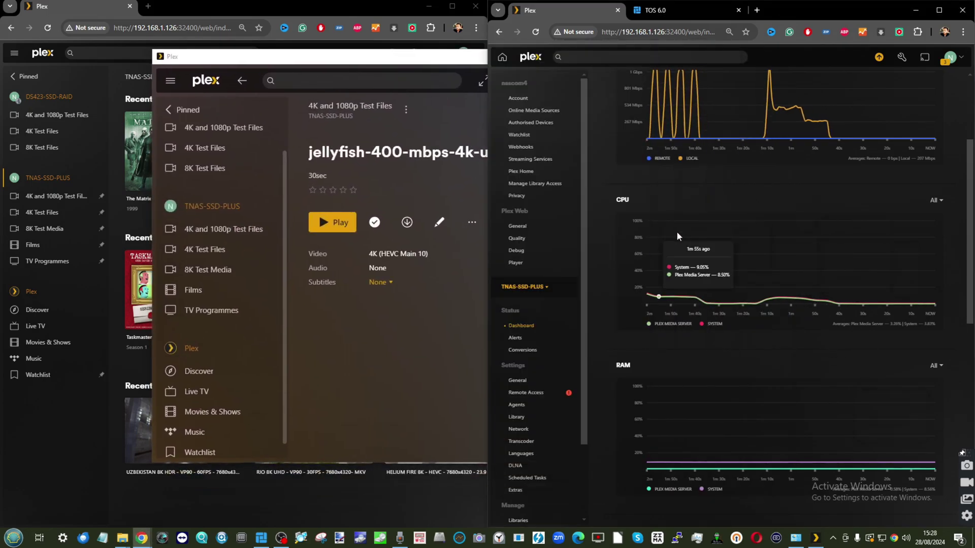
pyautogui.moveTo(412, 61); pyautogui.dragTo(497, 69)
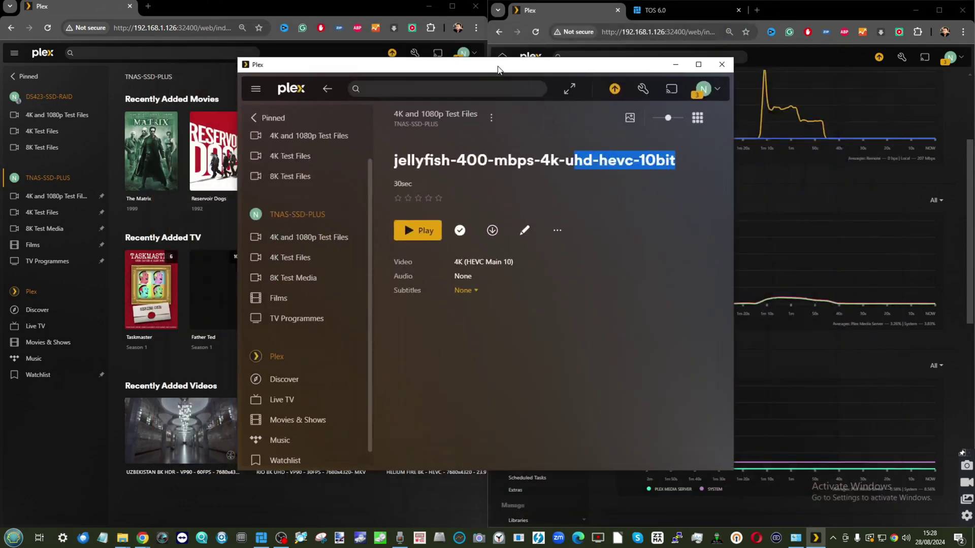
pyautogui.click(561, 159)
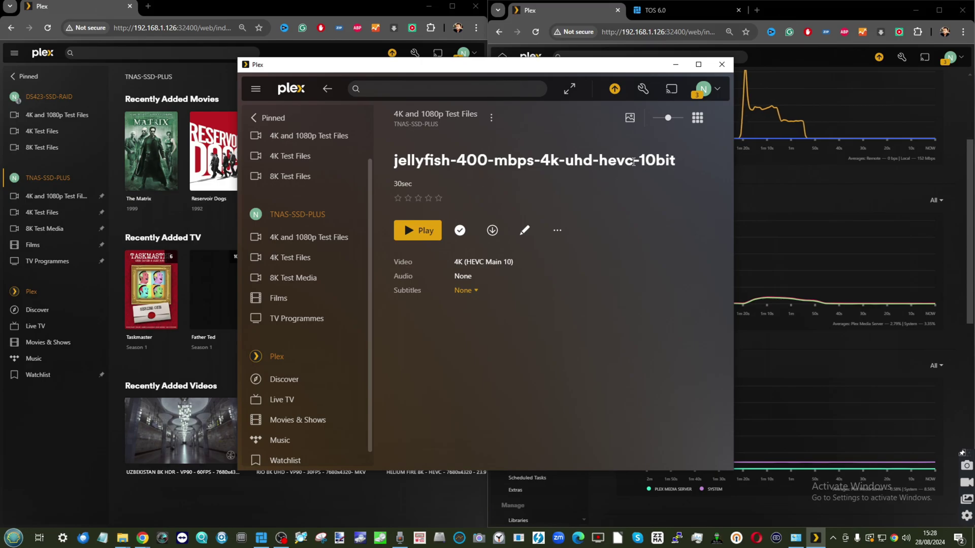
pyautogui.moveTo(634, 161); pyautogui.dragTo(607, 162)
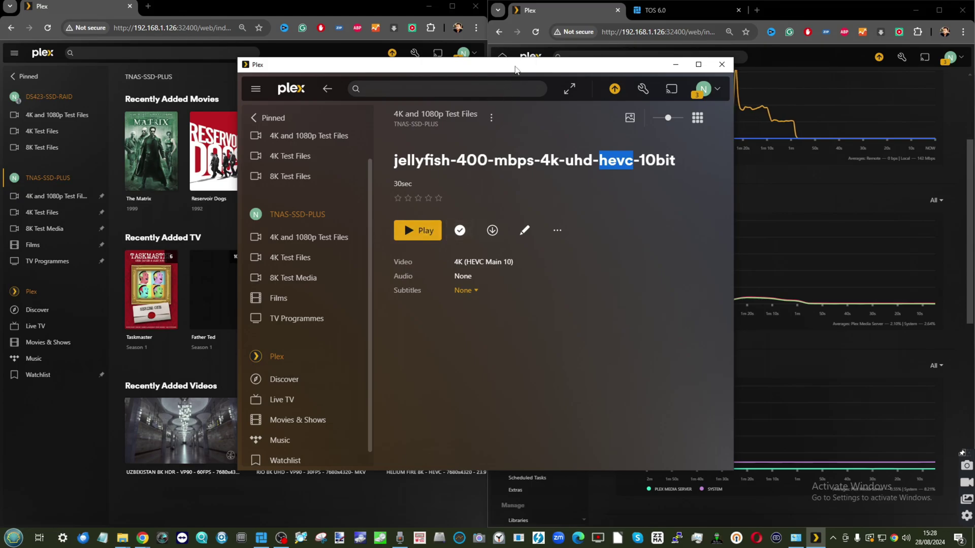
pyautogui.moveTo(515, 70); pyautogui.dragTo(357, 61)
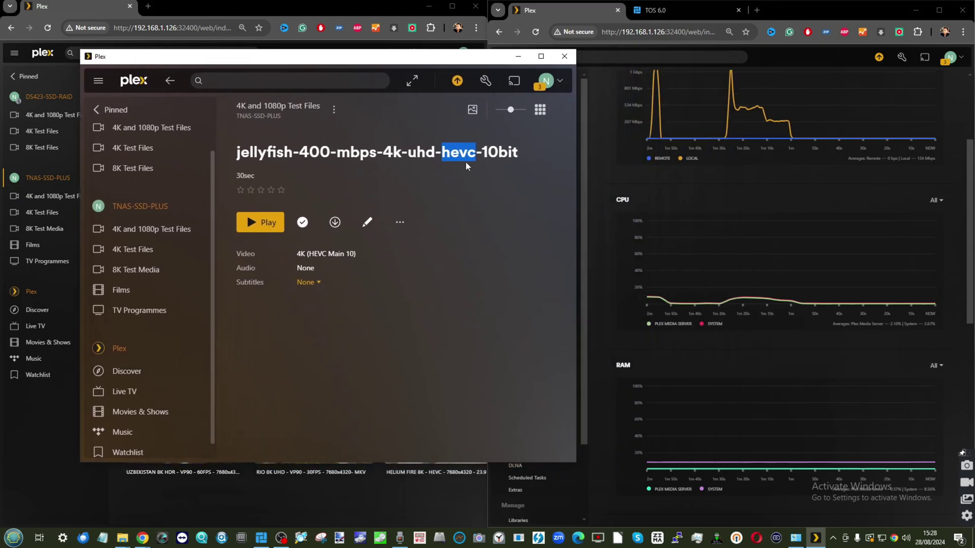
pyautogui.click(443, 152)
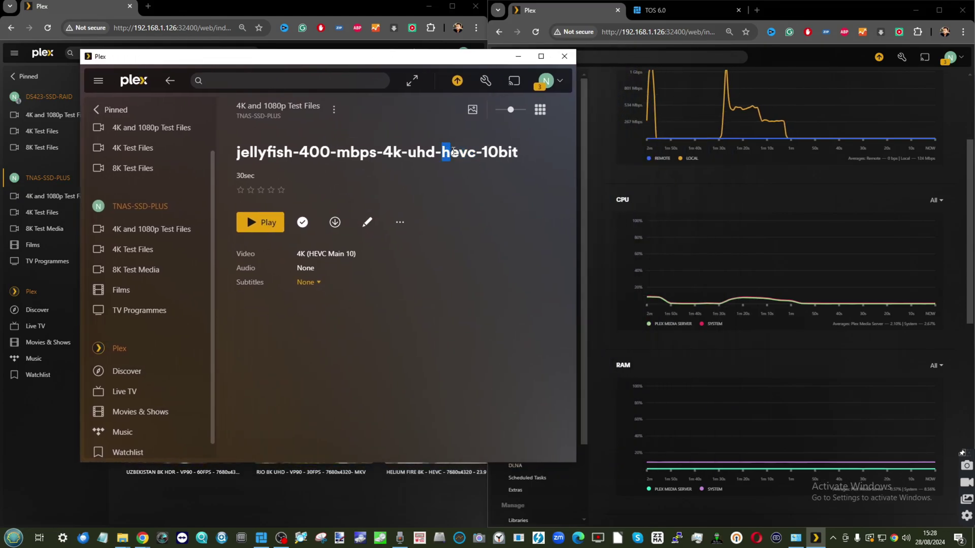
pyautogui.moveTo(453, 151); pyautogui.dragTo(462, 151)
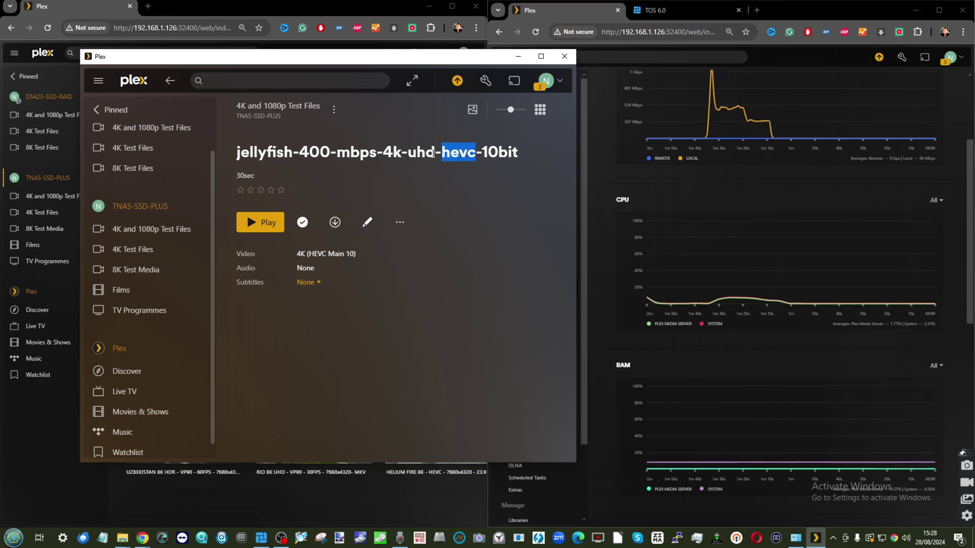
pyautogui.click(644, 11)
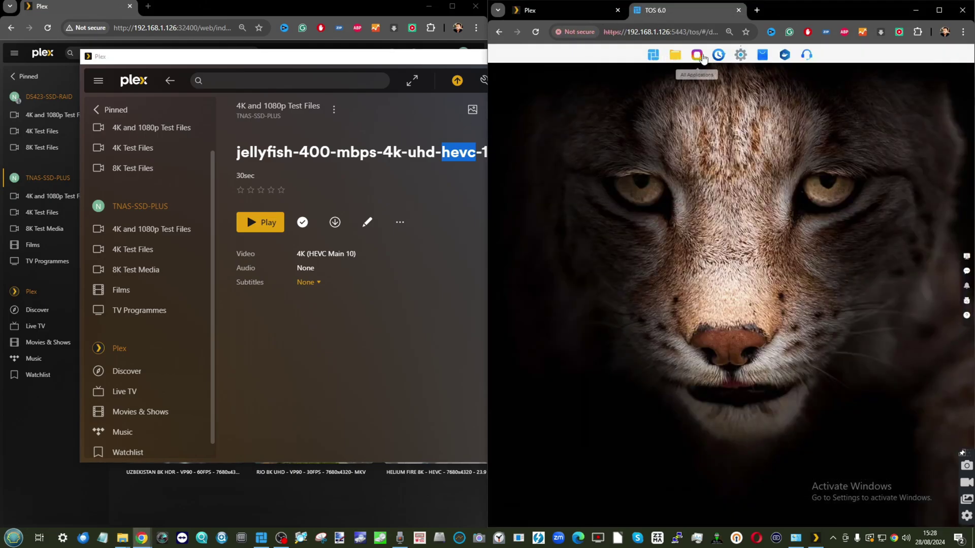
pyautogui.click(740, 54)
pyautogui.scroll(3, 554, 259)
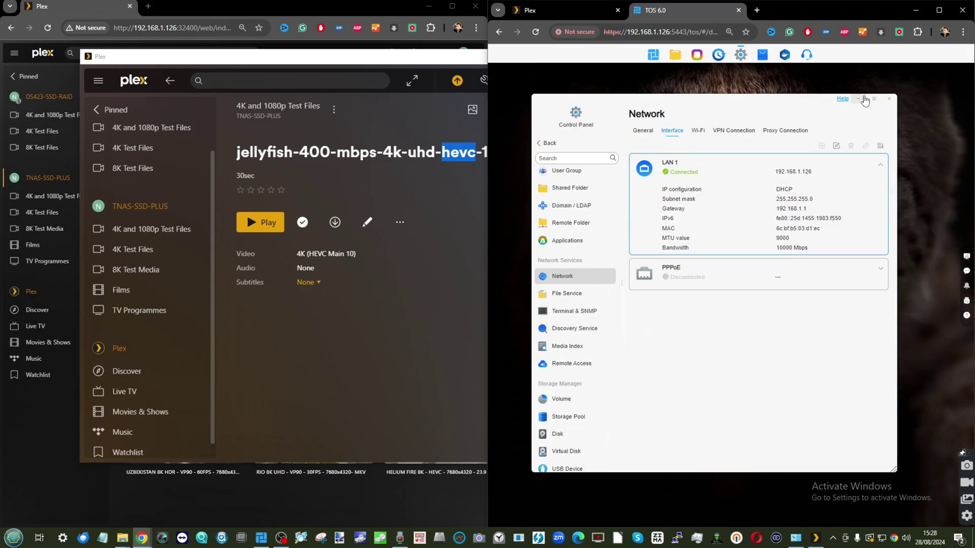
pyautogui.click(860, 99)
# - Select the jellyfish video title text on its detail page, then deselect it
pyautogui.click(558, 11)
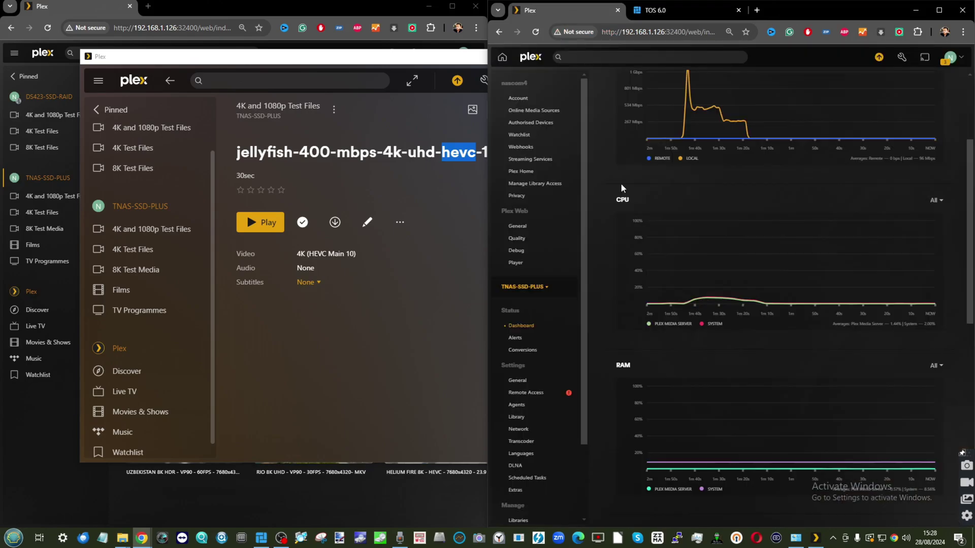
pyautogui.moveTo(300, 152); pyautogui.dragTo(547, 158)
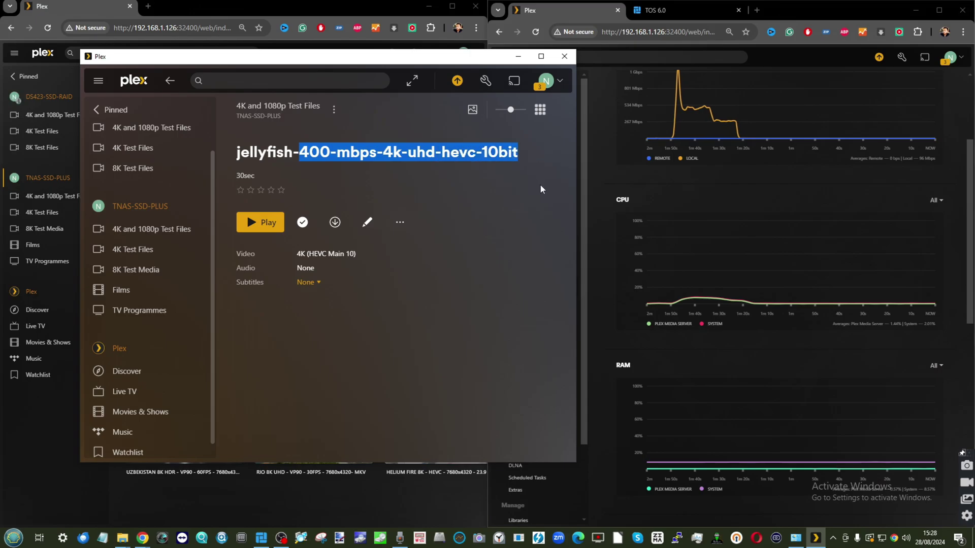
pyautogui.click(335, 157)
pyautogui.moveTo(234, 152); pyautogui.dragTo(560, 152)
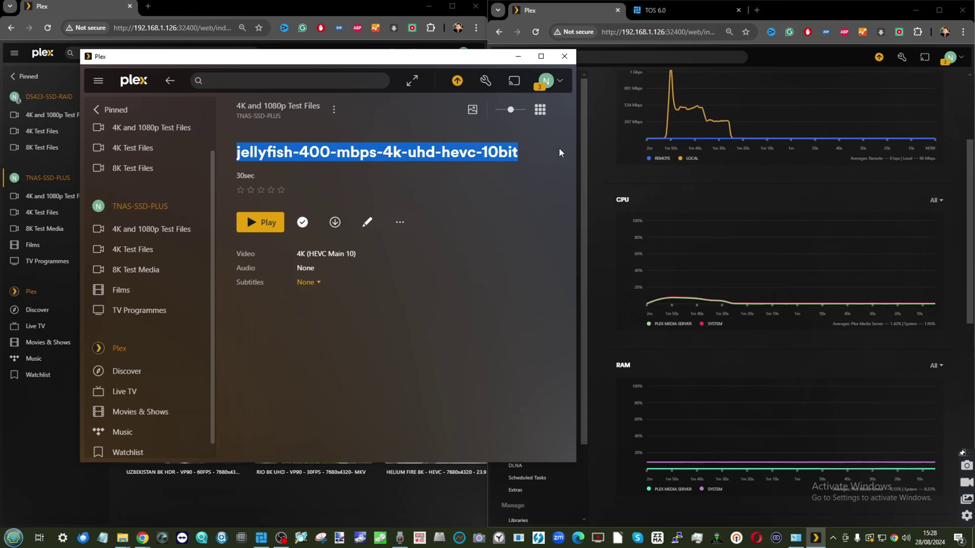
pyautogui.click(524, 157)
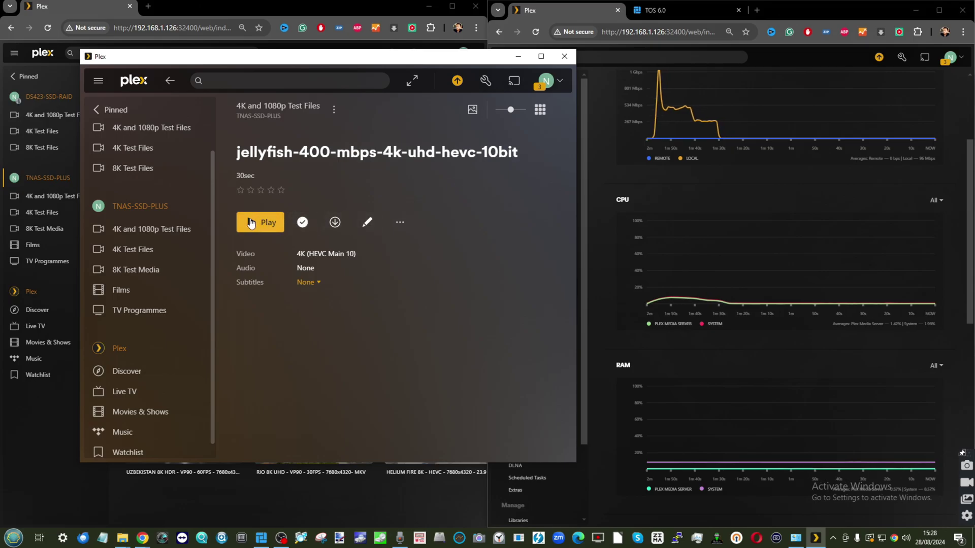
# - Play the jellyfish clip with quality set to Convert to 480p 1.5 Mbps
pyautogui.click(261, 222)
pyautogui.click(525, 442)
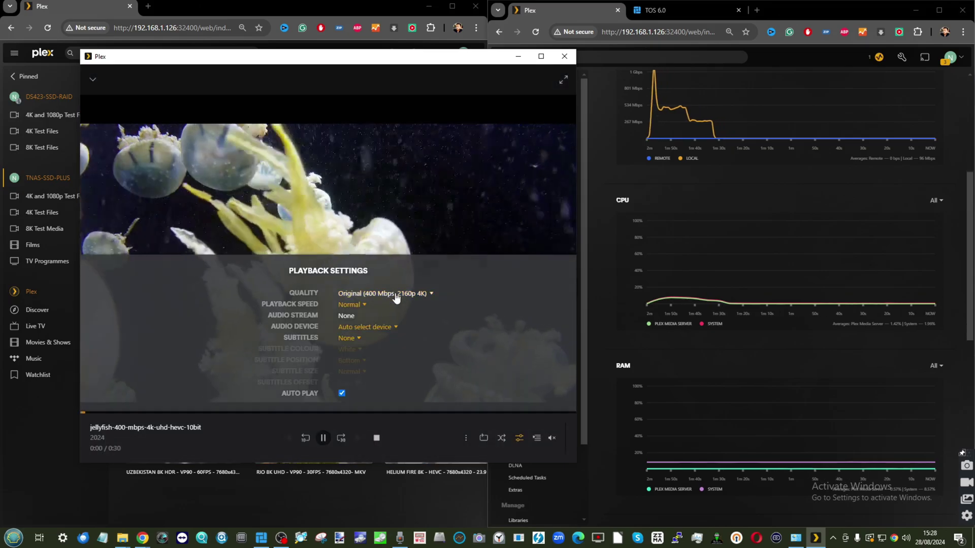
pyautogui.click(385, 294)
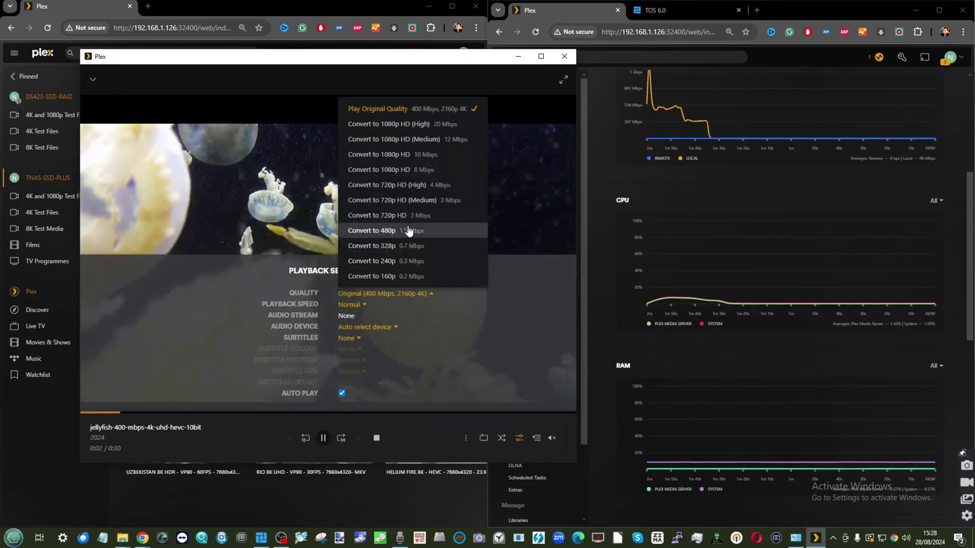
pyautogui.click(414, 230)
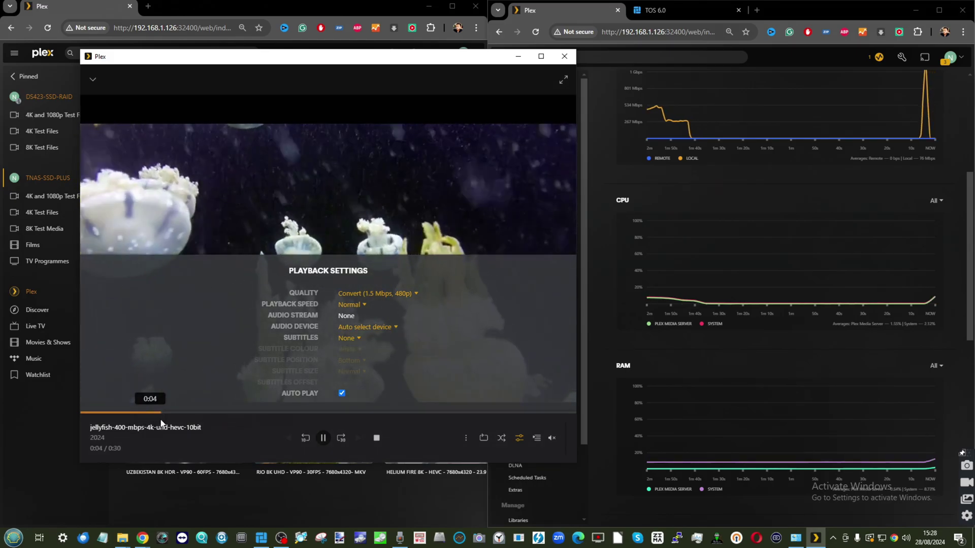
# - Check the dashboard charts showing the SD H264 transcode
pyautogui.moveTo(934, 299)
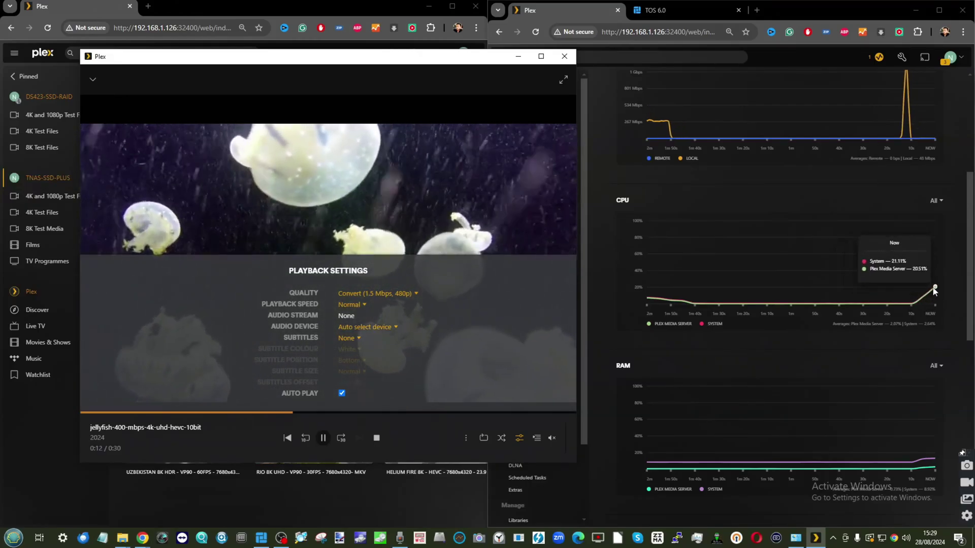
pyautogui.scroll(2, 897, 249)
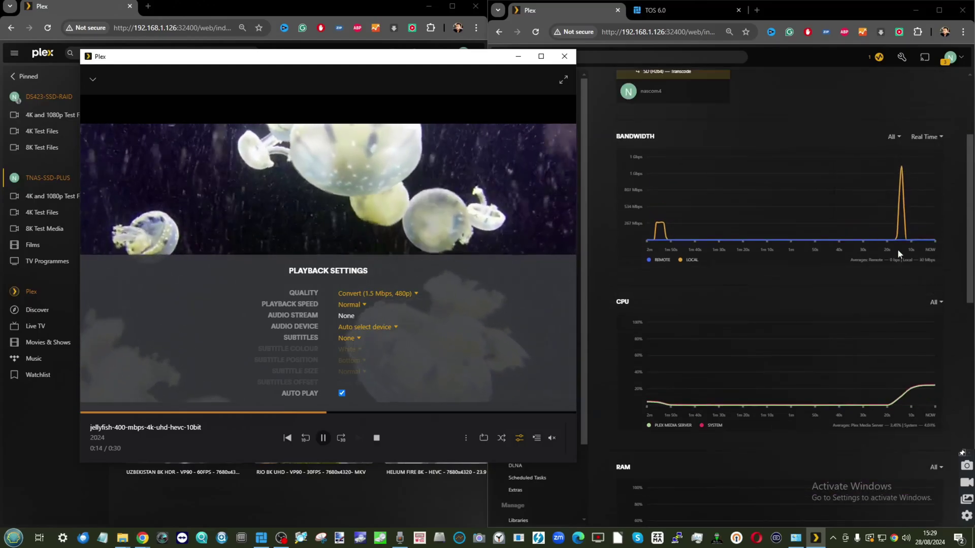
pyautogui.moveTo(898, 167)
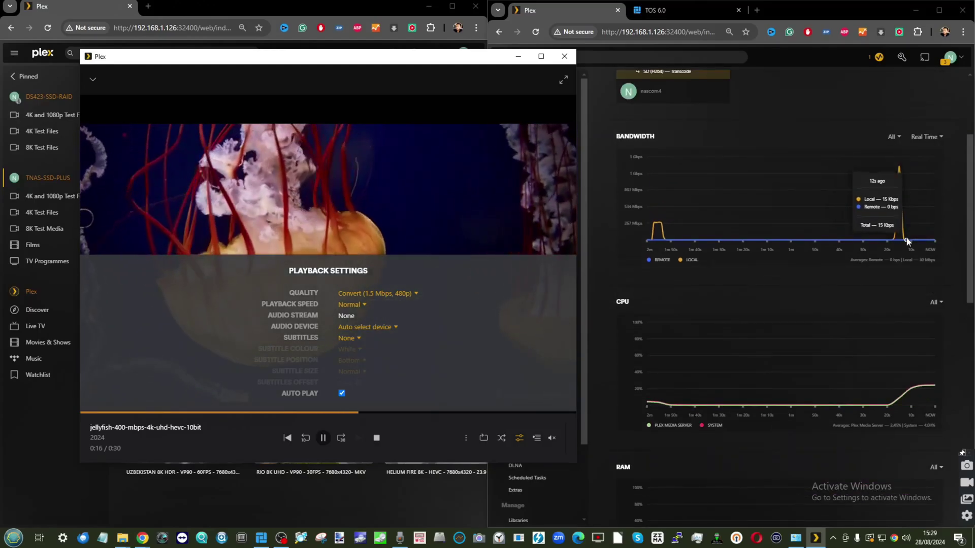
pyautogui.moveTo(923, 241)
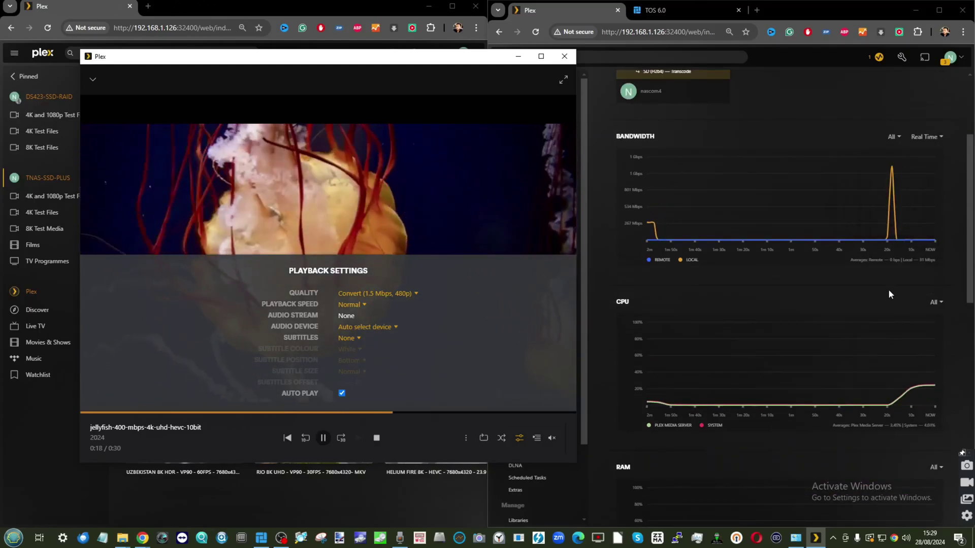
pyautogui.scroll(-2, 891, 291)
pyautogui.scroll(5, 896, 299)
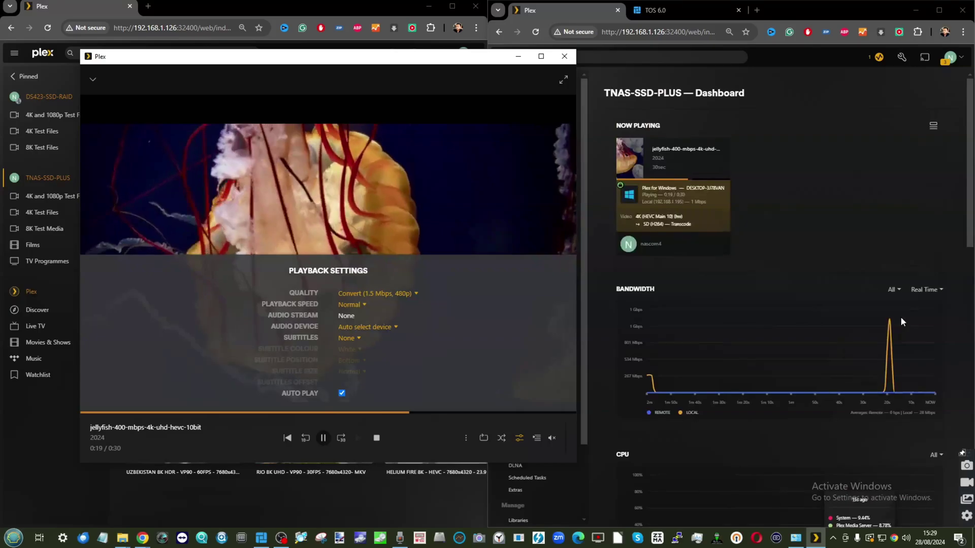
pyautogui.click(691, 222)
pyautogui.tripleClick(685, 215)
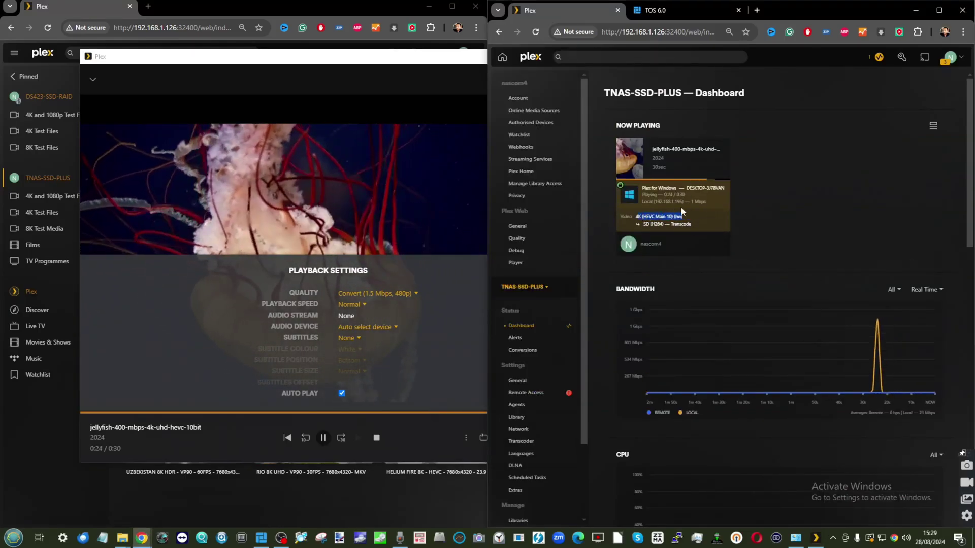
pyautogui.scroll(-4, 775, 287)
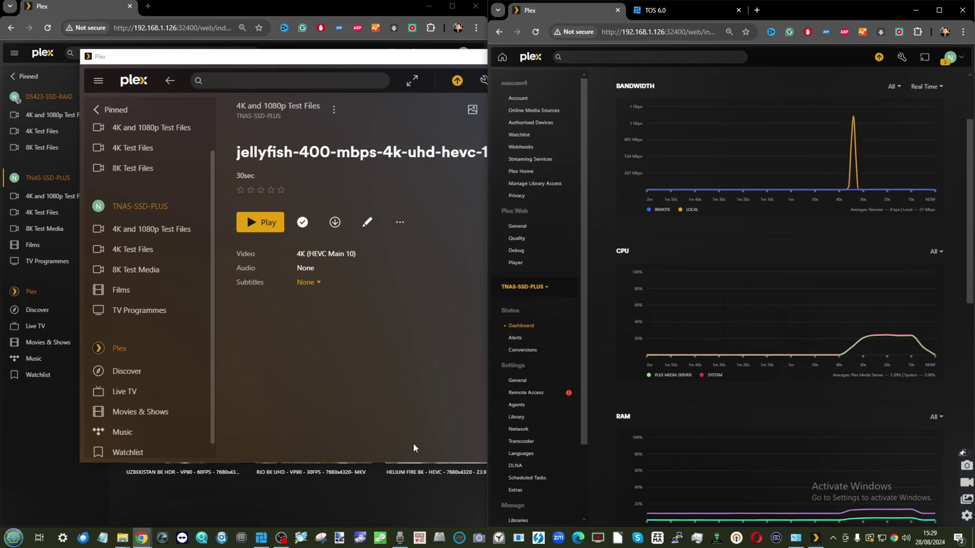
# - In Chrome's Plex Web, open the jellyfish-400-mbps-4k-uhd-hevc-10bit page from 4K and 1080p Test Files
pyautogui.click(413, 447)
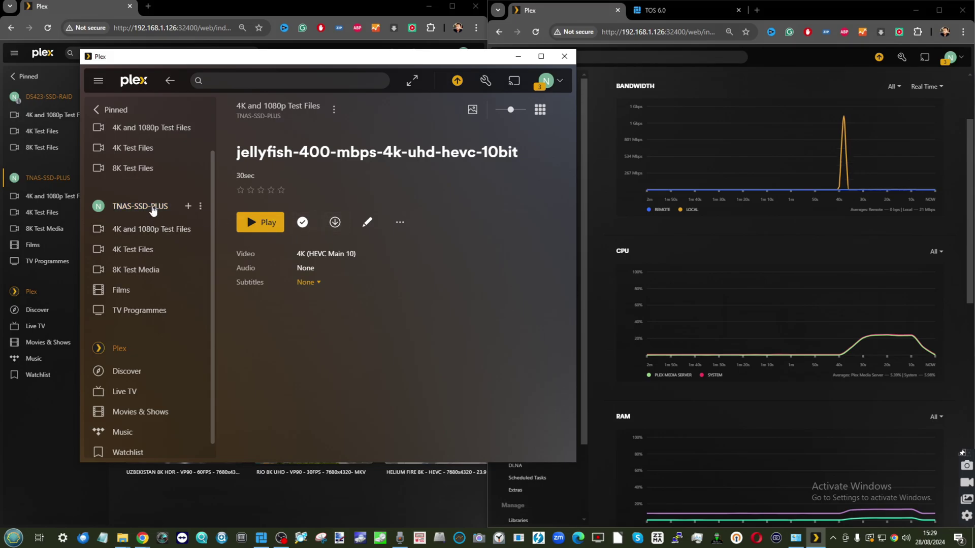
pyautogui.click(46, 313)
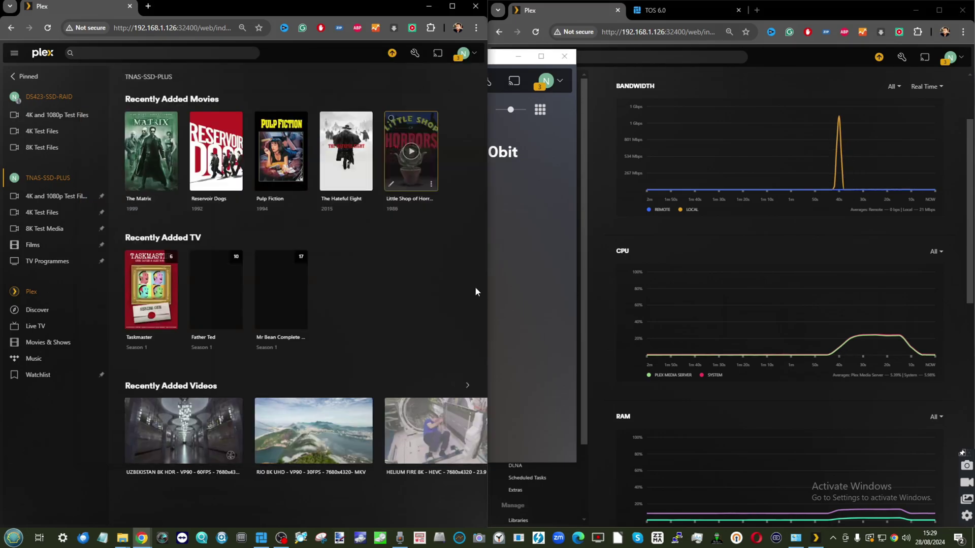
pyautogui.click(69, 198)
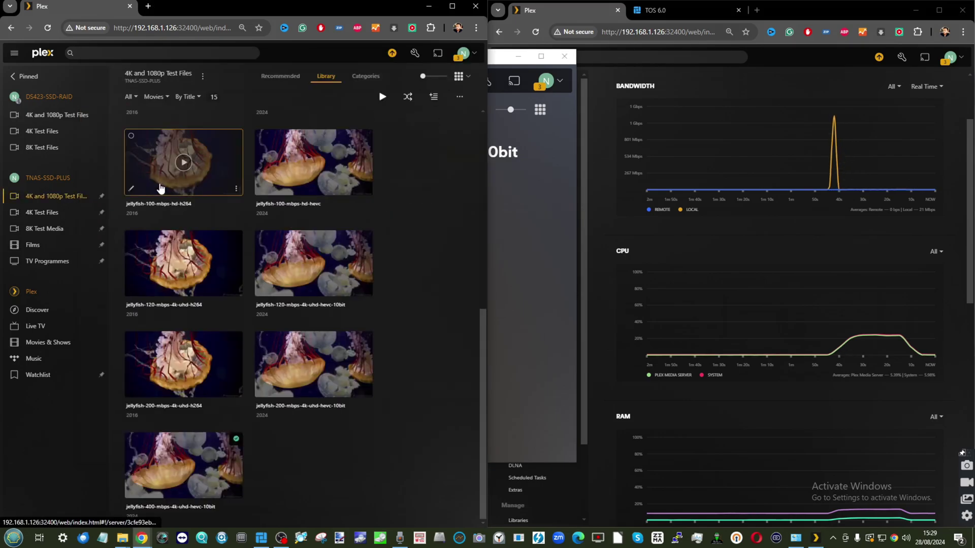
pyautogui.click(182, 452)
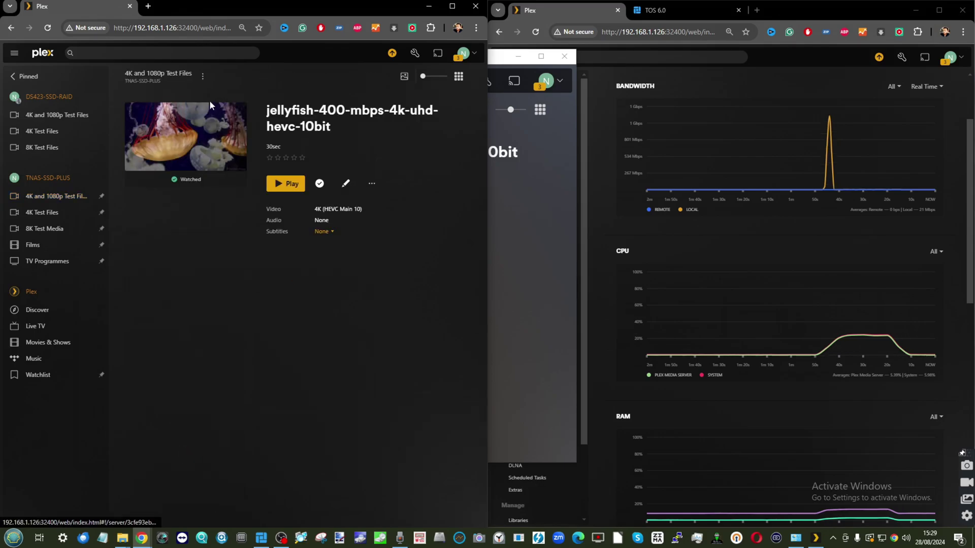
# - Play the jellyfish clip with quality left on Convert Automatically
pyautogui.click(284, 183)
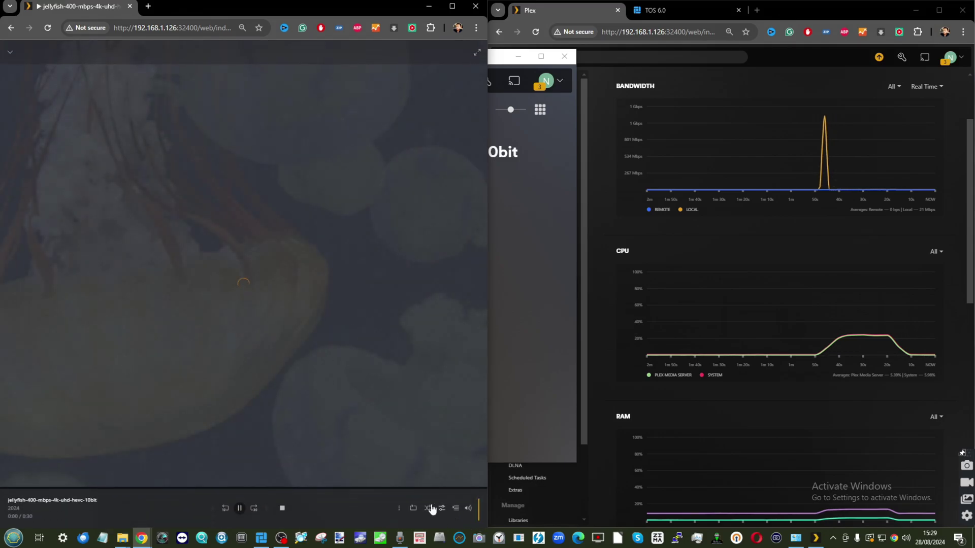
pyautogui.click(441, 508)
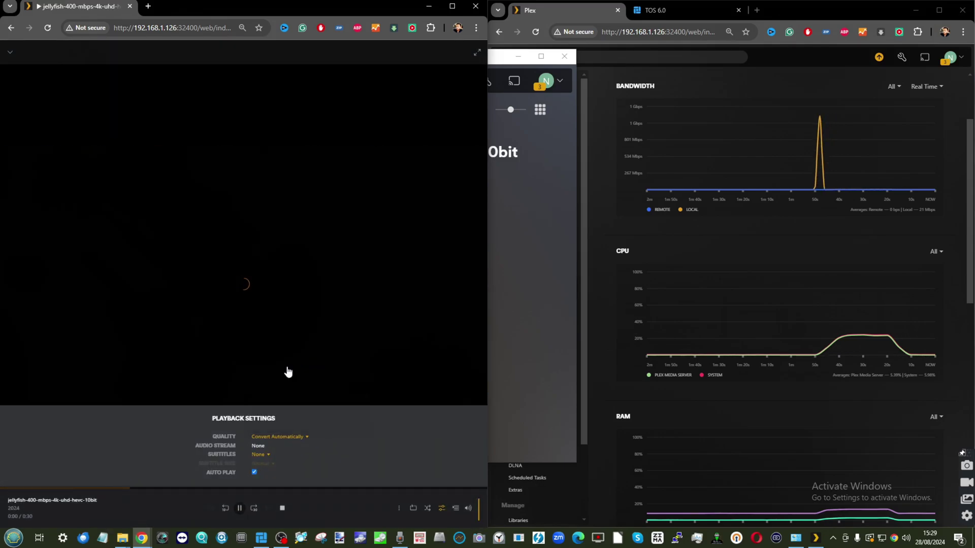
pyautogui.click(301, 438)
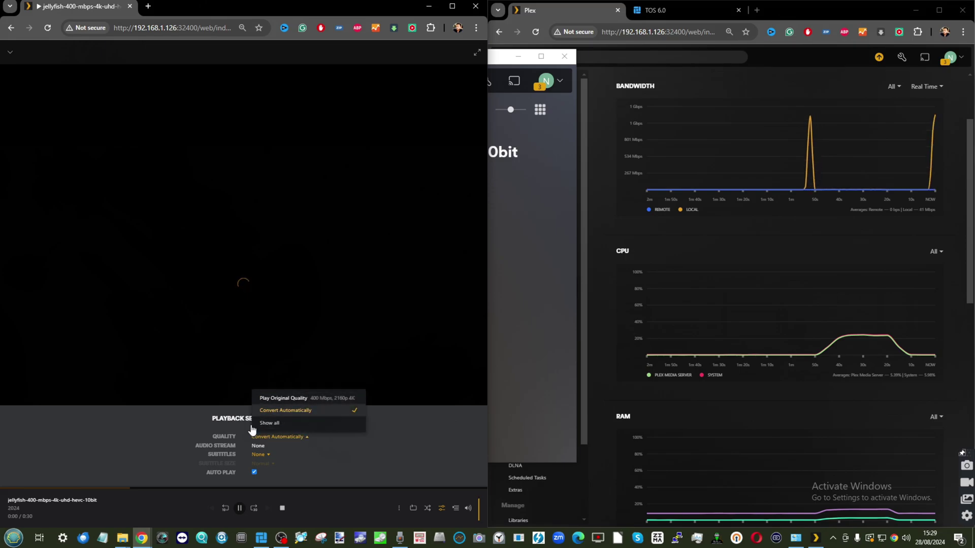
pyautogui.click(208, 495)
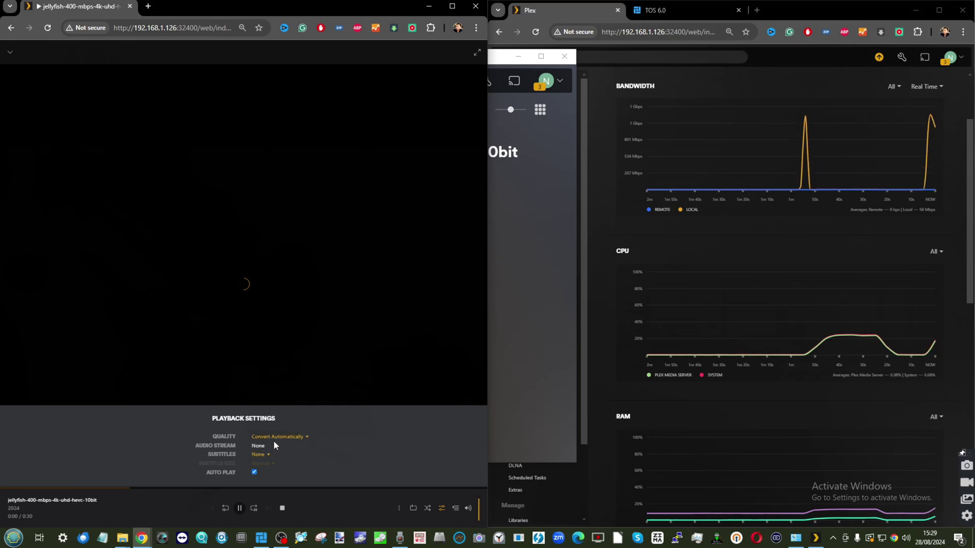
# - Check the 4K H264 hardware transcode in Now Playing, then stop playback
pyautogui.moveTo(931, 326)
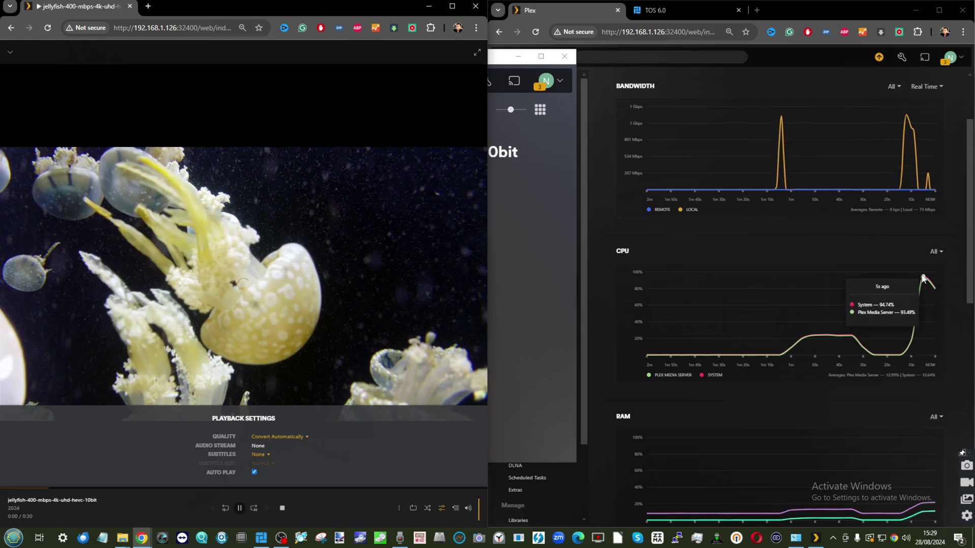
pyautogui.scroll(1, 893, 304)
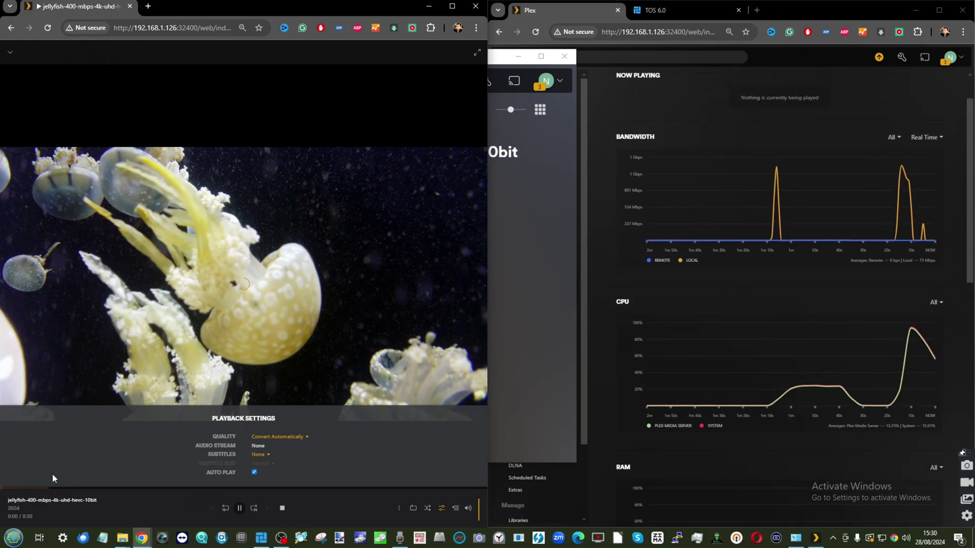
pyautogui.scroll(1, 811, 386)
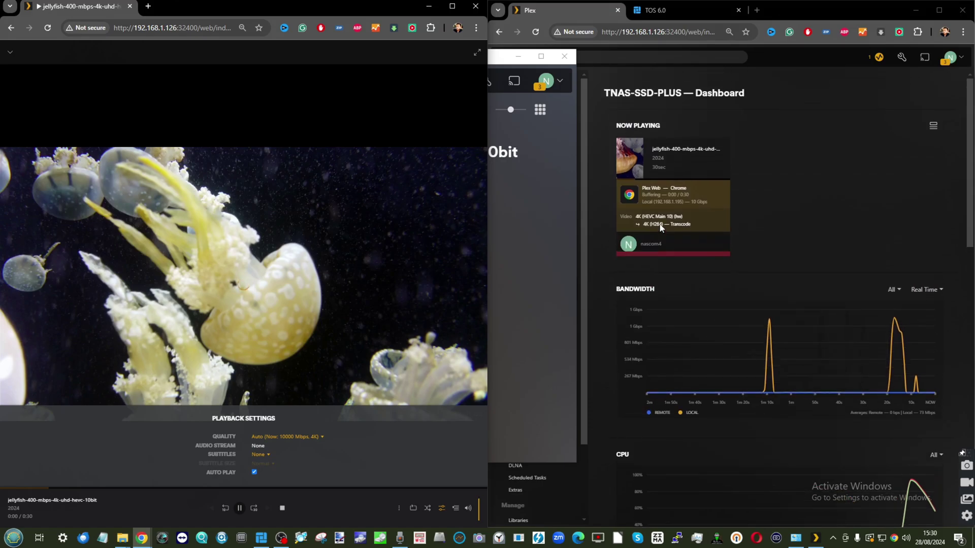
pyautogui.moveTo(690, 216); pyautogui.dragTo(634, 217)
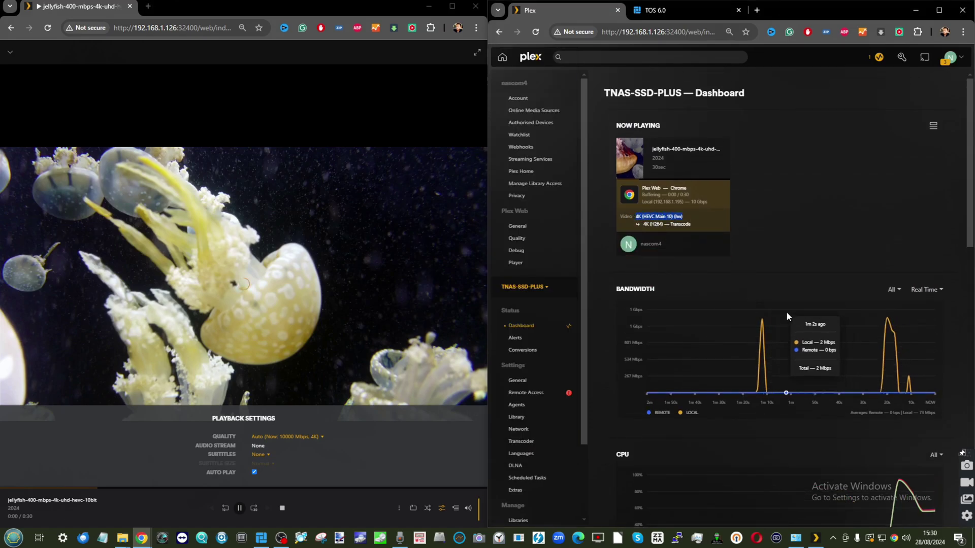
pyautogui.scroll(-1, 786, 311)
pyautogui.scroll(-2, 787, 312)
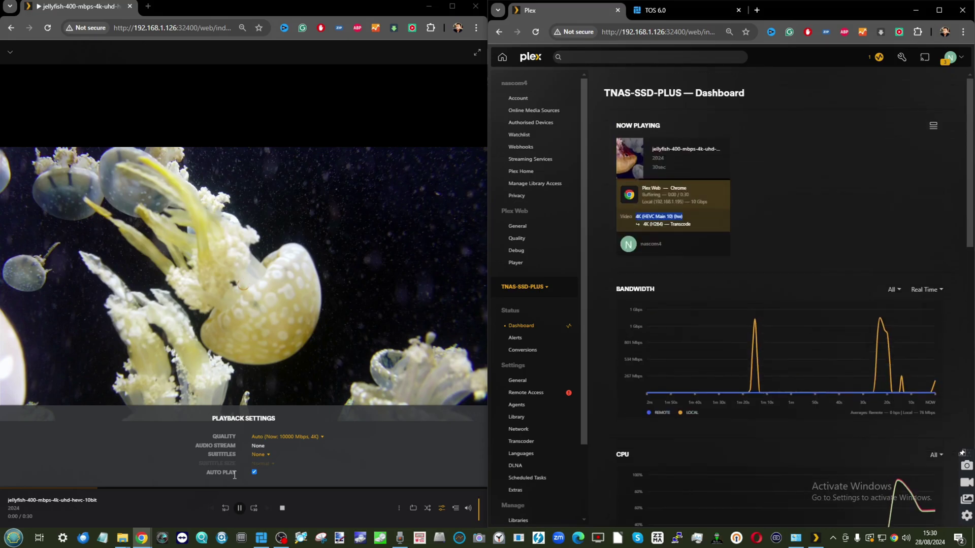
pyautogui.click(282, 509)
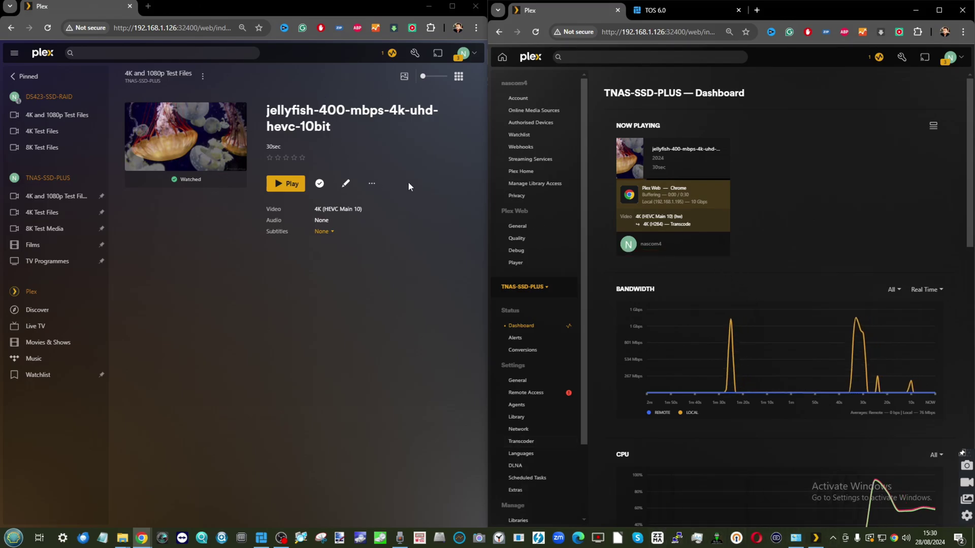
# - Open 2 - Roast Duck 4K UHD H265 HEVC 8bit 60Mbps from the 4K Test Files grid, highlighting 60Mbps
pyautogui.click(48, 212)
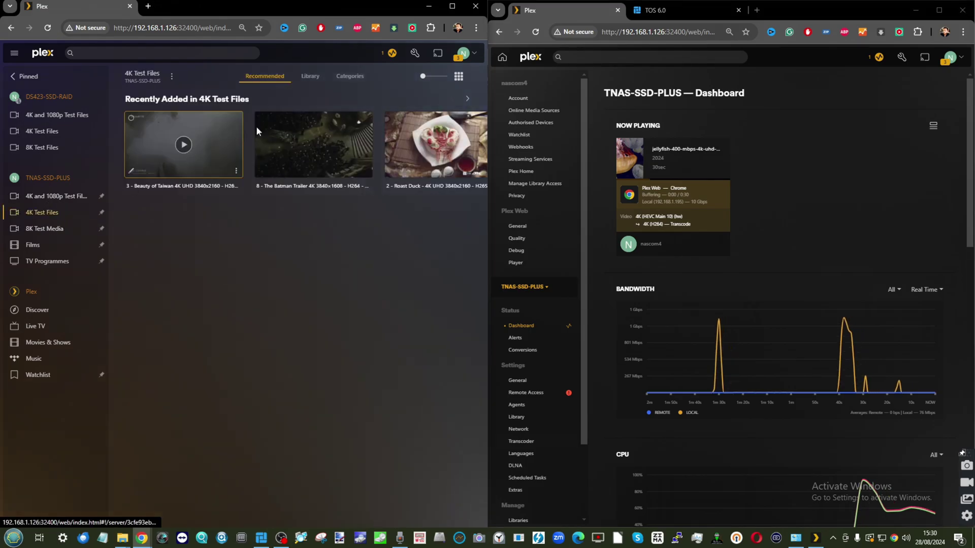
pyautogui.click(310, 76)
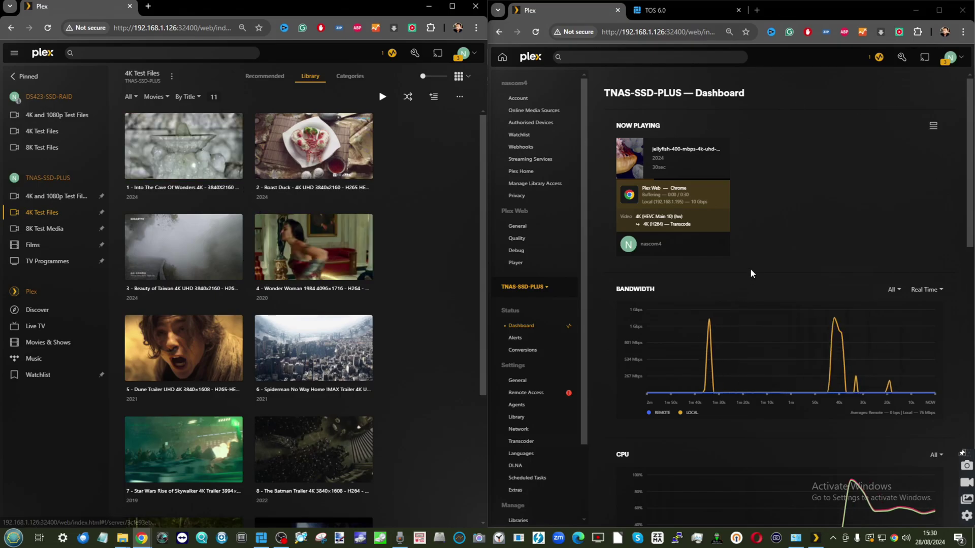
pyautogui.click(355, 139)
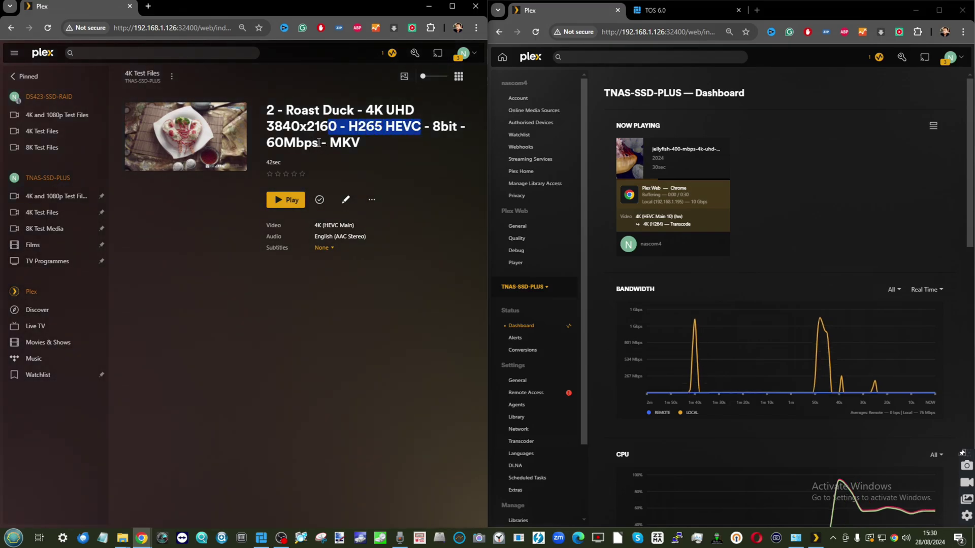
pyautogui.moveTo(319, 143); pyautogui.dragTo(279, 137)
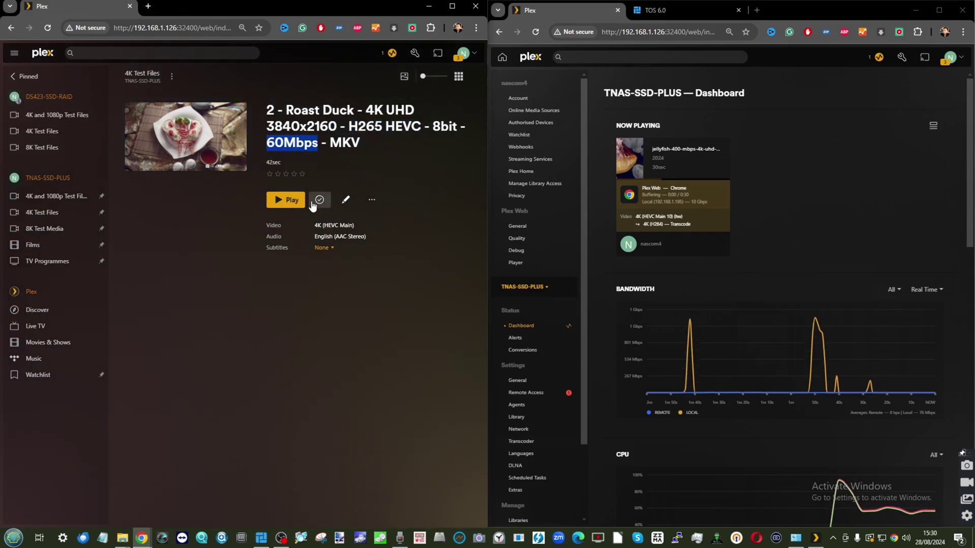
# - Play Roast Duck in the browser at Convert (Maximum), transcoding 4K HEVC to 4K H264
pyautogui.click(288, 200)
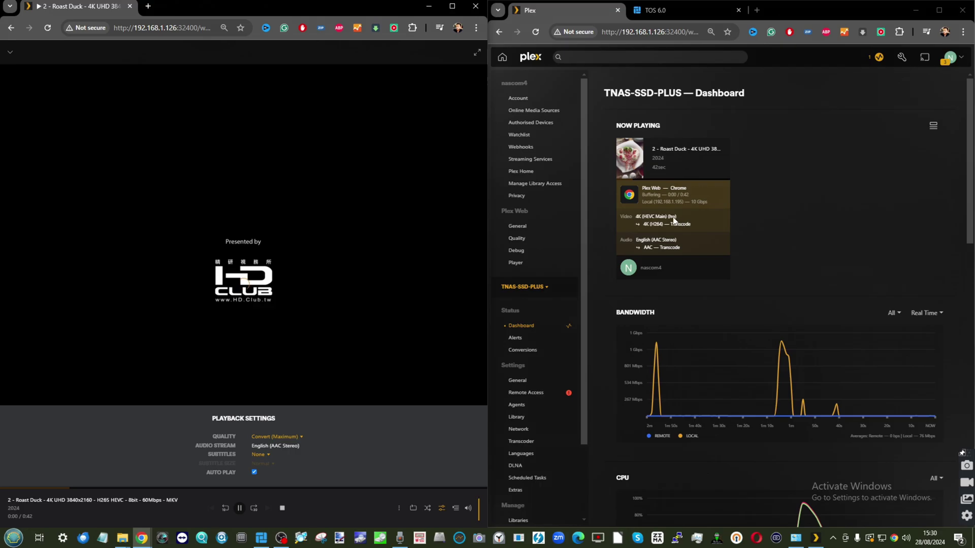
pyautogui.scroll(-5, 683, 219)
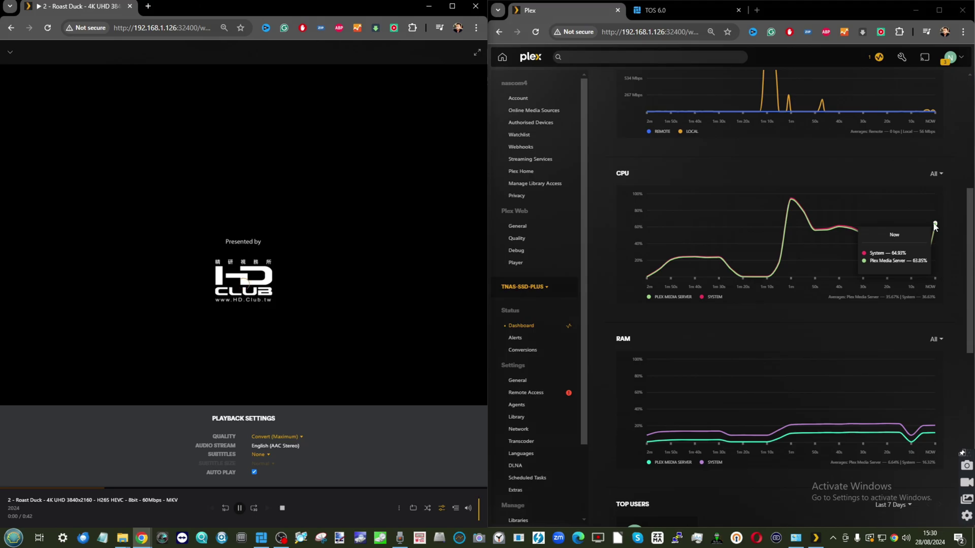
pyautogui.scroll(4, 766, 229)
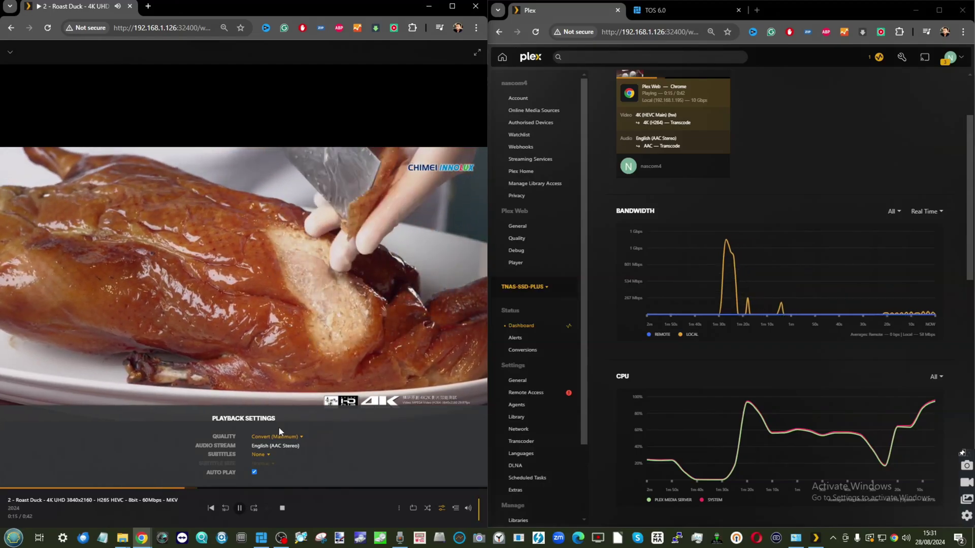
# - Close the browser player, minimise Network Connections, and bring the Plex desktop app forward
pyautogui.click(282, 508)
pyautogui.click(796, 538)
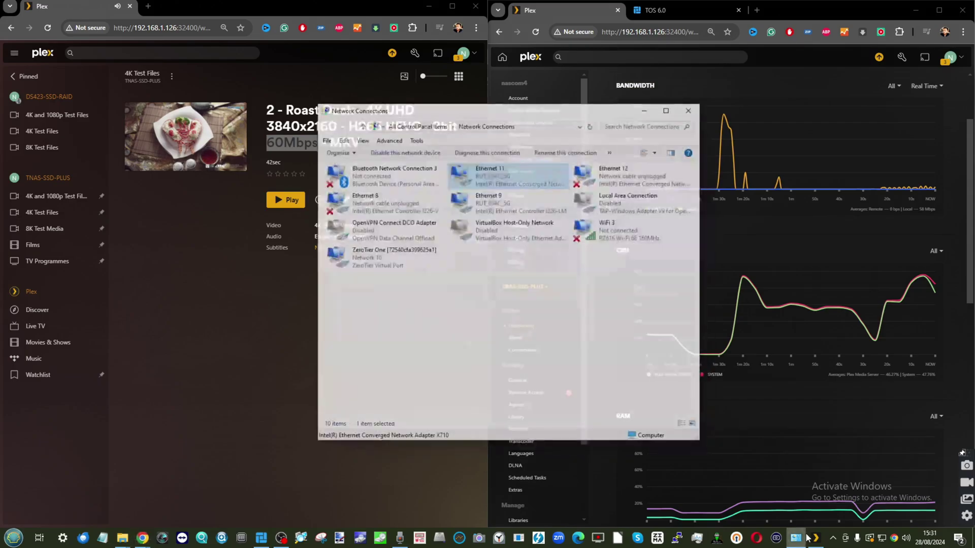
pyautogui.click(815, 538)
pyautogui.click(647, 138)
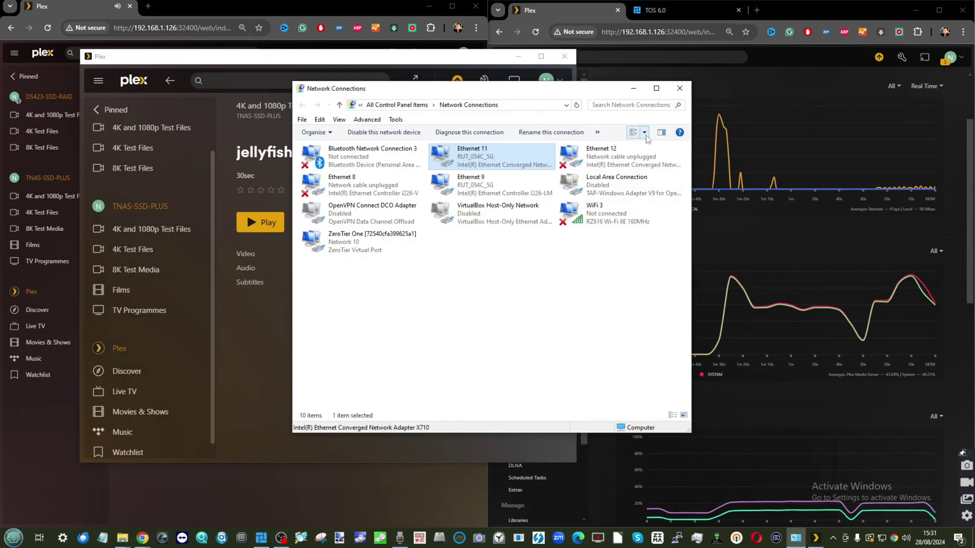
pyautogui.click(635, 89)
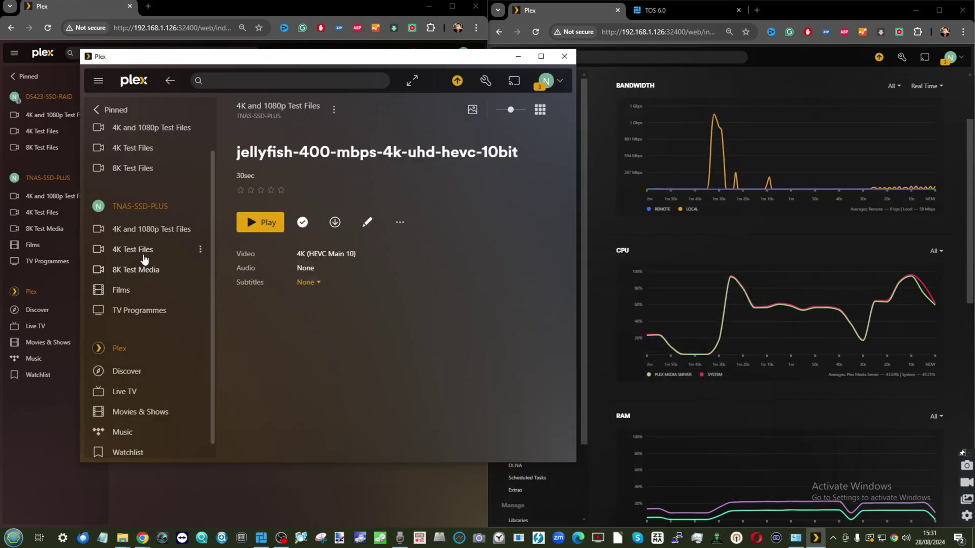
# - Open Roast Duck's details from the 4K Test Files library grid
pyautogui.click(144, 259)
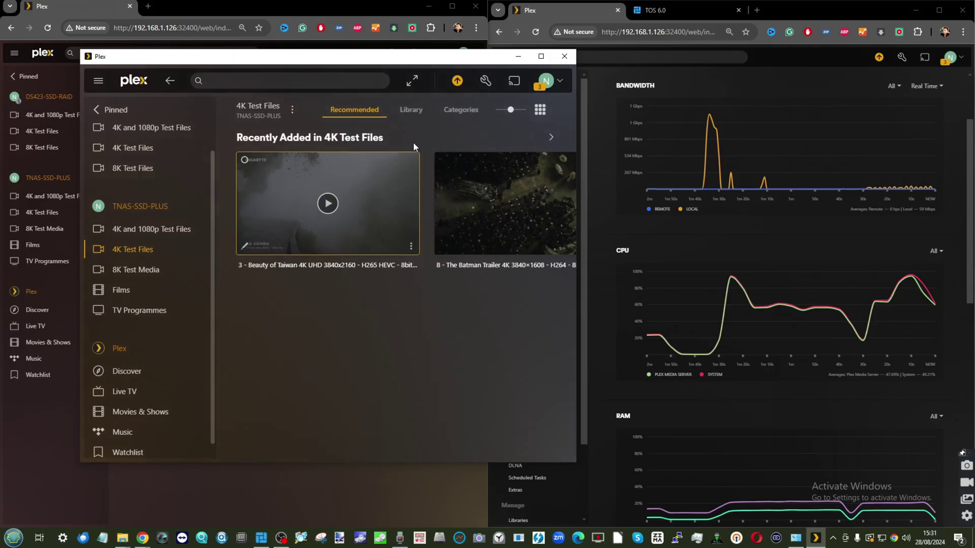
pyautogui.click(410, 109)
pyautogui.scroll(-1, 368, 280)
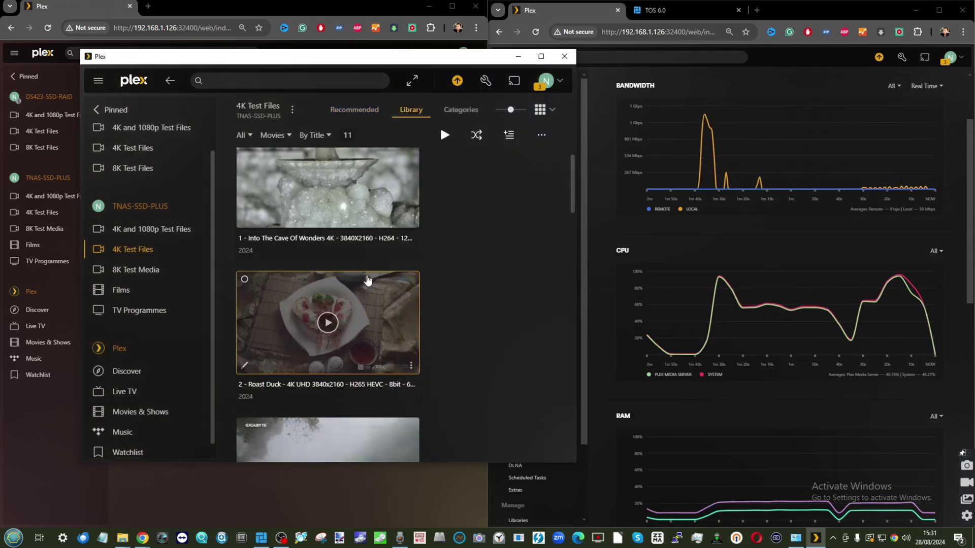
pyautogui.click(368, 280)
# - Direct-play Roast Duck at Original (29.5 Mbps, 2160p 4K) after checking the quality list, then stop
pyautogui.click(256, 242)
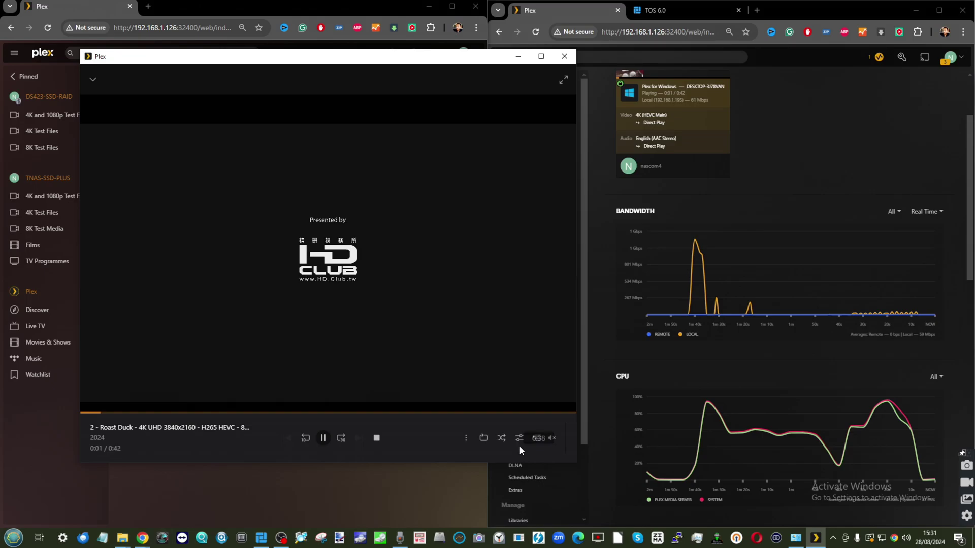
pyautogui.click(519, 439)
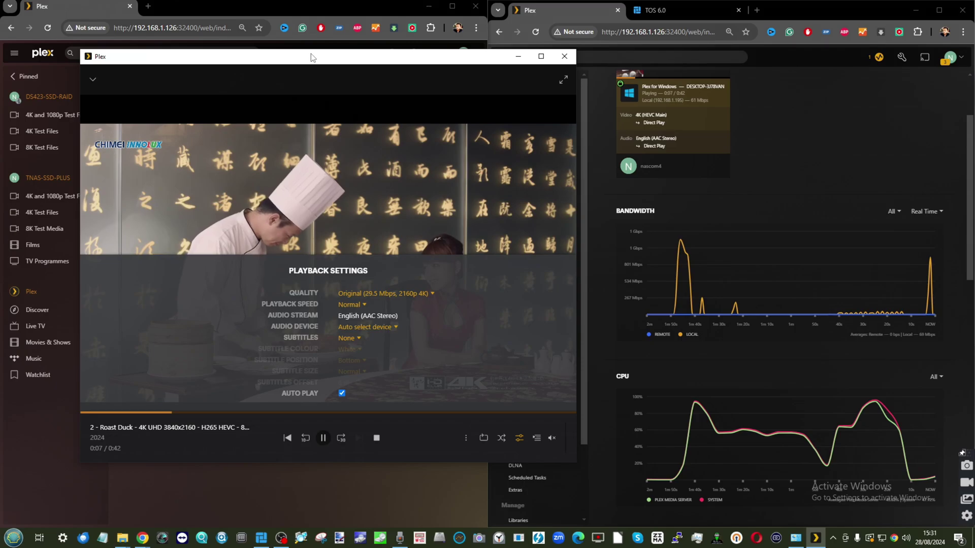
pyautogui.moveTo(311, 53); pyautogui.dragTo(314, 55)
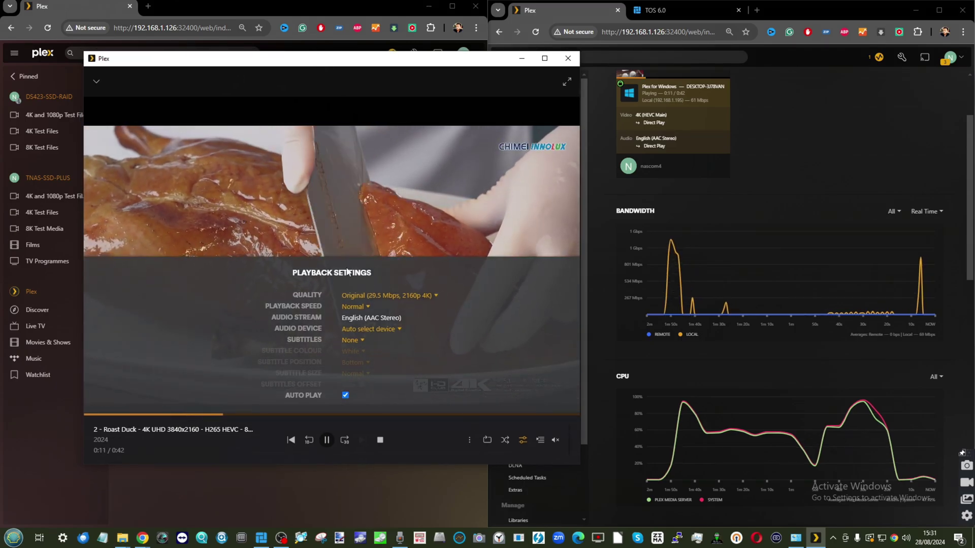
pyautogui.click(389, 296)
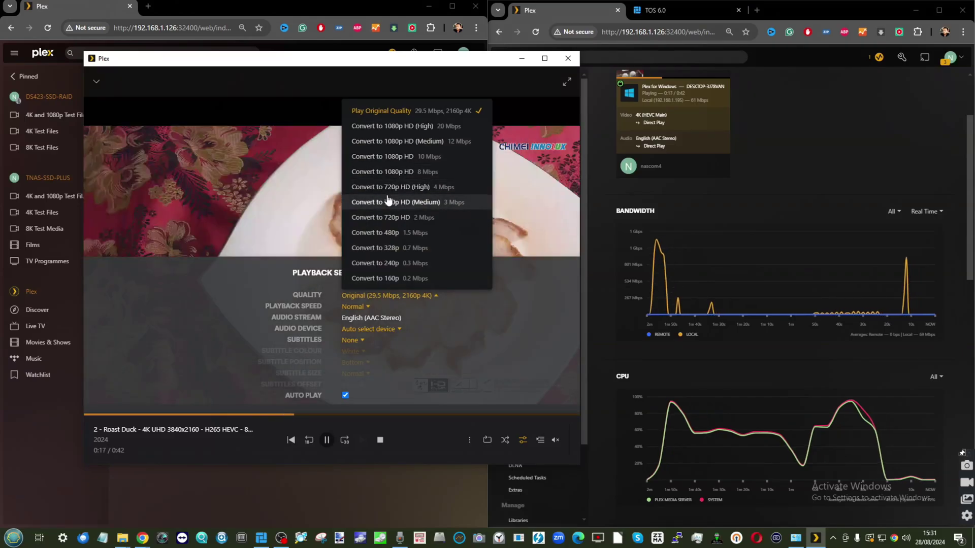
pyautogui.click(383, 305)
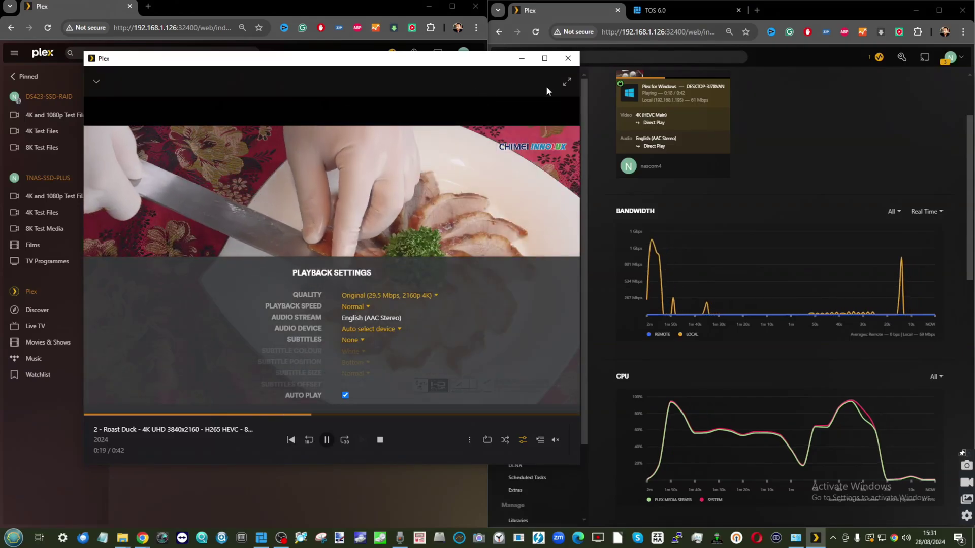
pyautogui.click(380, 439)
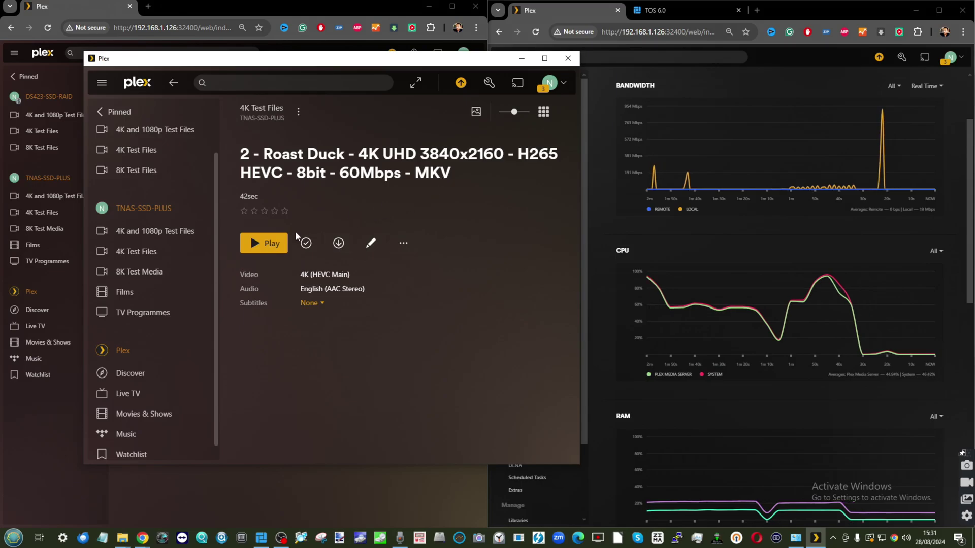
# - Replay Roast Duck with quality set to Convert (0.2 Mbps, 160p)
pyautogui.click(265, 250)
pyautogui.click(521, 441)
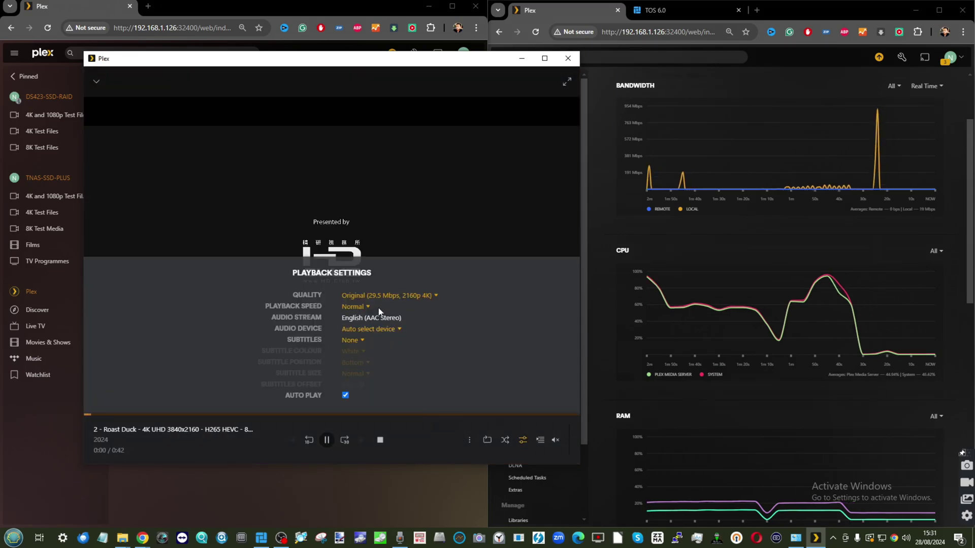
pyautogui.click(386, 295)
pyautogui.click(381, 278)
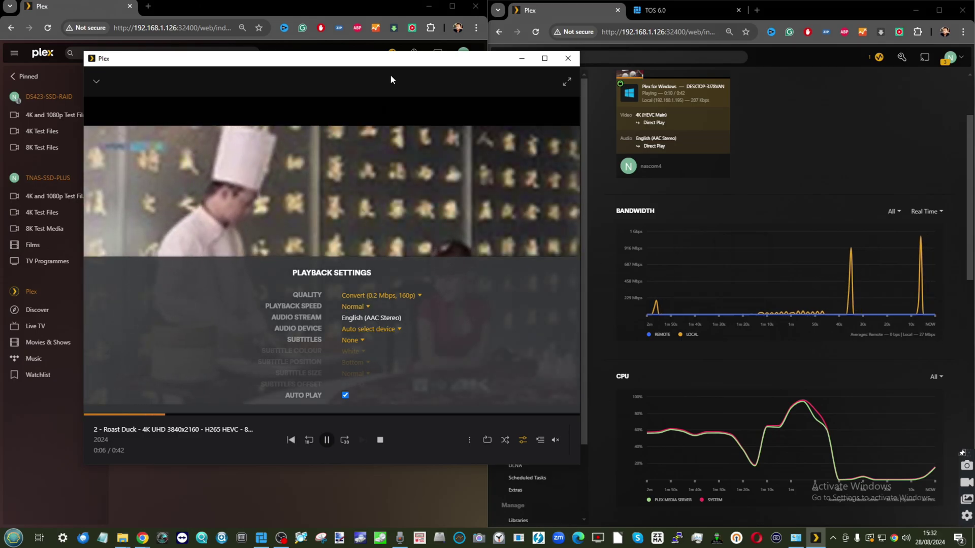
# - Watch the dashboard graphs, close the player, and switch to the TOS 6.0 desktop
pyautogui.scroll(-3, 894, 351)
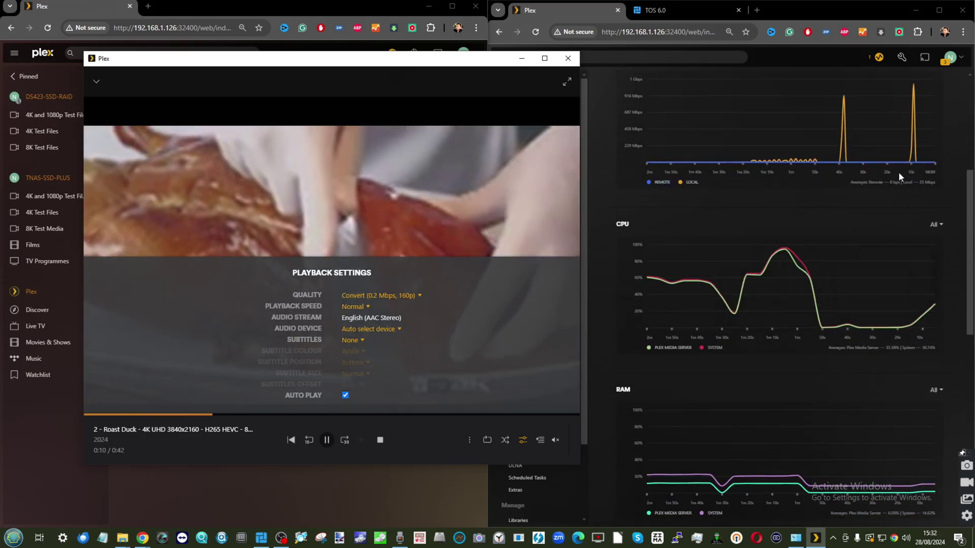
pyautogui.scroll(2, 675, 225)
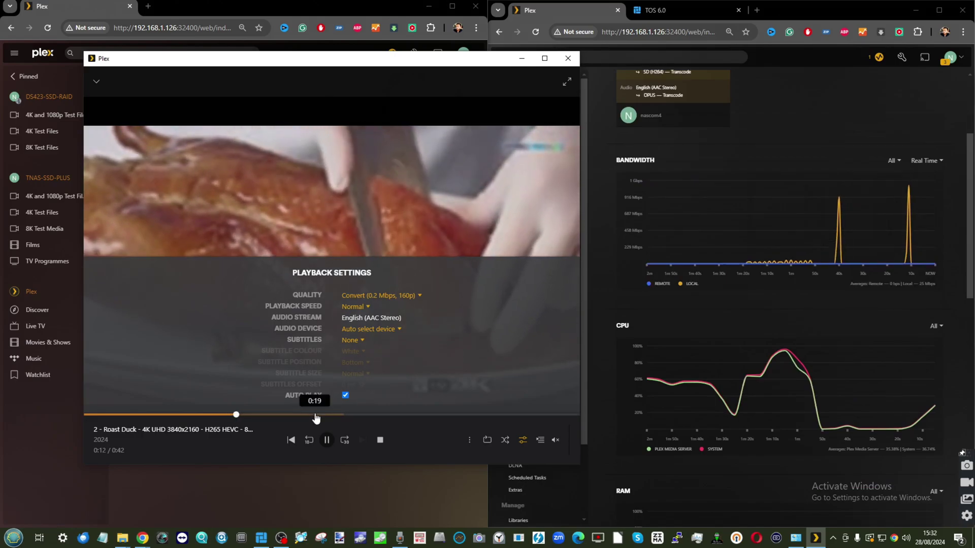
pyautogui.scroll(-4, 941, 382)
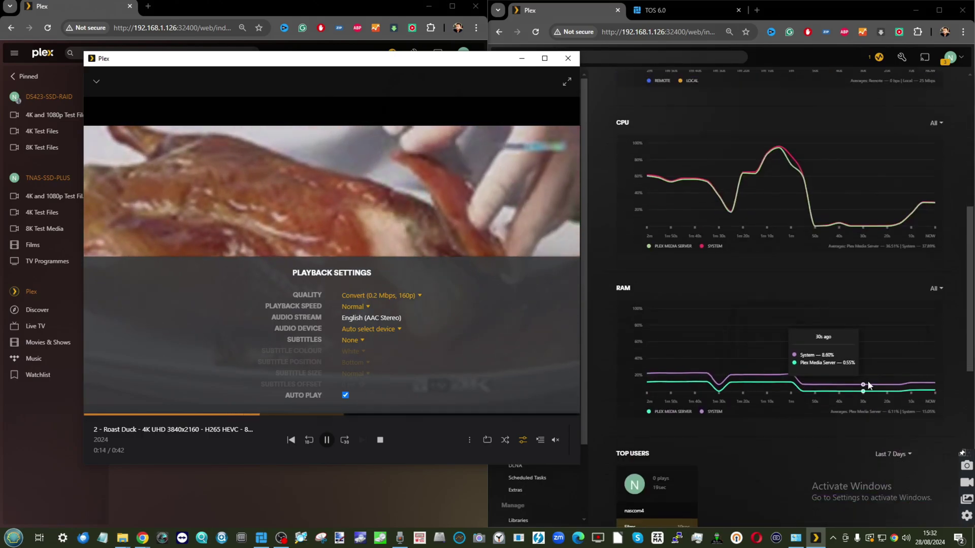
pyautogui.scroll(2, 863, 386)
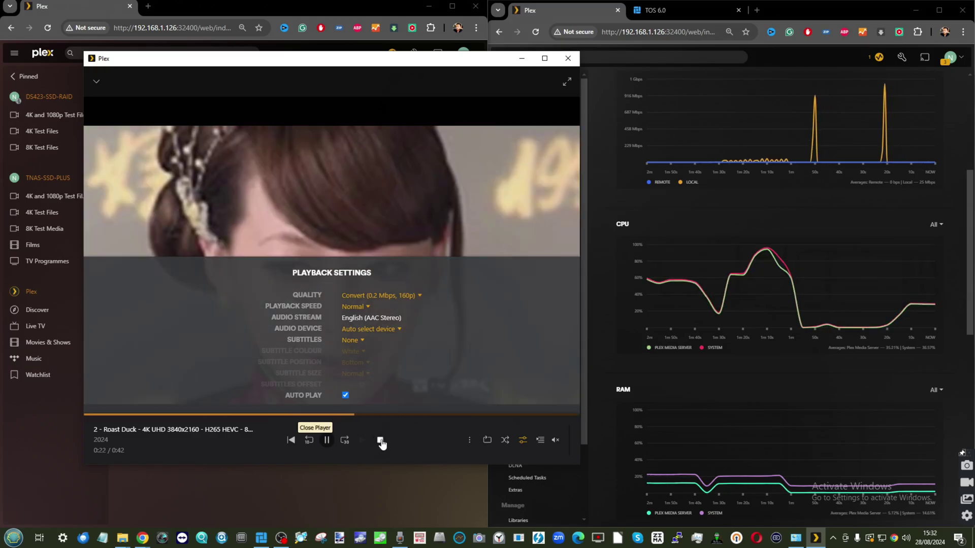
pyautogui.click(380, 440)
pyautogui.click(694, 14)
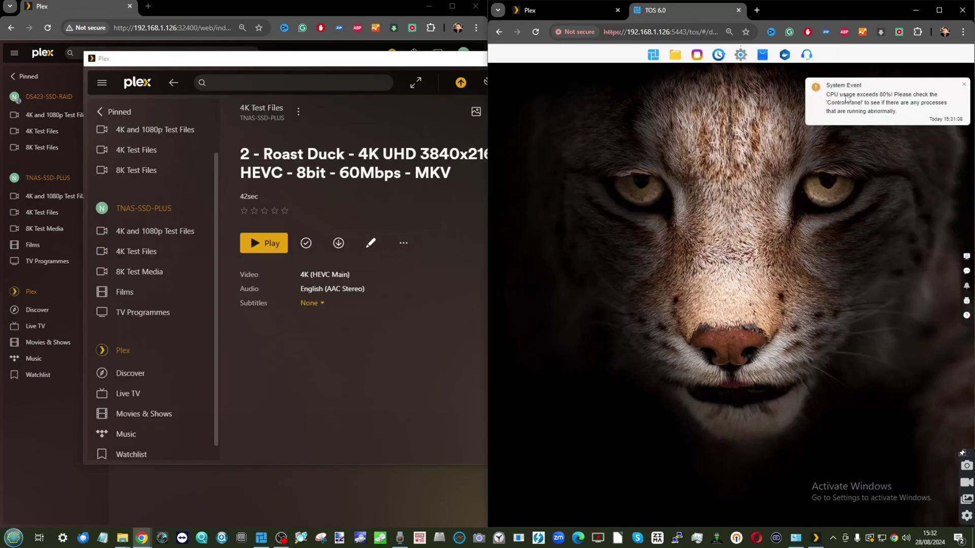
# - Review CPU load on the TOS Control Panel Overview page, then dismiss the CPU usage warning
pyautogui.click(744, 57)
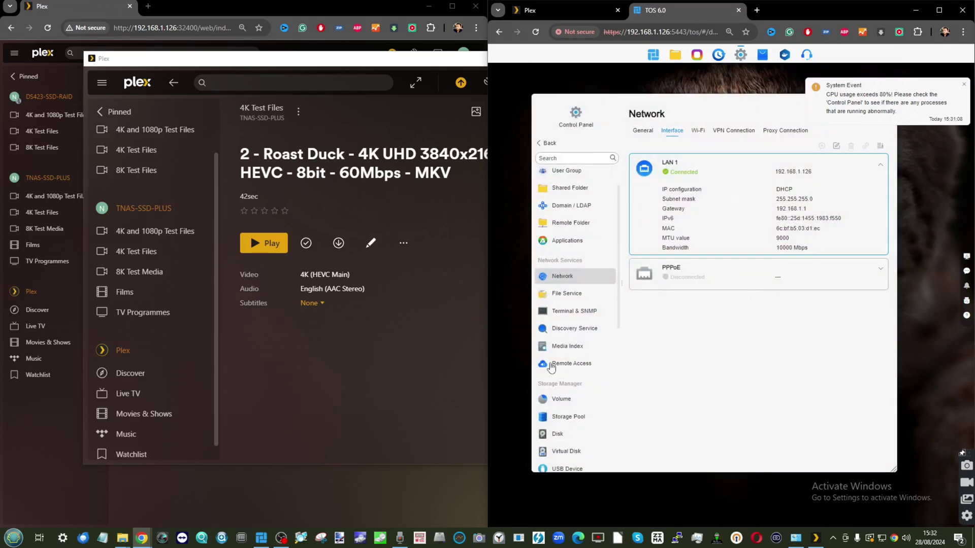
pyautogui.scroll(-5, 567, 410)
pyautogui.click(563, 358)
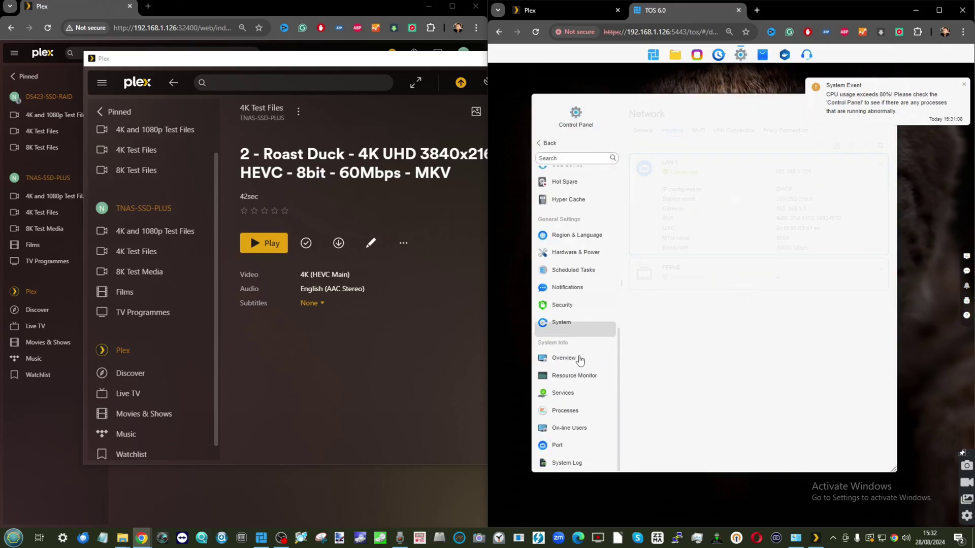
pyautogui.scroll(-5, 745, 253)
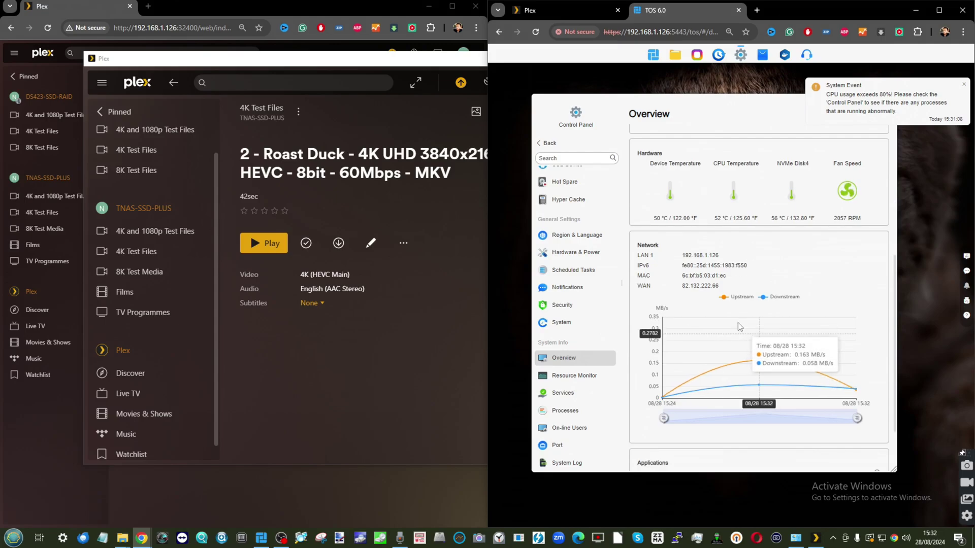
pyautogui.scroll(2, 794, 230)
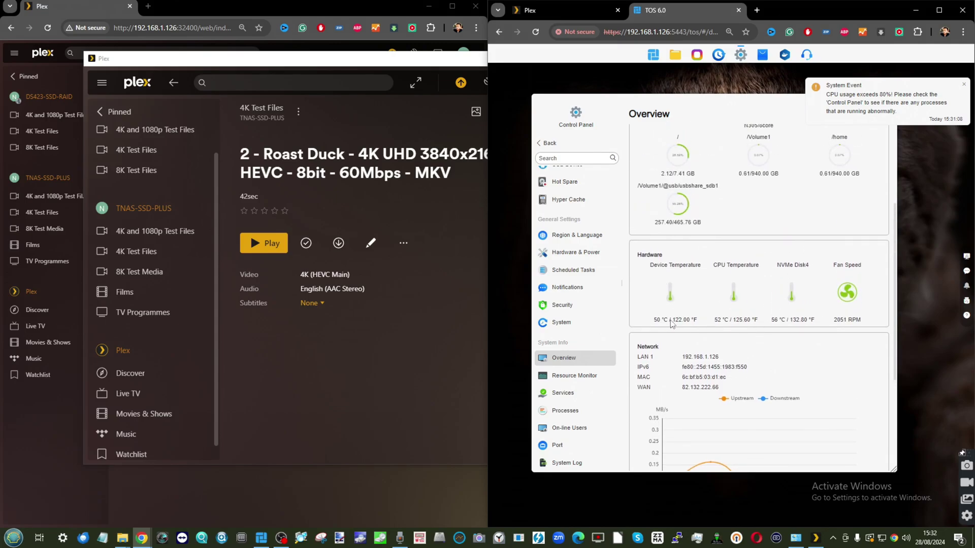
pyautogui.scroll(-3, 763, 323)
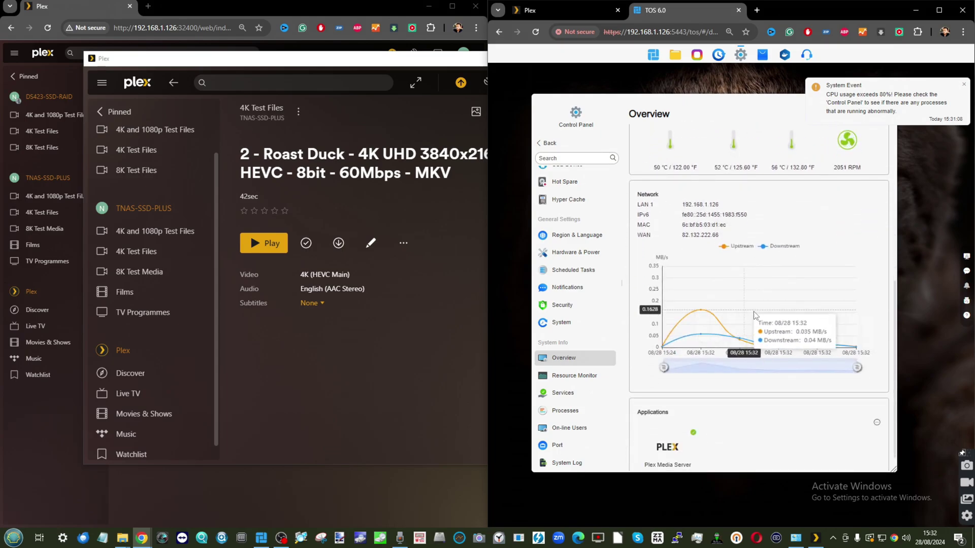
pyautogui.scroll(2, 761, 272)
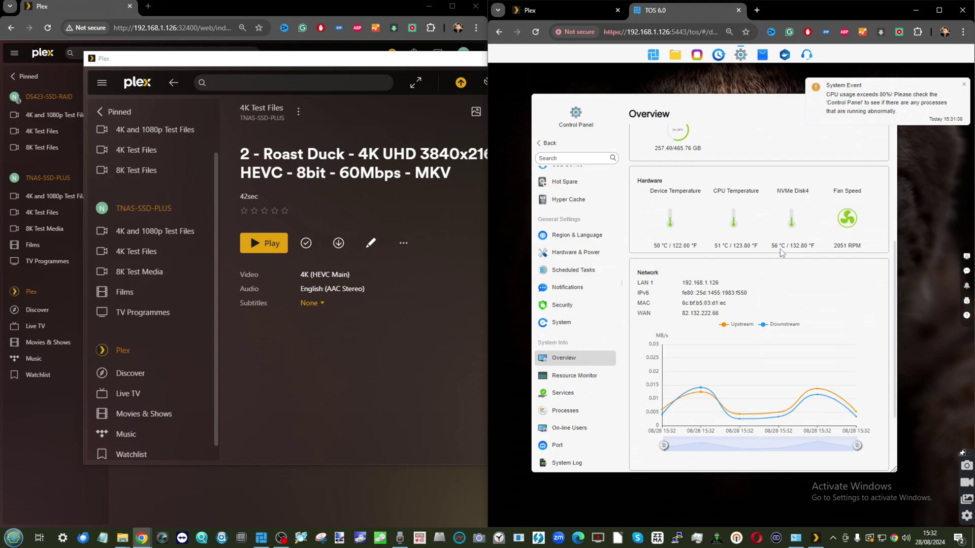
pyautogui.scroll(4, 777, 248)
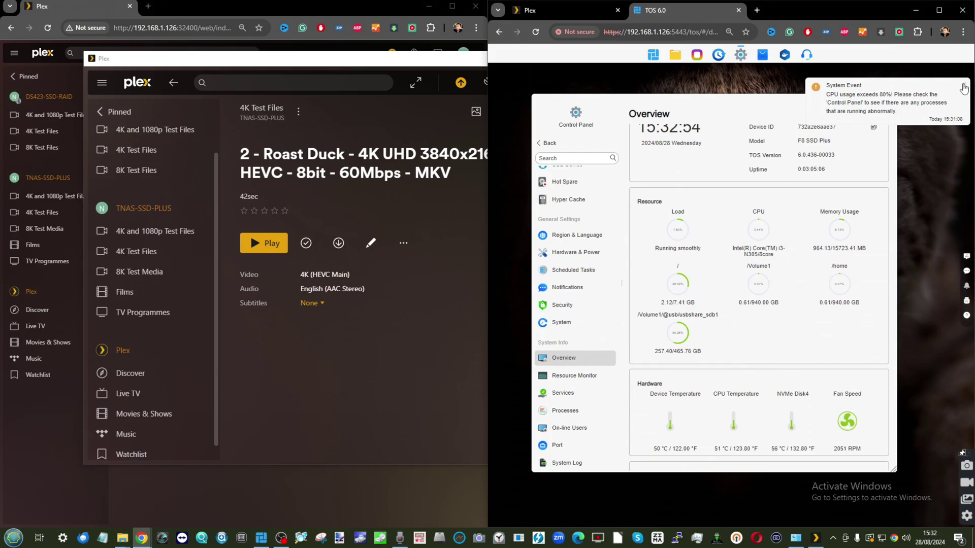
pyautogui.click(963, 87)
# - Close the NAS Control Panel, show the Plex dashboard, and bring the Plex app forward
pyautogui.click(858, 100)
pyautogui.click(543, 10)
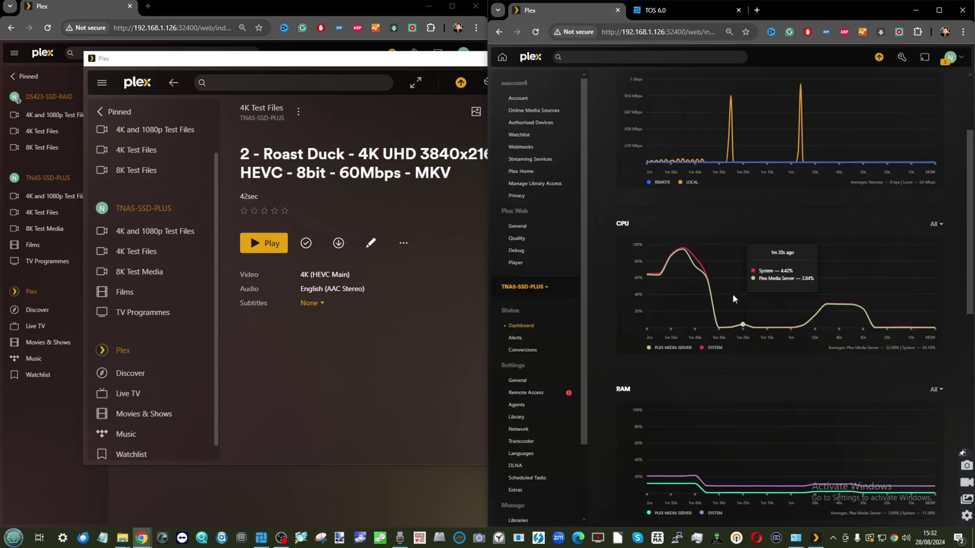
pyautogui.click(382, 403)
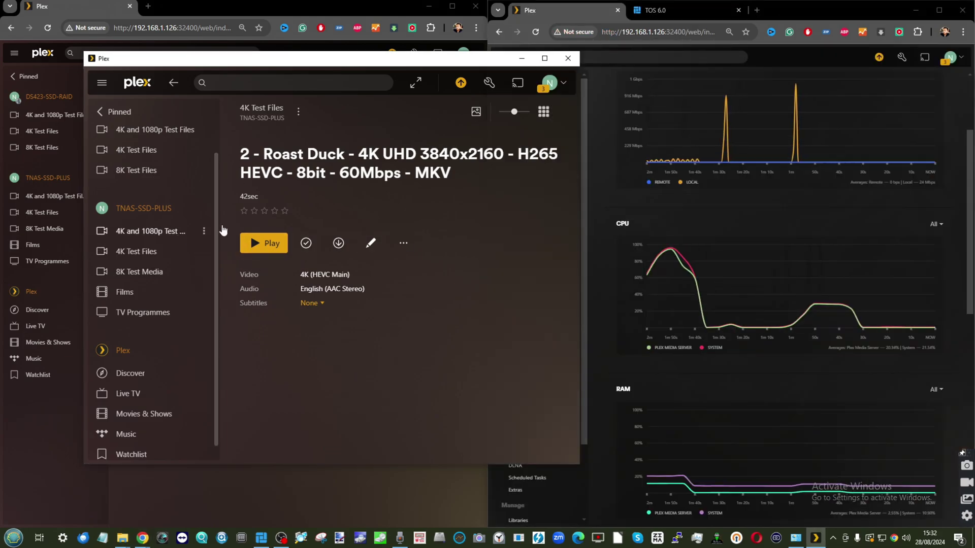
# - Browse 4K Test Files and open the Into The Cave Of Wonders 4K H264 12Mbps details
pyautogui.click(183, 231)
pyautogui.scroll(-1, 324, 210)
pyautogui.scroll(1, 324, 210)
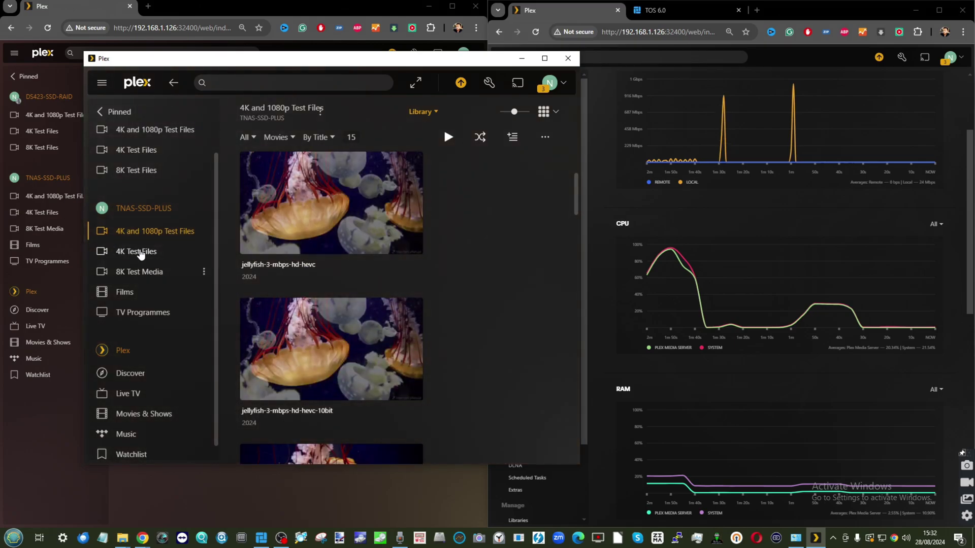
pyautogui.click(147, 251)
pyautogui.scroll(-12, 375, 272)
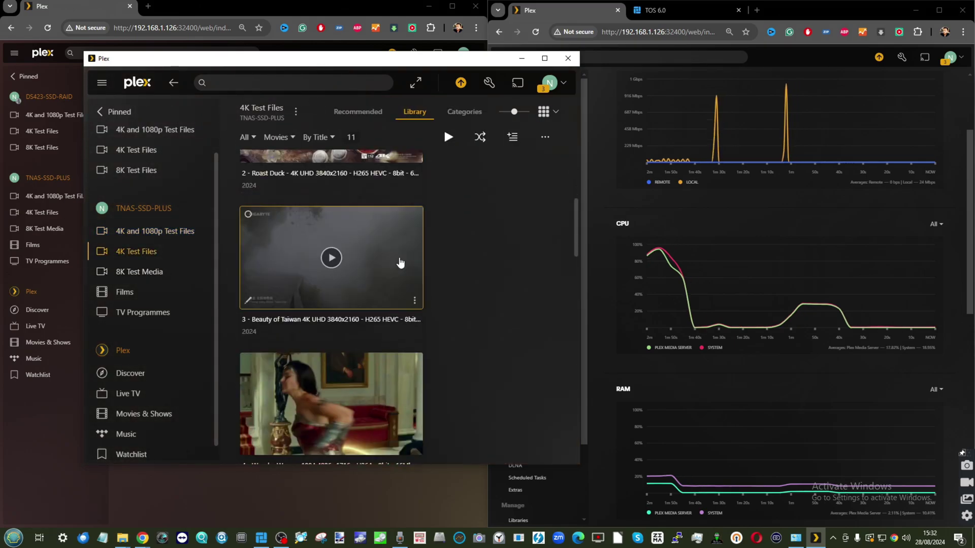
pyautogui.scroll(-10, 402, 261)
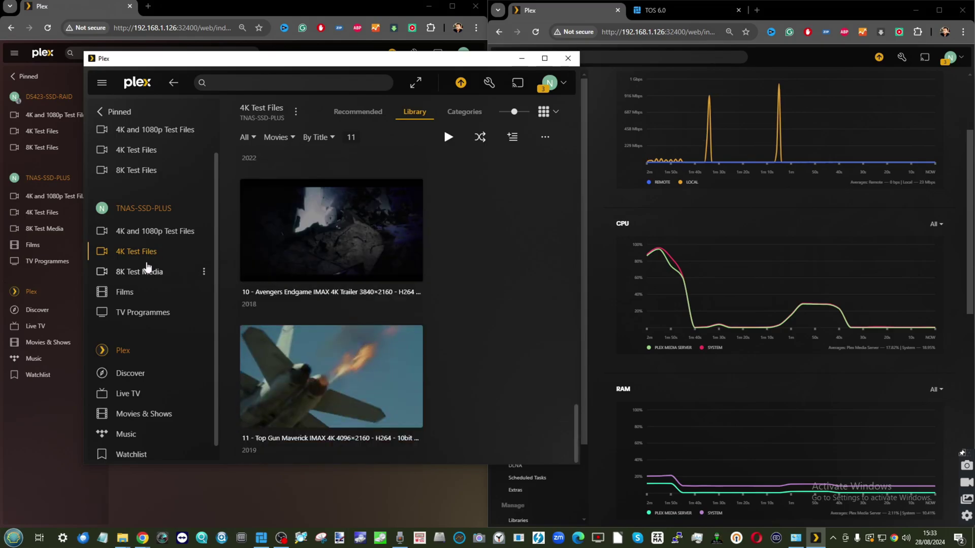
pyautogui.scroll(1, 533, 380)
pyautogui.moveTo(577, 437); pyautogui.dragTo(578, 153)
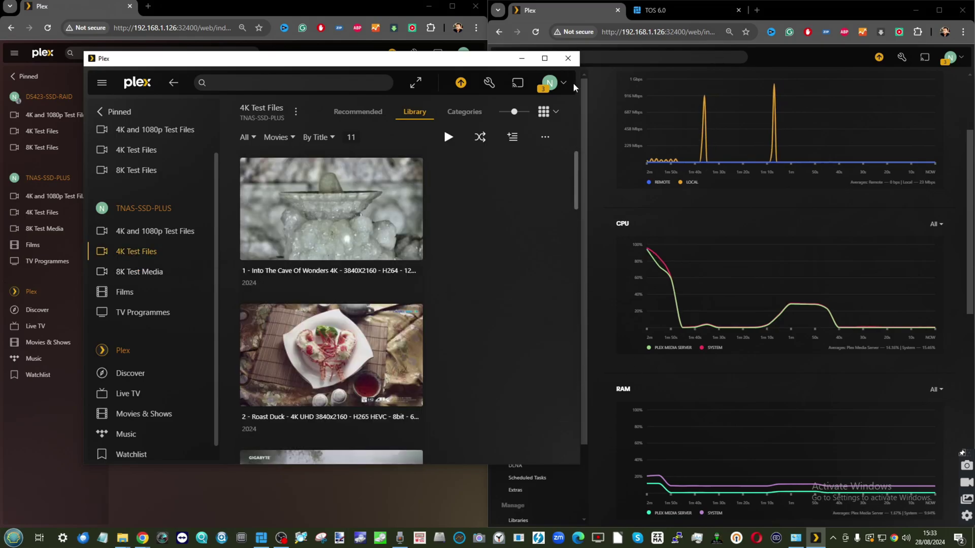
pyautogui.click(294, 256)
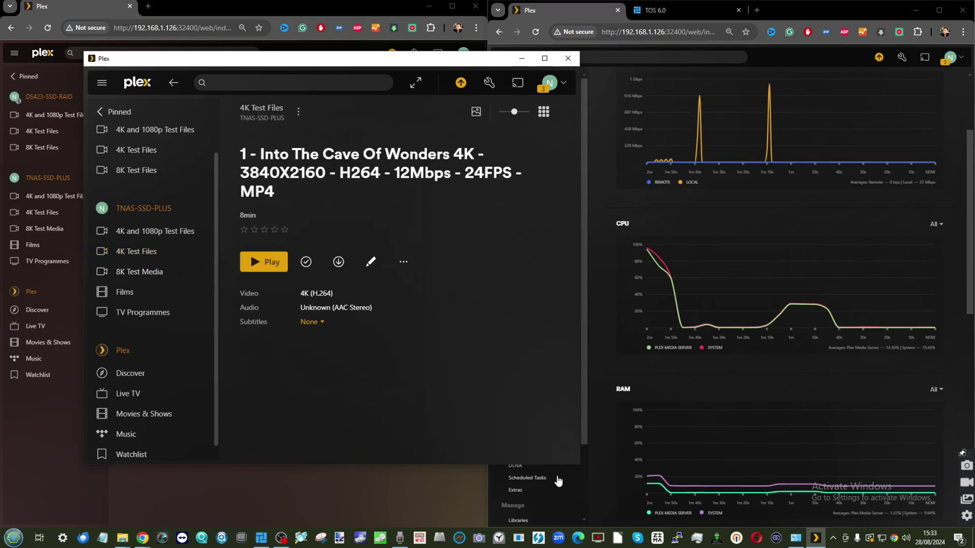
# - Play Into The Cave Of Wonders 4K and seek around the timeline, settling near 2:39
pyautogui.click(286, 261)
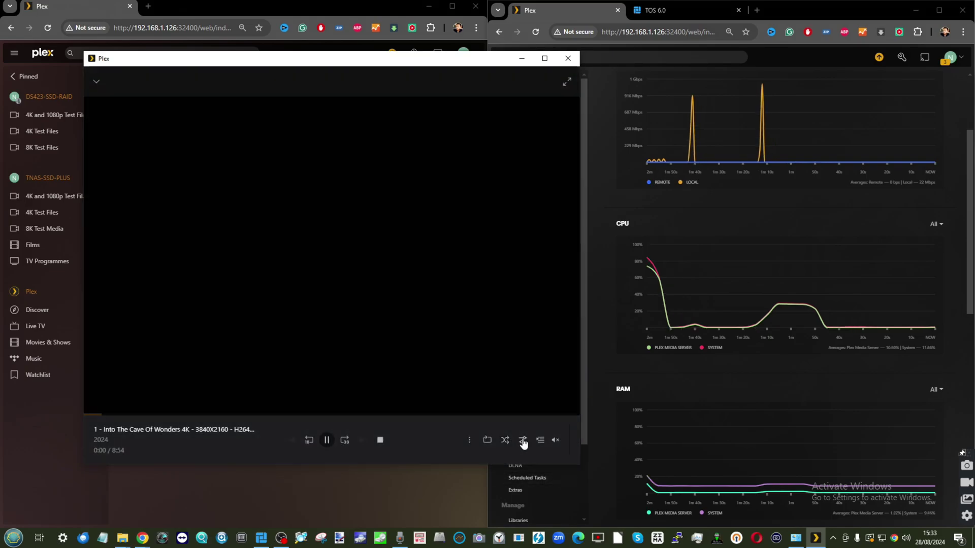
pyautogui.click(523, 442)
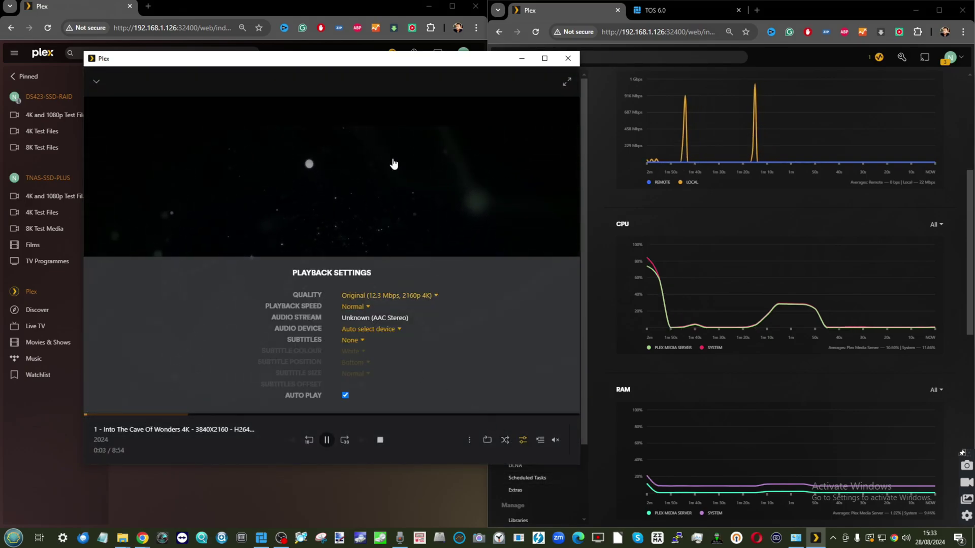
pyautogui.click(158, 415)
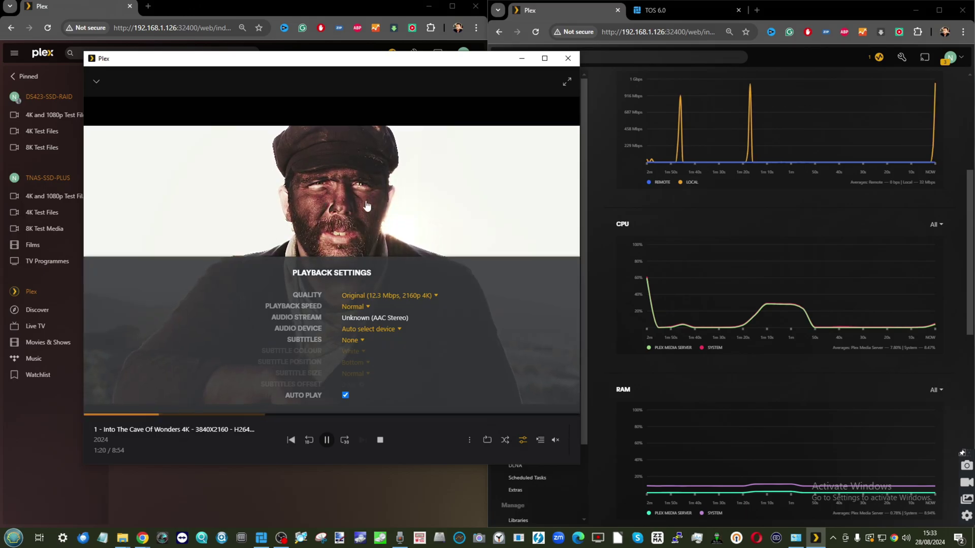
pyautogui.click(230, 415)
pyautogui.click(306, 415)
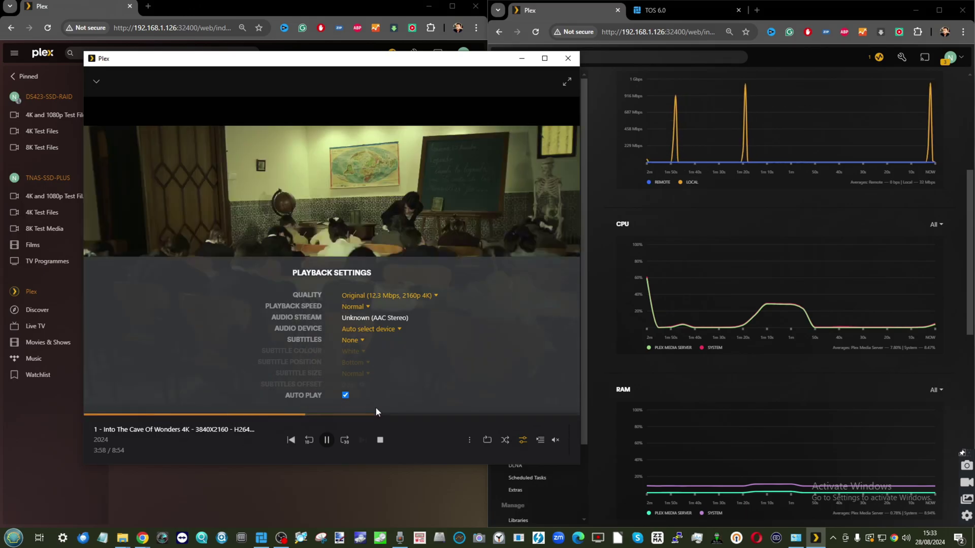
pyautogui.click(421, 415)
pyautogui.click(232, 415)
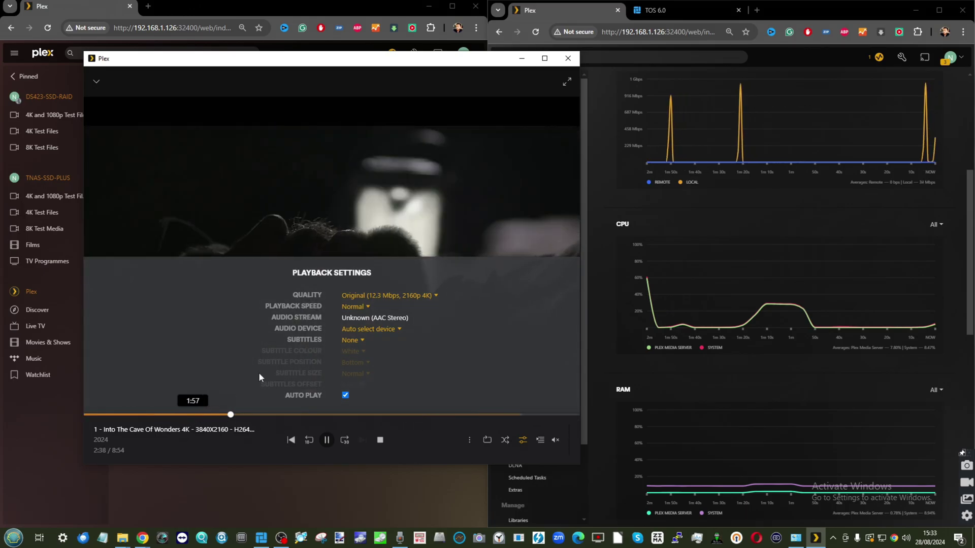
pyautogui.scroll(5, 921, 223)
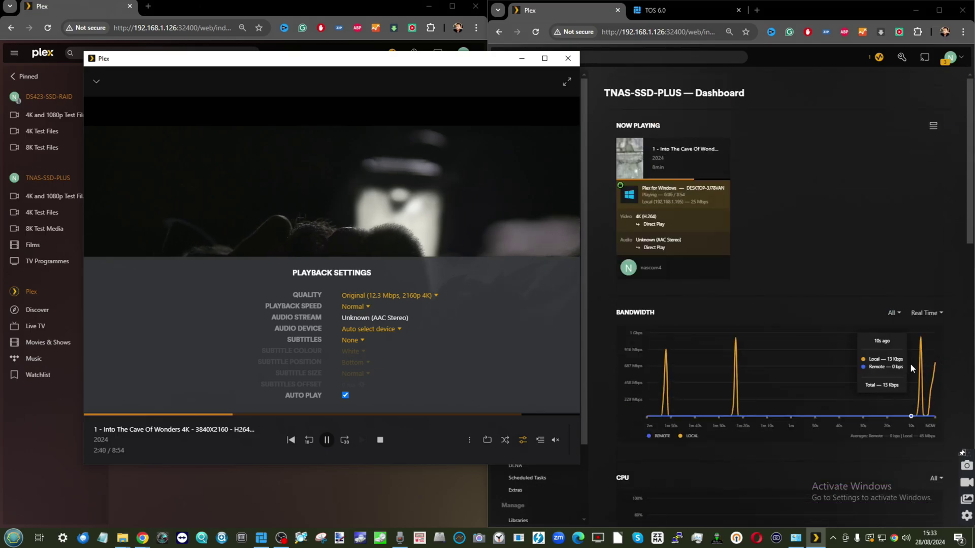
# - Set playback quality to Convert (0.7 Mbps, 328p) and watch the dashboard
pyautogui.click(401, 295)
pyautogui.click(398, 249)
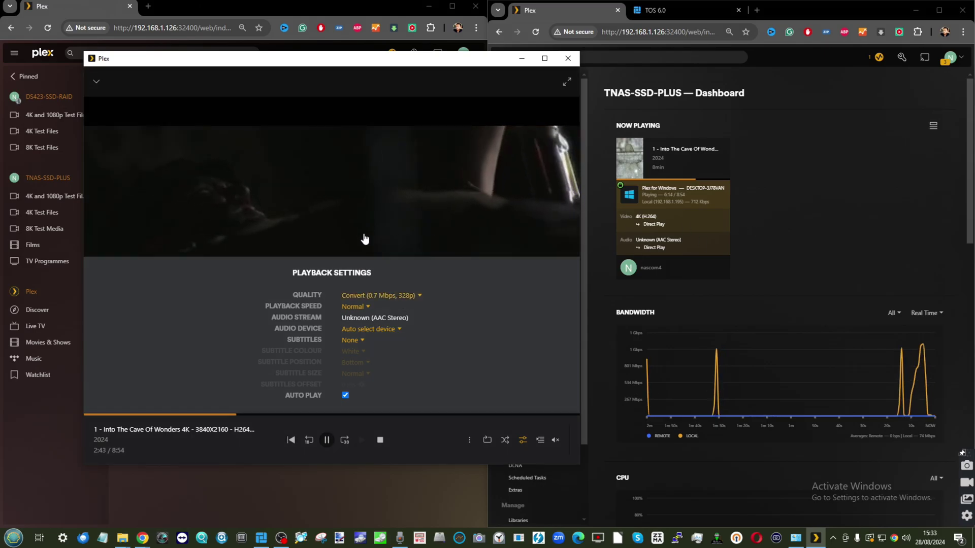
pyautogui.scroll(-4, 949, 360)
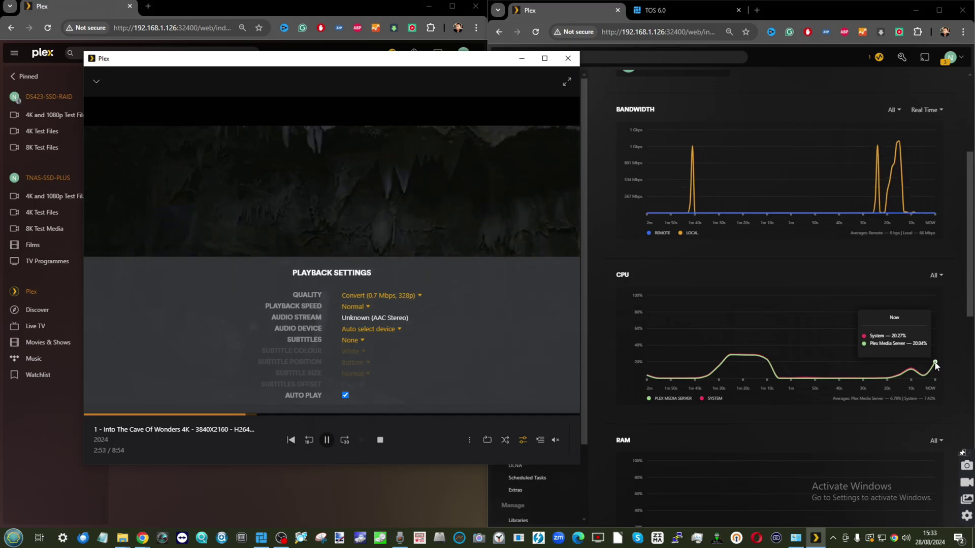
pyautogui.scroll(-6, 934, 361)
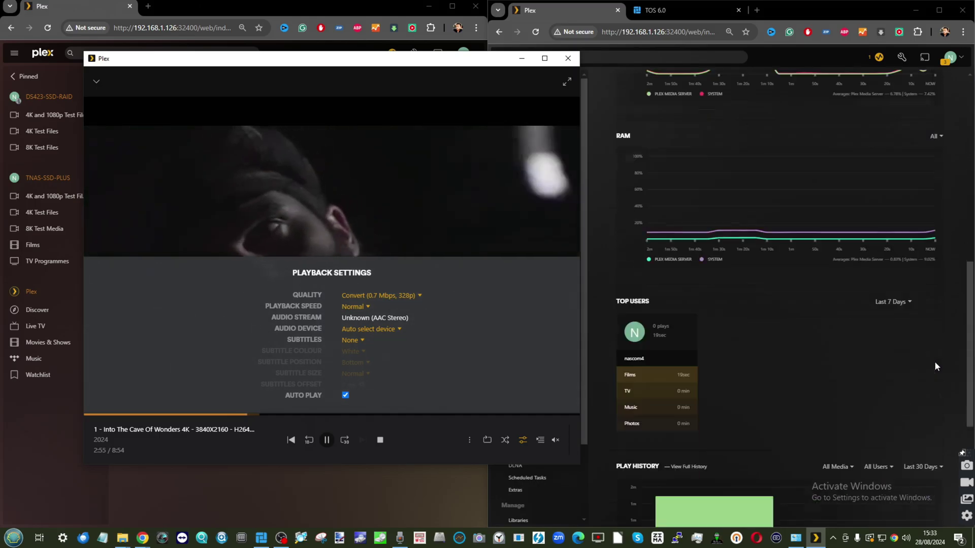
pyautogui.scroll(4, 914, 305)
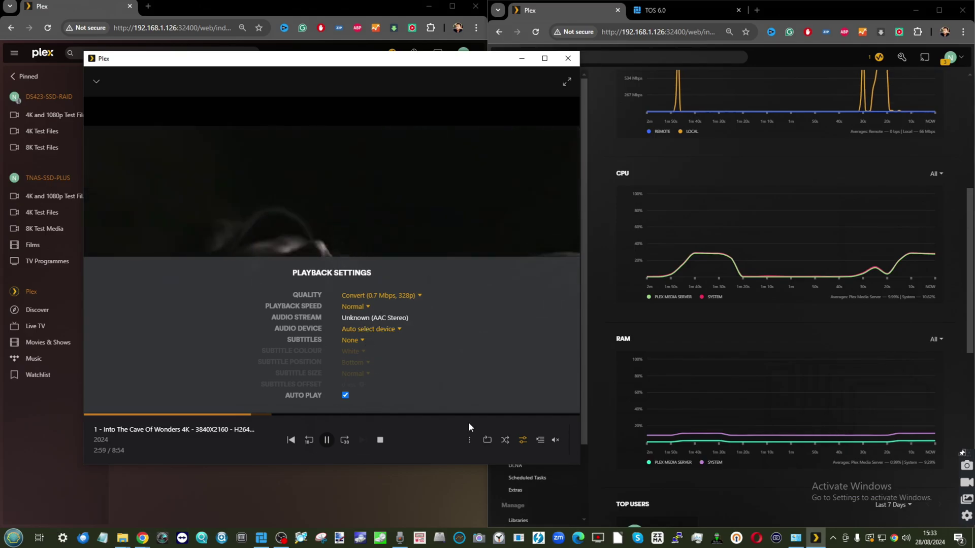
pyautogui.click(697, 537)
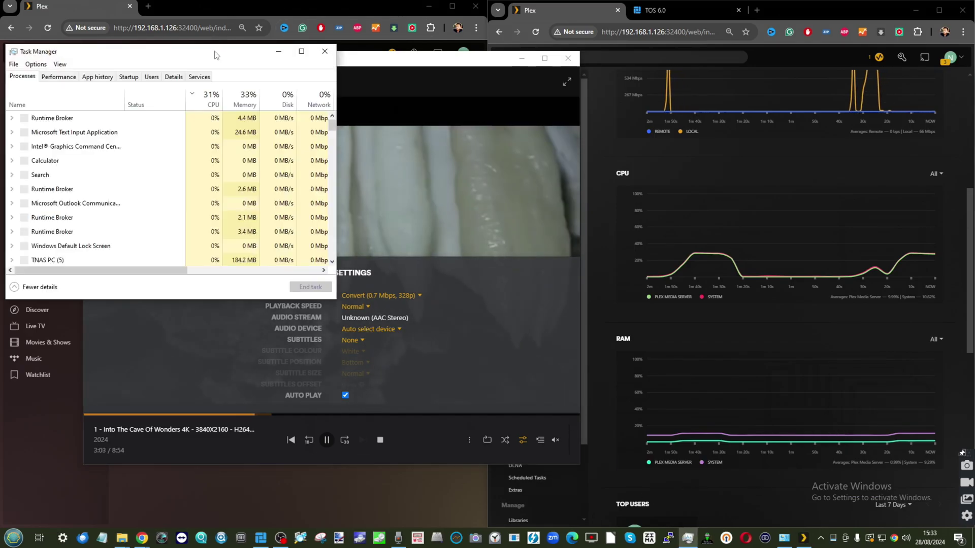
pyautogui.moveTo(214, 51); pyautogui.dragTo(592, 107)
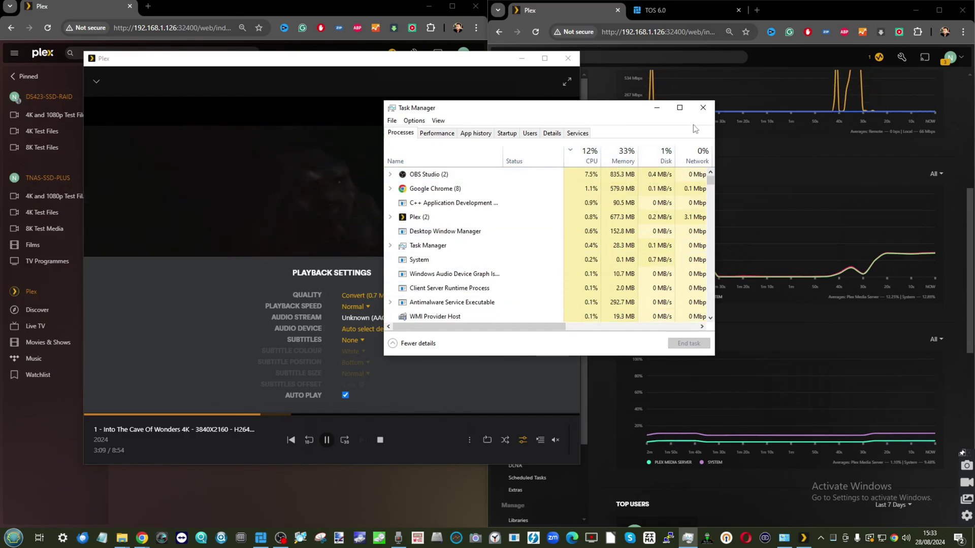
pyautogui.click(656, 107)
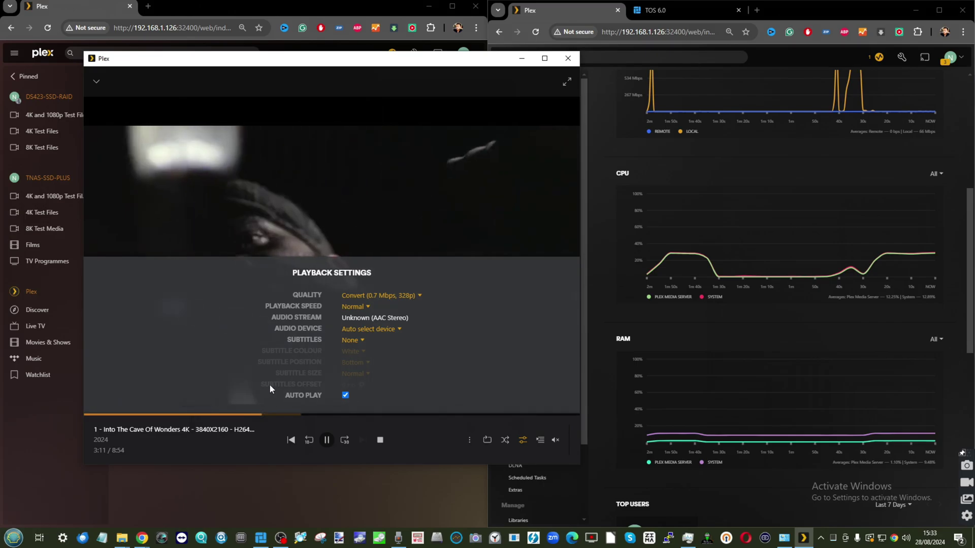
# - Stop Into The Cave Of Wonders playback and minimise the Plex desktop app
pyautogui.click(280, 538)
pyautogui.click(280, 538)
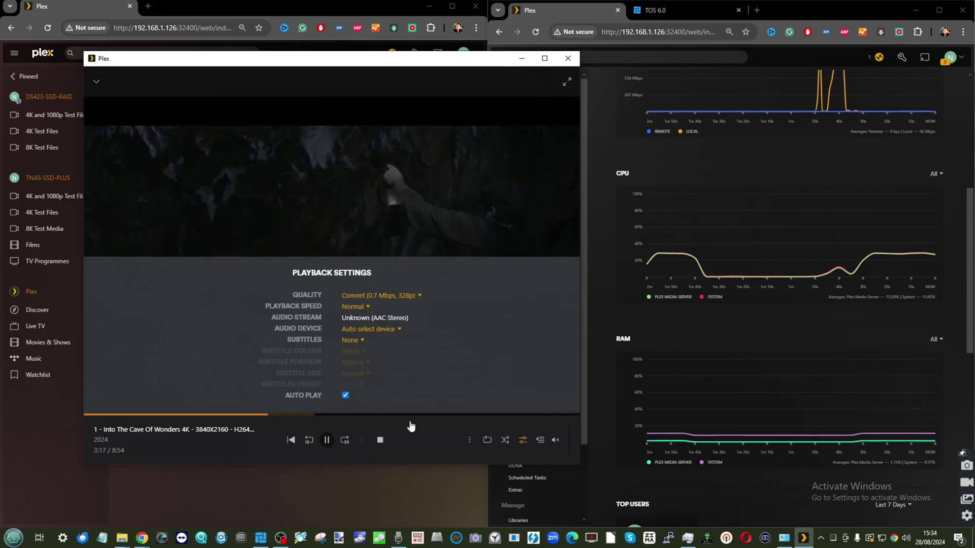
pyautogui.click(381, 440)
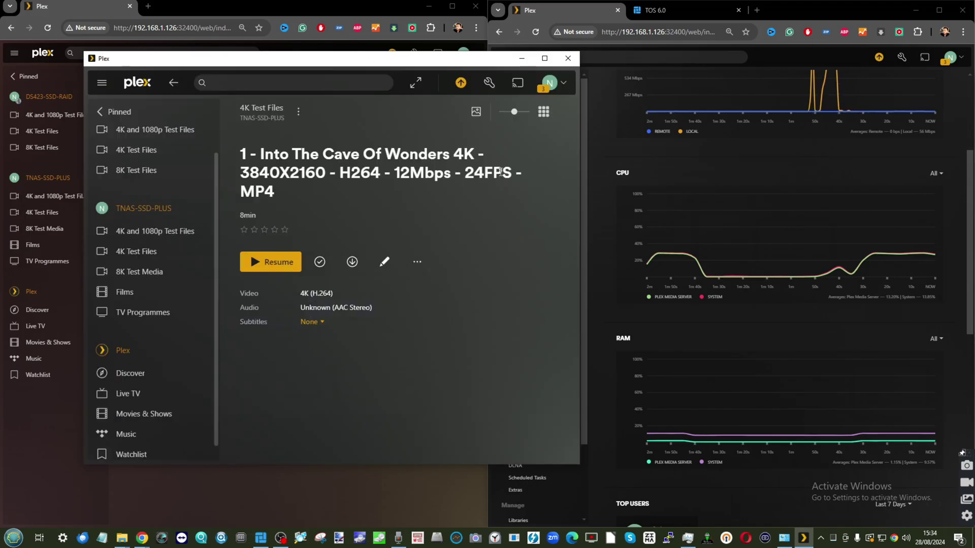
pyautogui.click(522, 58)
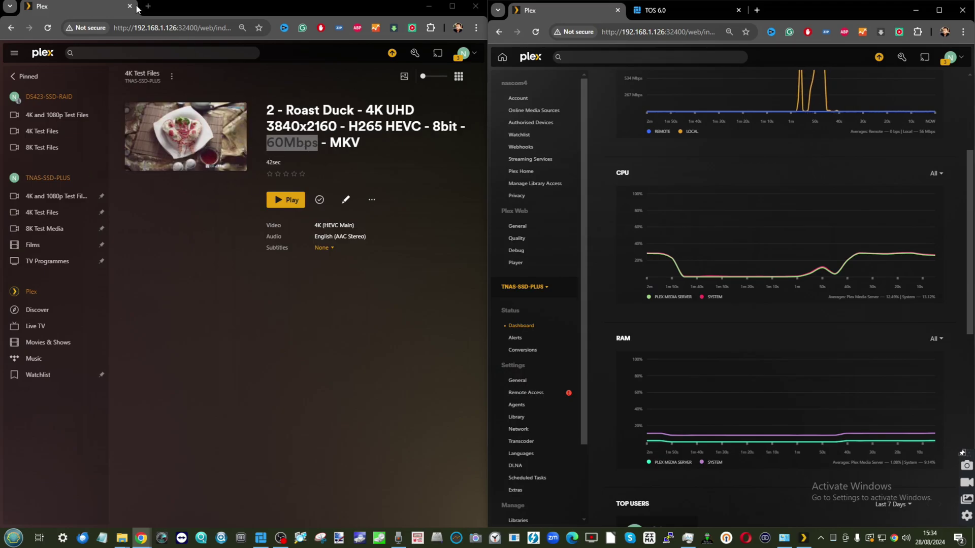
# - Open the HELIUM FIRE 8K details from the 8K Test Media library view
pyautogui.click(44, 228)
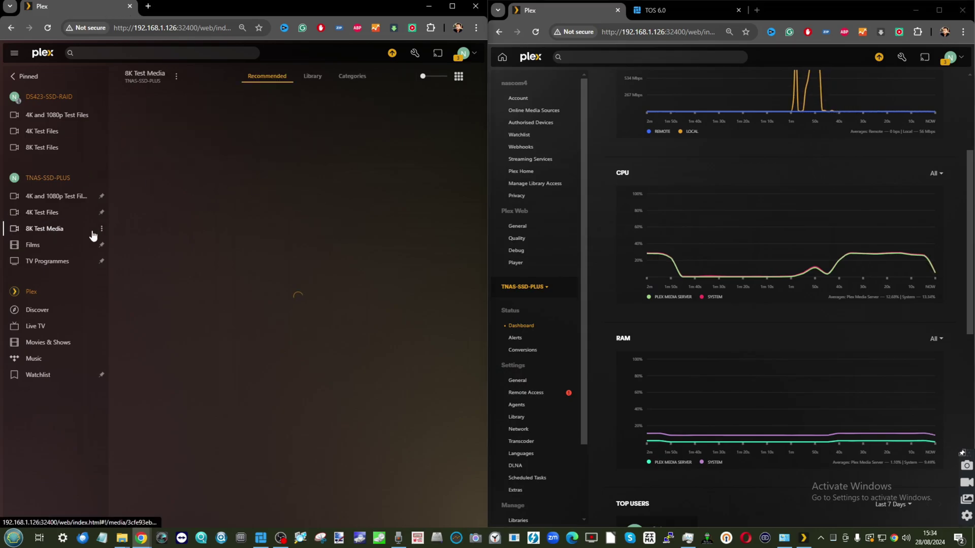
pyautogui.click(326, 85)
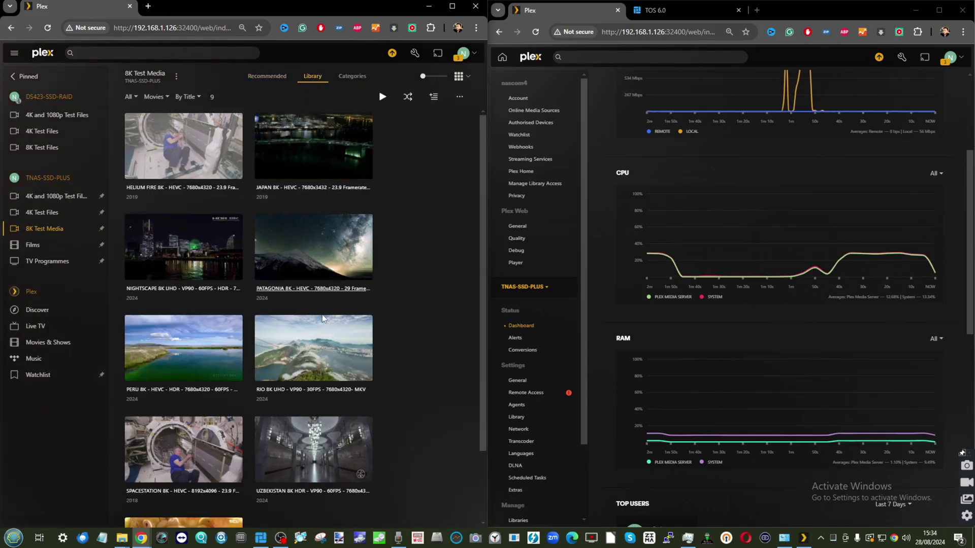
pyautogui.scroll(-2, 304, 315)
pyautogui.scroll(2, 206, 376)
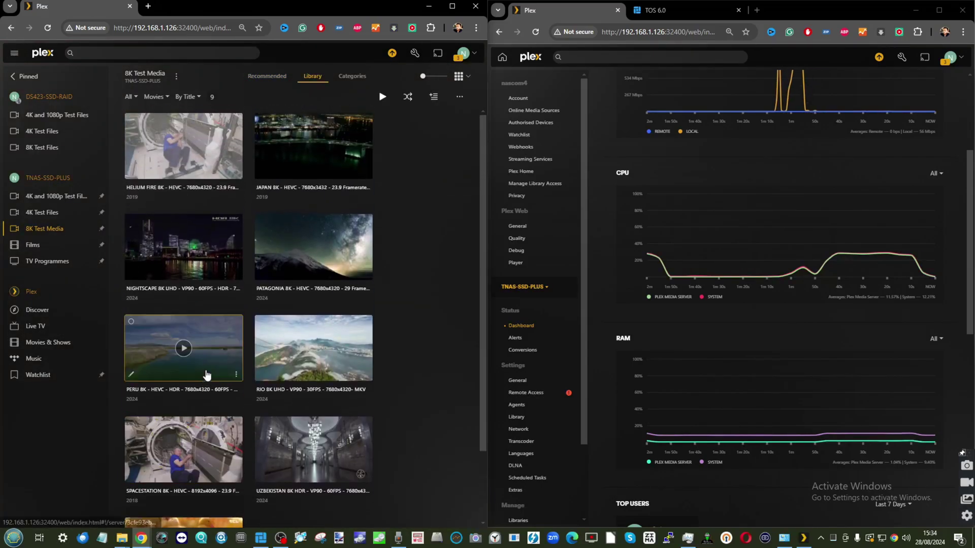
pyautogui.click(207, 135)
# - Play HELIUM FIRE 8K at Convert (Maximum), seek to 0:44, then close the player
pyautogui.click(304, 203)
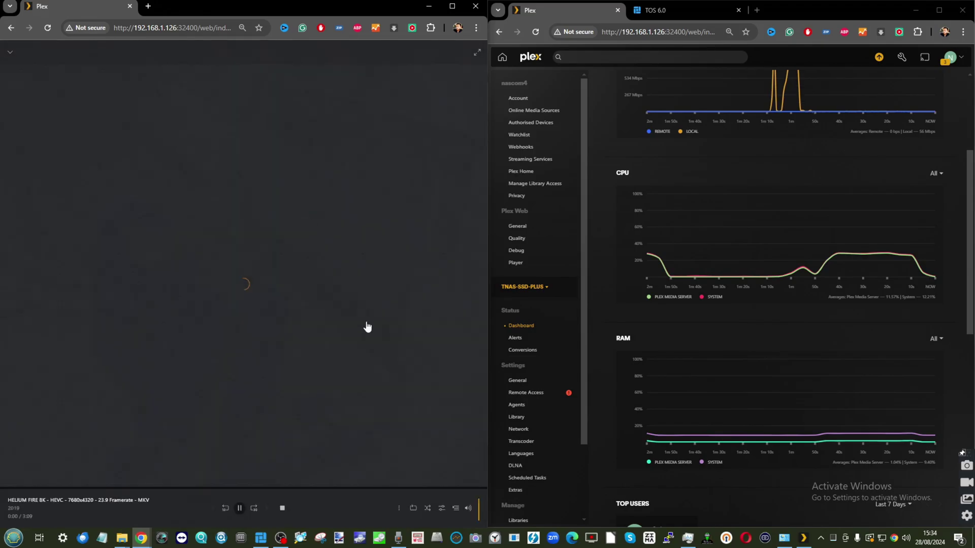
pyautogui.click(440, 508)
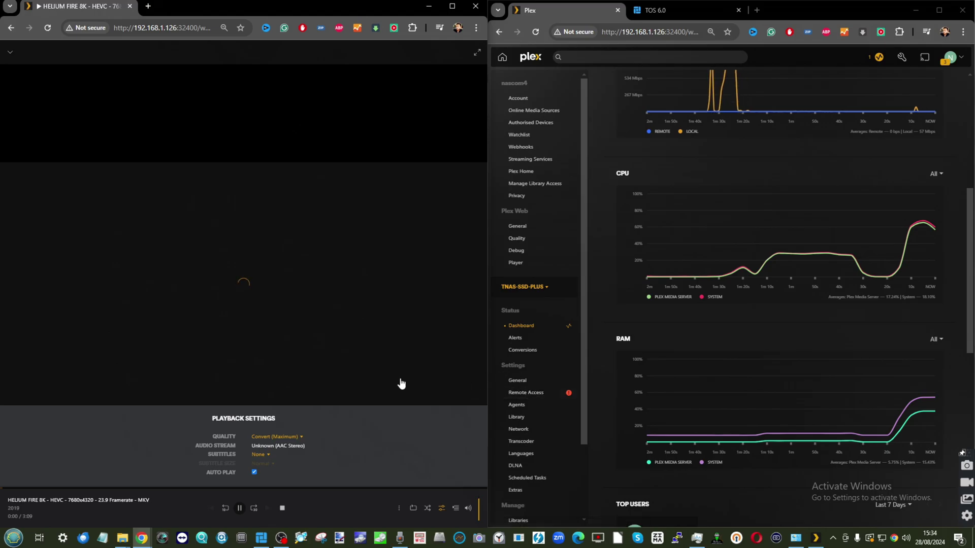
pyautogui.click(115, 489)
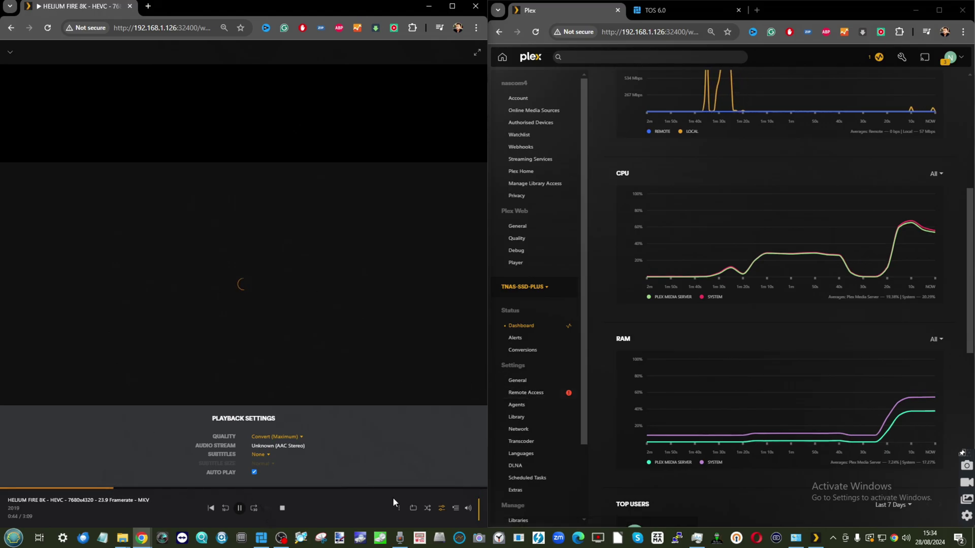
pyautogui.click(283, 508)
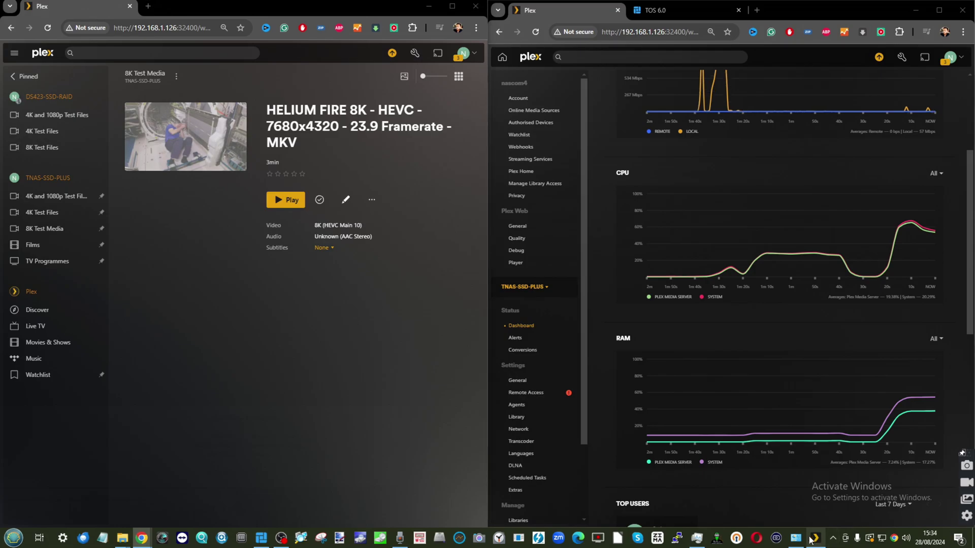
# - In the Plex app, open HELIUM FIRE 8K from the TNAS-SSD-PLUS 8K Test Media library grid
pyautogui.click(812, 538)
pyautogui.click(131, 209)
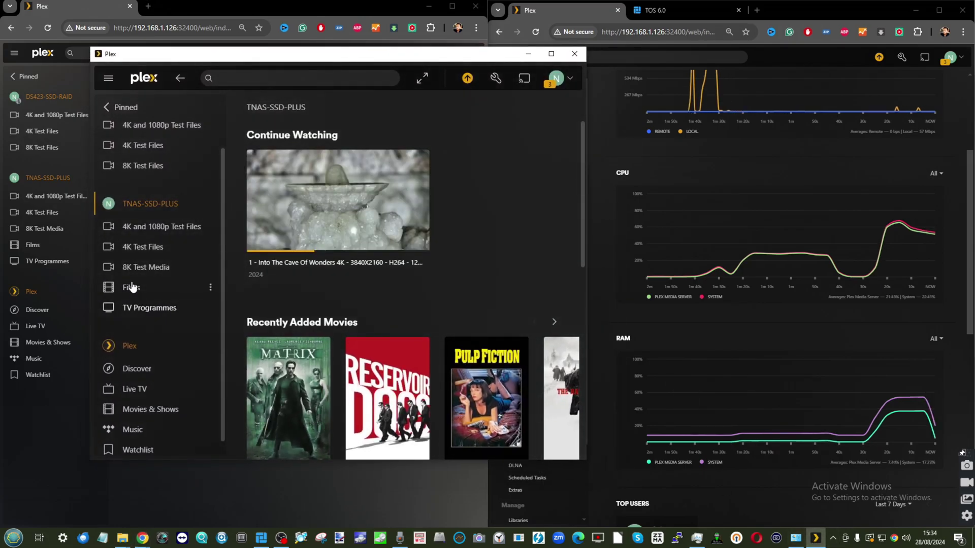
pyautogui.click(146, 267)
pyautogui.click(440, 108)
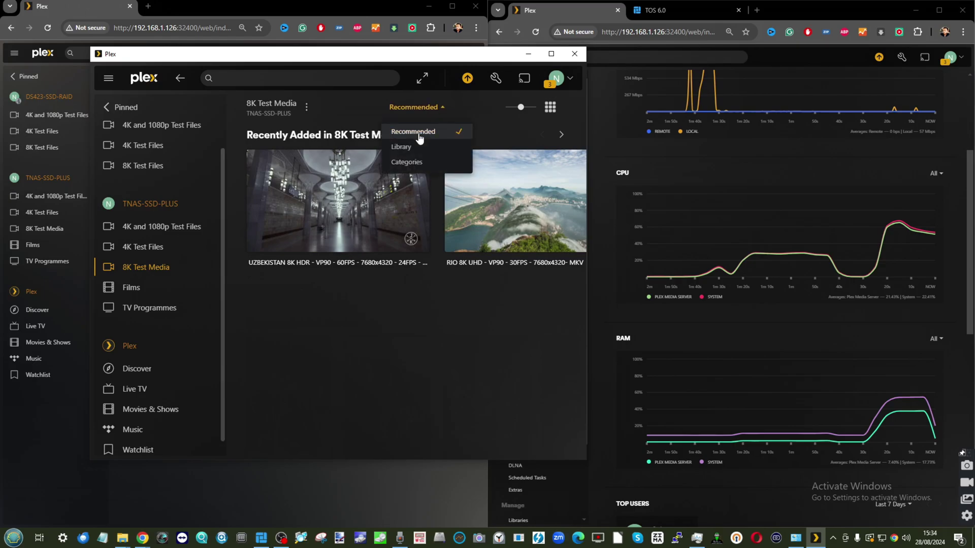
pyautogui.click(409, 151)
pyautogui.click(292, 181)
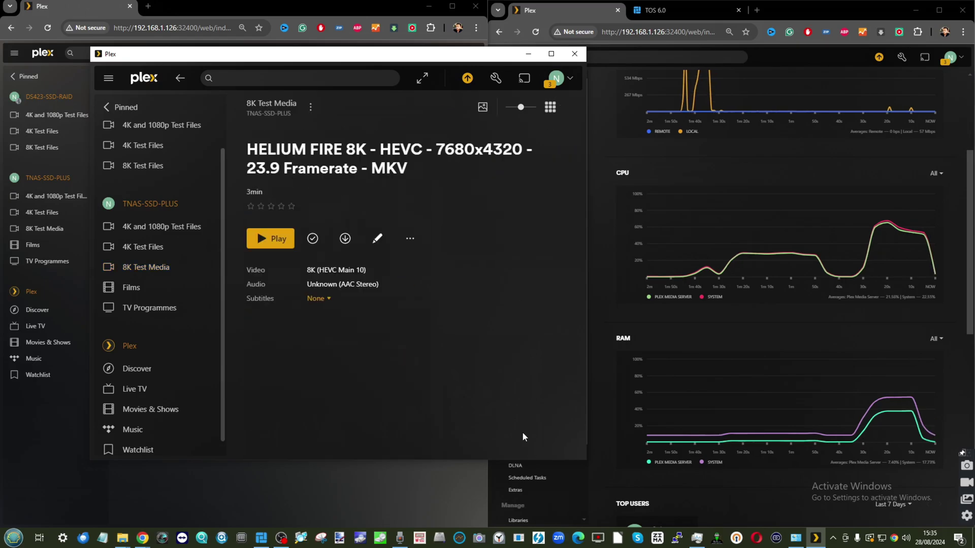
# - Direct-play HELIUM FIRE 8K at Original (15.7 Mbps, 4320p 8K) with playback settings shown
pyautogui.click(257, 230)
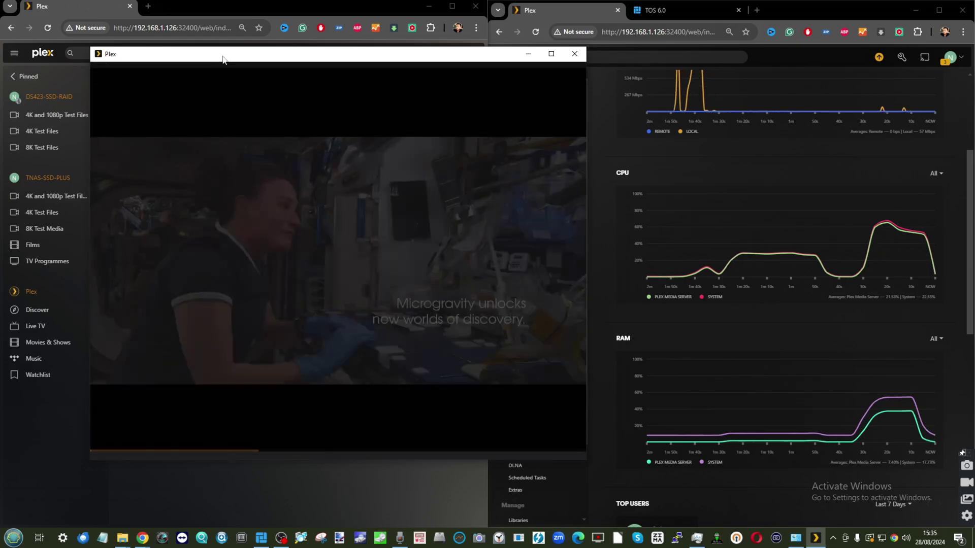
pyautogui.moveTo(221, 57); pyautogui.dragTo(187, 56)
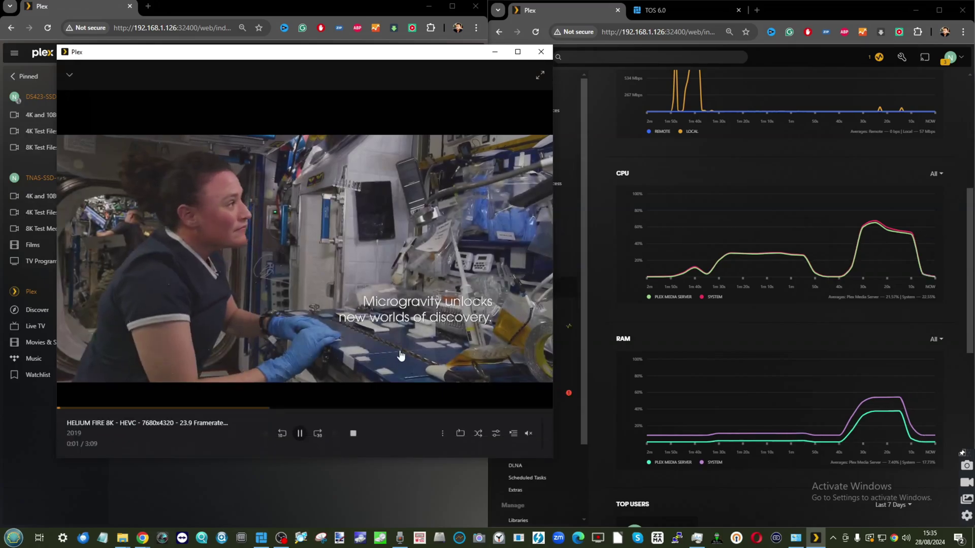
pyautogui.click(495, 434)
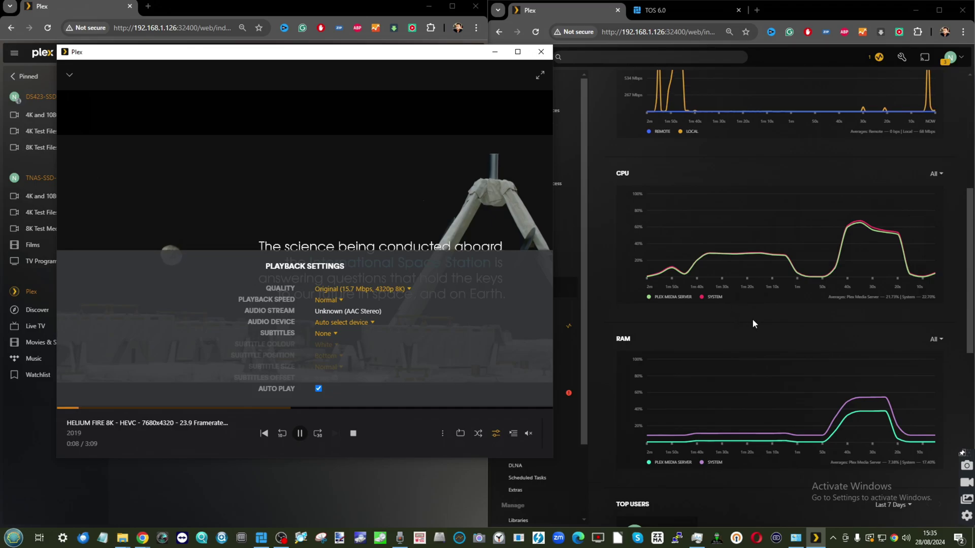
pyautogui.scroll(1, 751, 319)
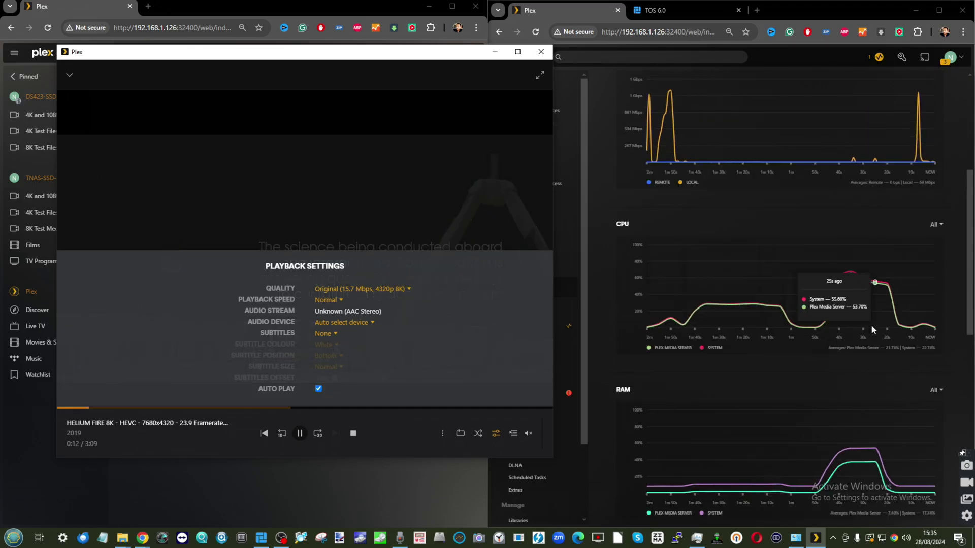
pyautogui.scroll(1, 870, 324)
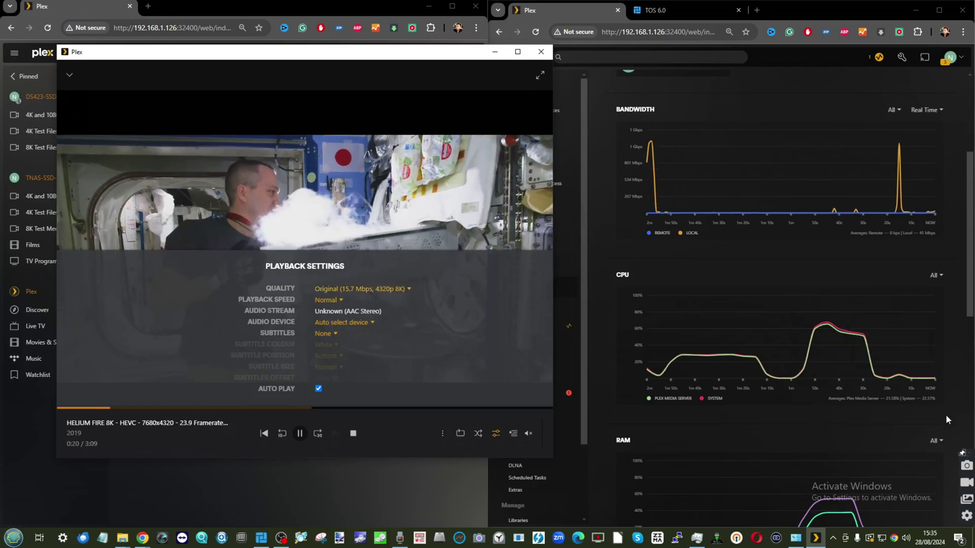
pyautogui.moveTo(933, 379)
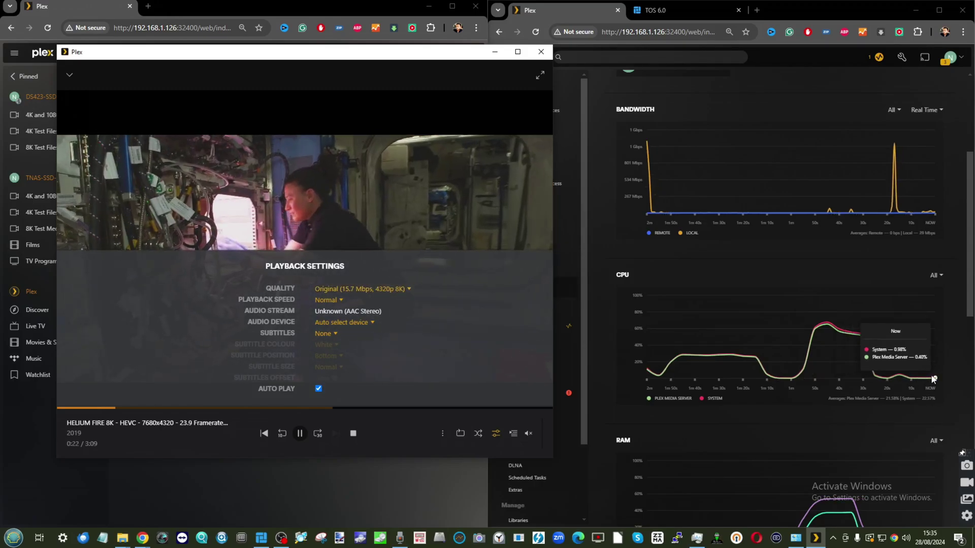
pyautogui.scroll(-2, 933, 379)
pyautogui.moveTo(879, 420)
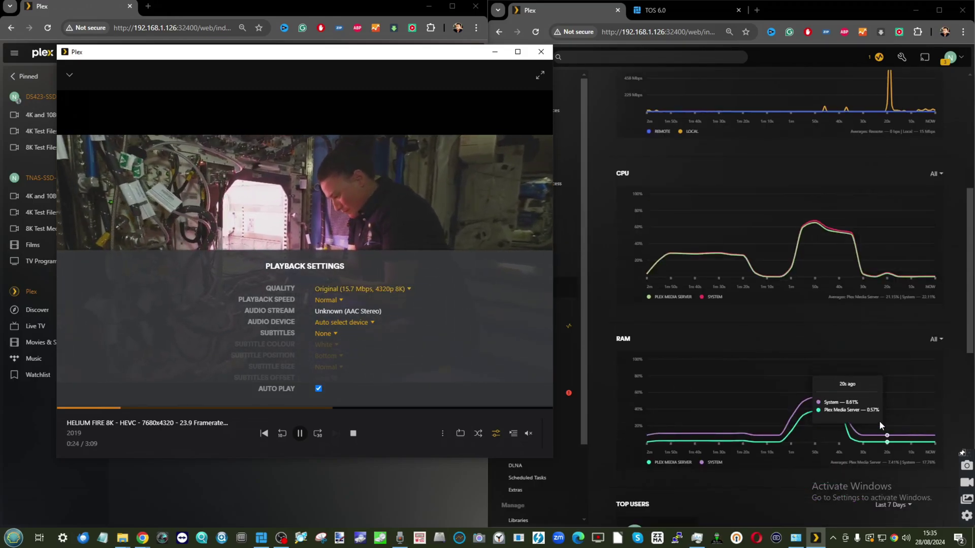
pyautogui.scroll(5, 920, 156)
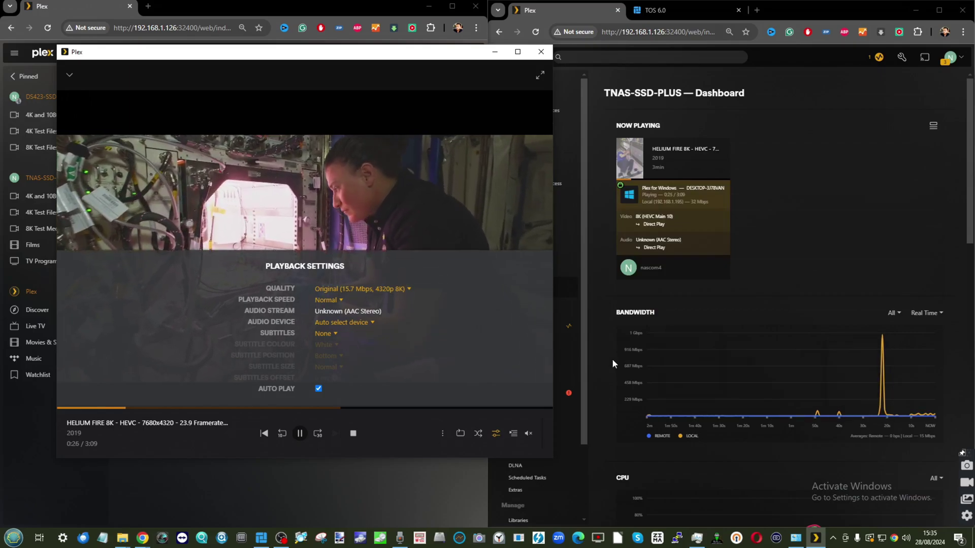
pyautogui.moveTo(859, 340)
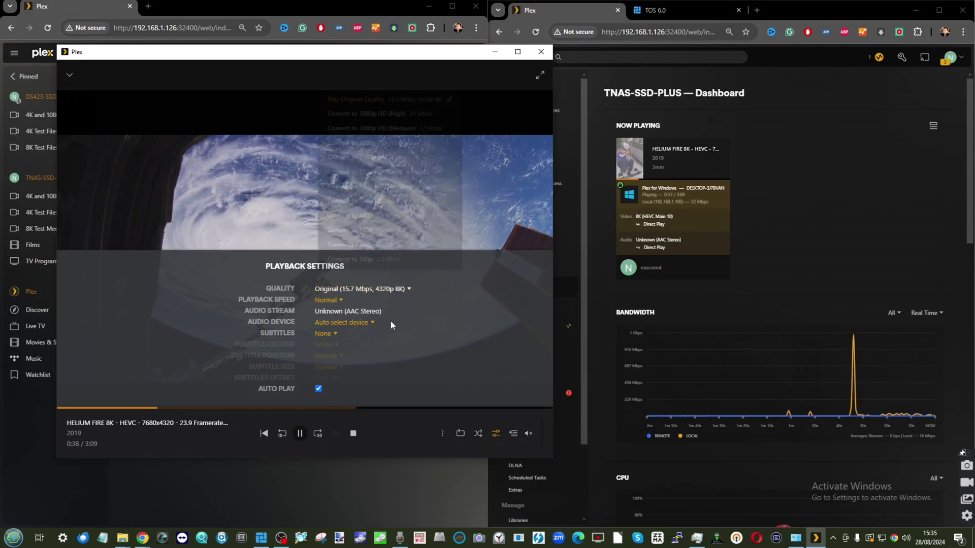
# - Switch HELIUM FIRE to Convert (1.5 Mbps, 480p) and highlight the (hw) decode tag on Now Playing
pyautogui.click(361, 289)
pyautogui.click(379, 226)
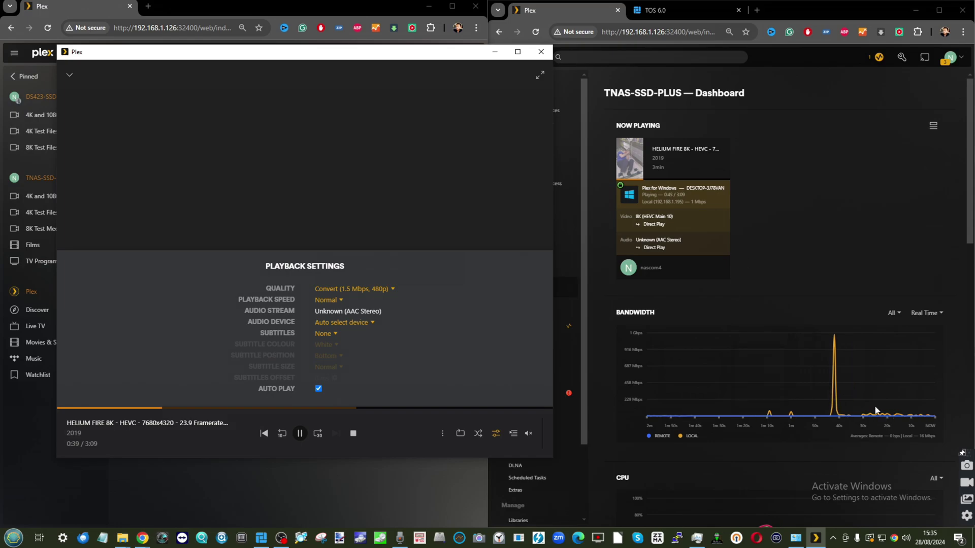
pyautogui.moveTo(727, 268)
pyautogui.scroll(-1, 727, 268)
pyautogui.scroll(-4, 727, 268)
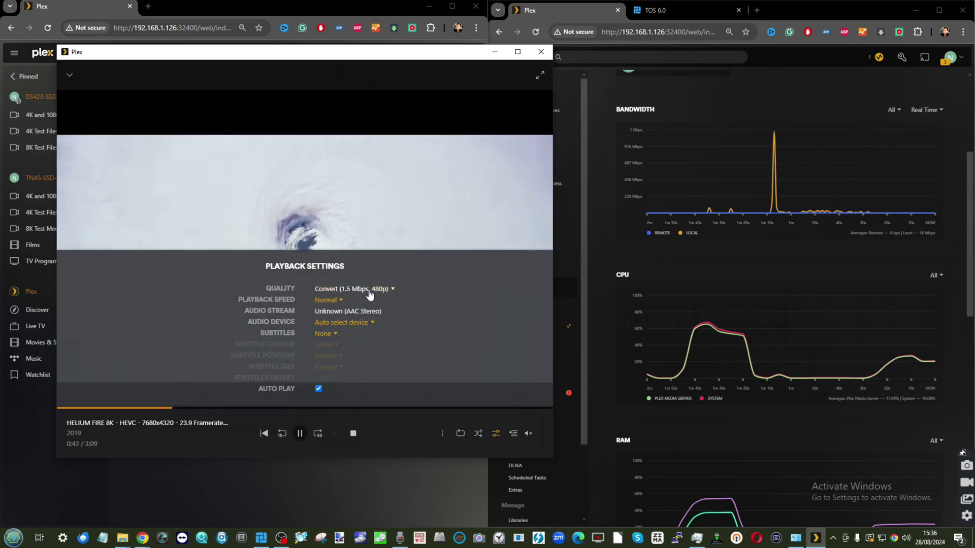
pyautogui.scroll(-4, 710, 342)
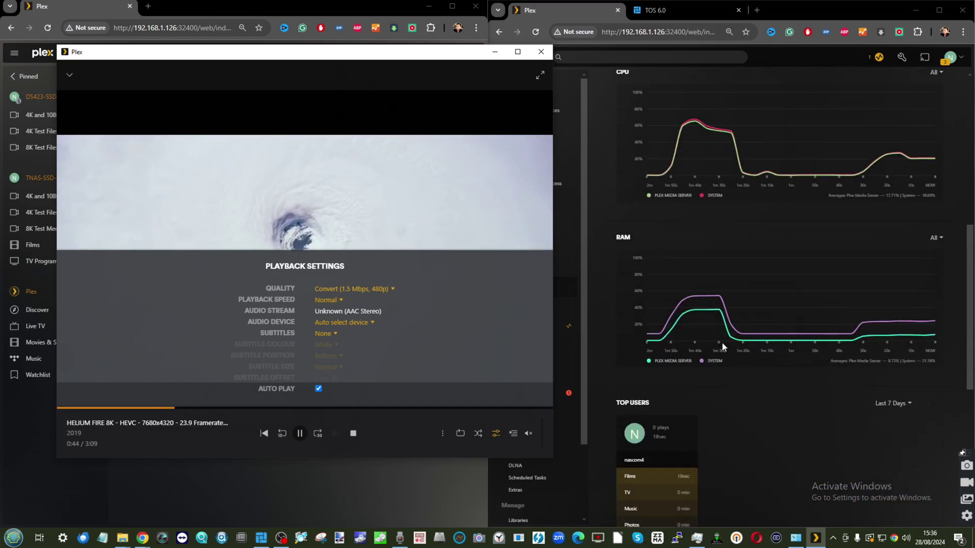
pyautogui.scroll(5, 723, 346)
pyautogui.scroll(2, 671, 170)
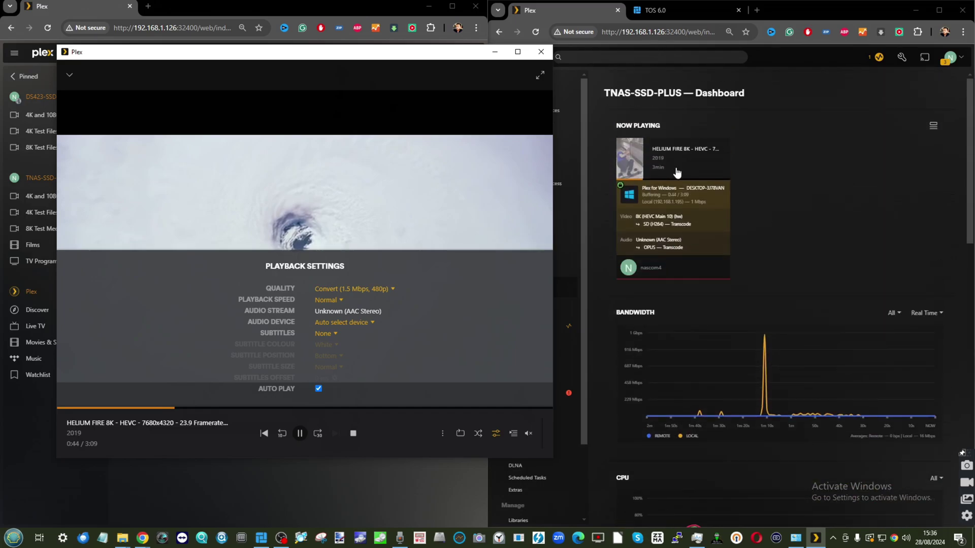
pyautogui.moveTo(687, 218); pyautogui.dragTo(642, 217)
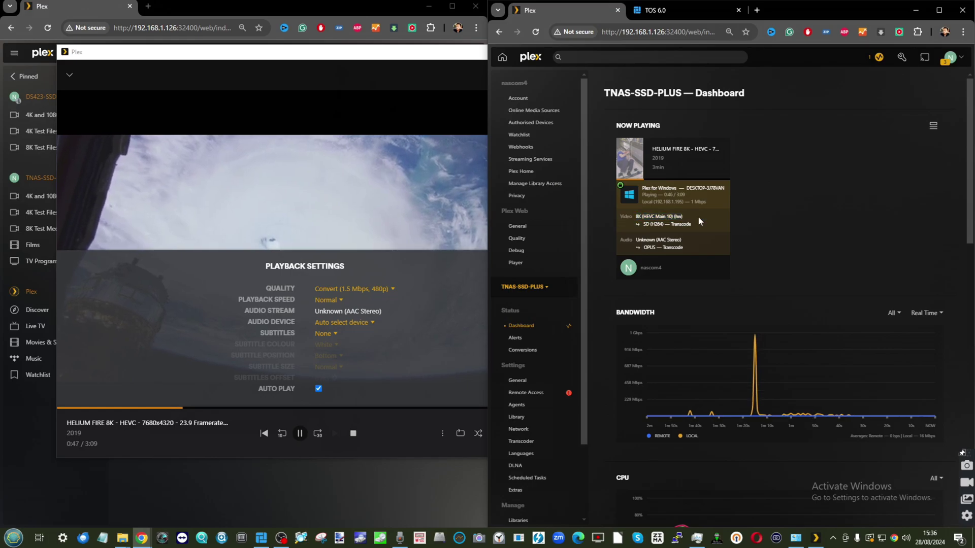
pyautogui.moveTo(699, 217); pyautogui.dragTo(668, 221)
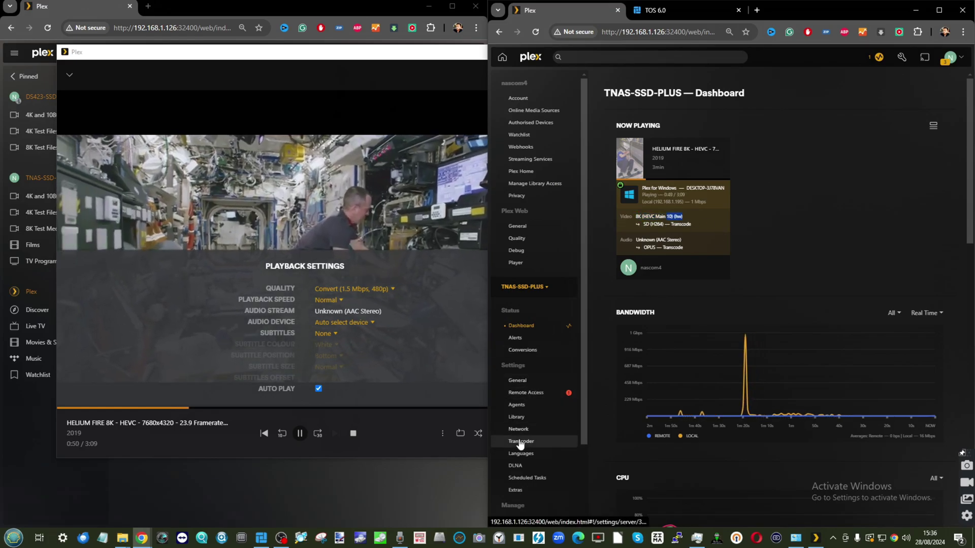
# - Confirm Transcoder quality still reads 'Make my CPU hurt', then go back to the Dashboard
pyautogui.click(521, 441)
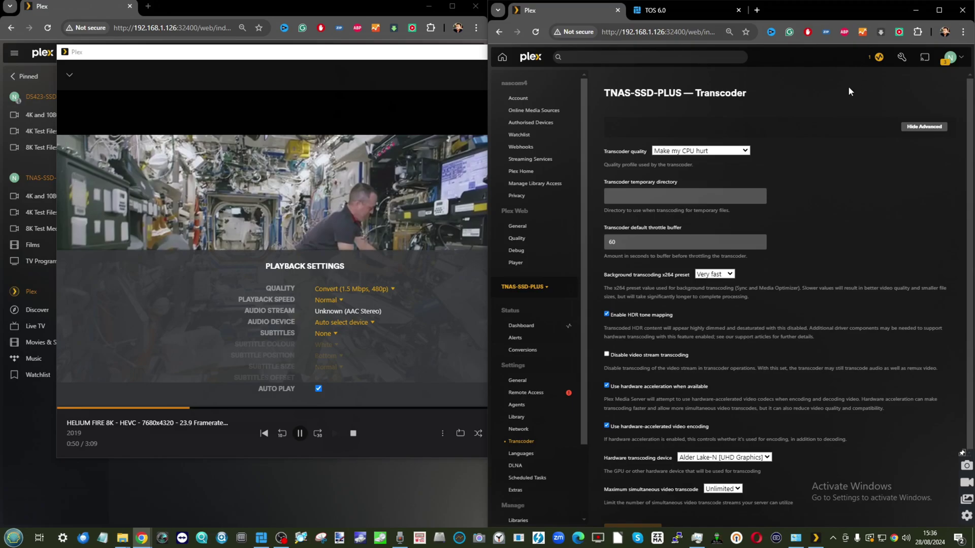
pyautogui.click(744, 151)
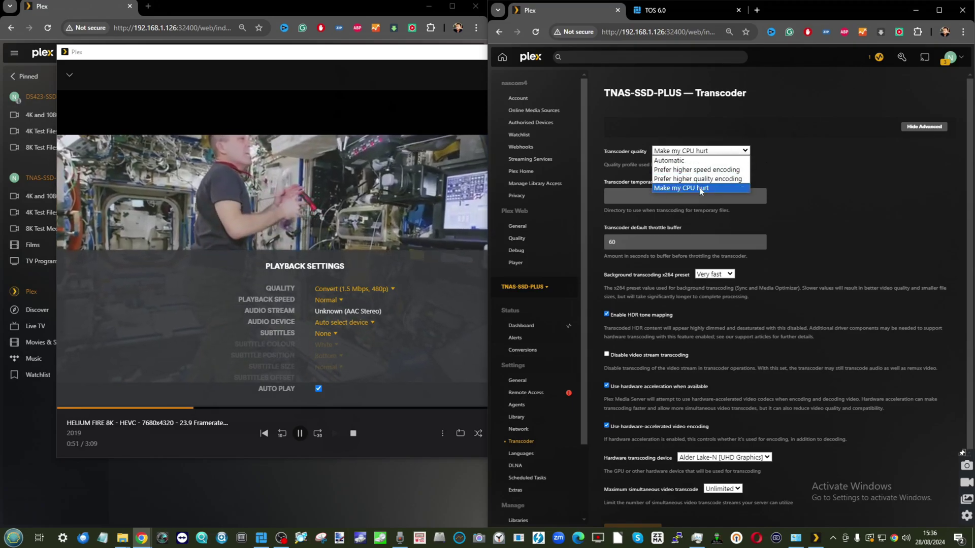
pyautogui.click(868, 171)
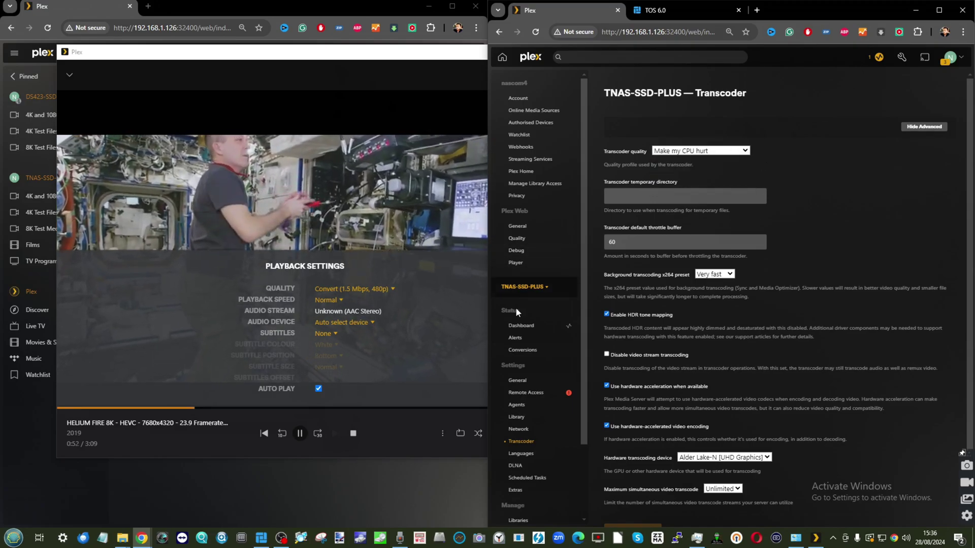
pyautogui.click(520, 325)
# - Start playing NIGHTSCAPE 8K UHD from the 8K Test Media library in Plex for Windows
pyautogui.click(353, 433)
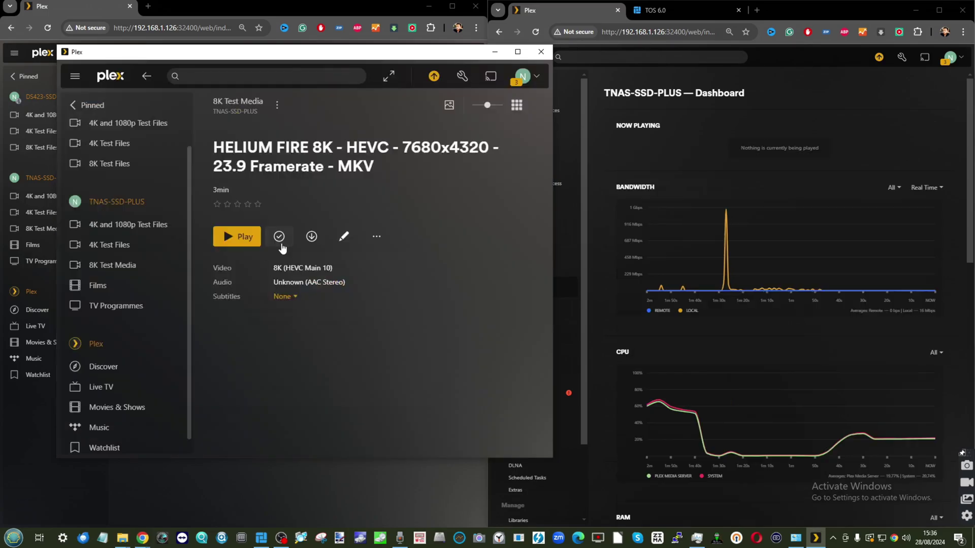
pyautogui.click(112, 265)
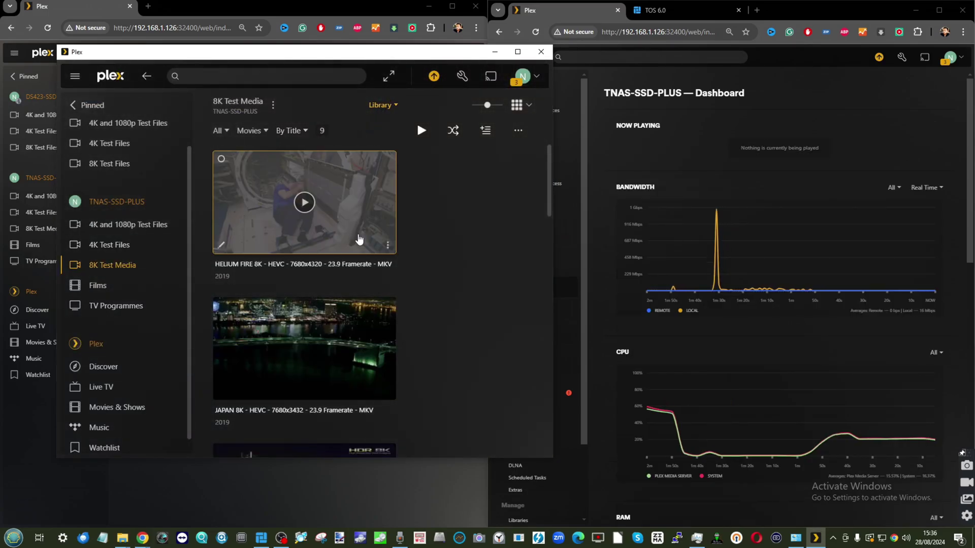
pyautogui.scroll(-4, 359, 239)
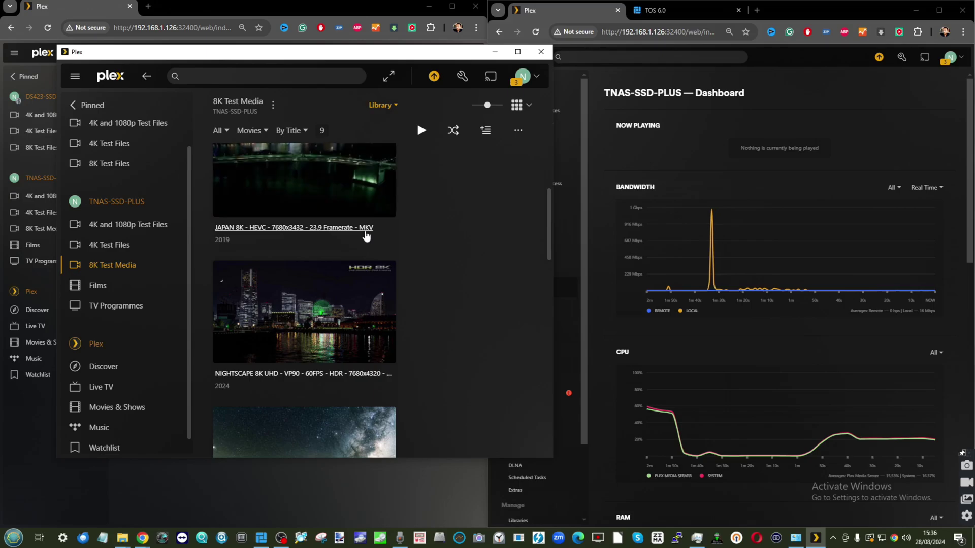
pyautogui.scroll(-3, 365, 236)
pyautogui.click(303, 189)
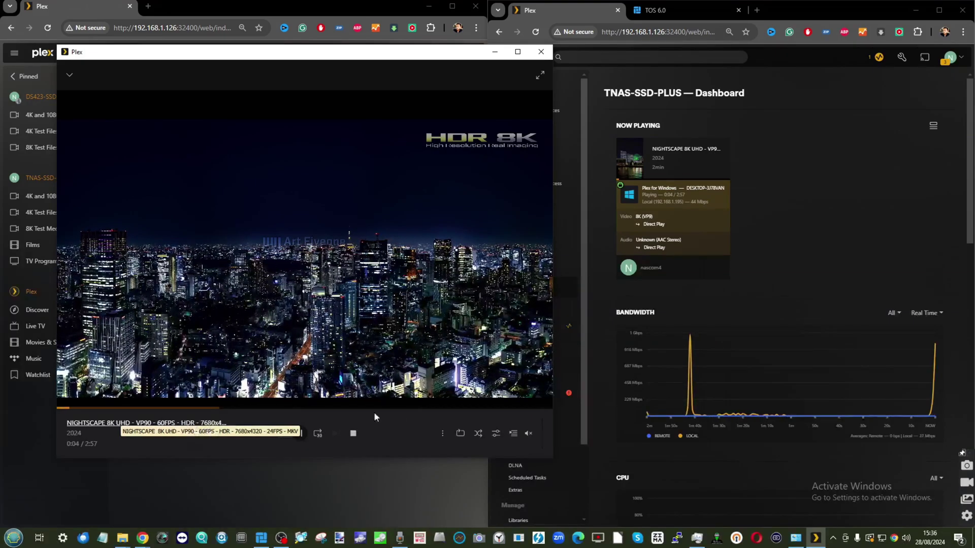
# - Show the player's Playback Settings and move the player window to the right half of the screen
pyautogui.click(495, 433)
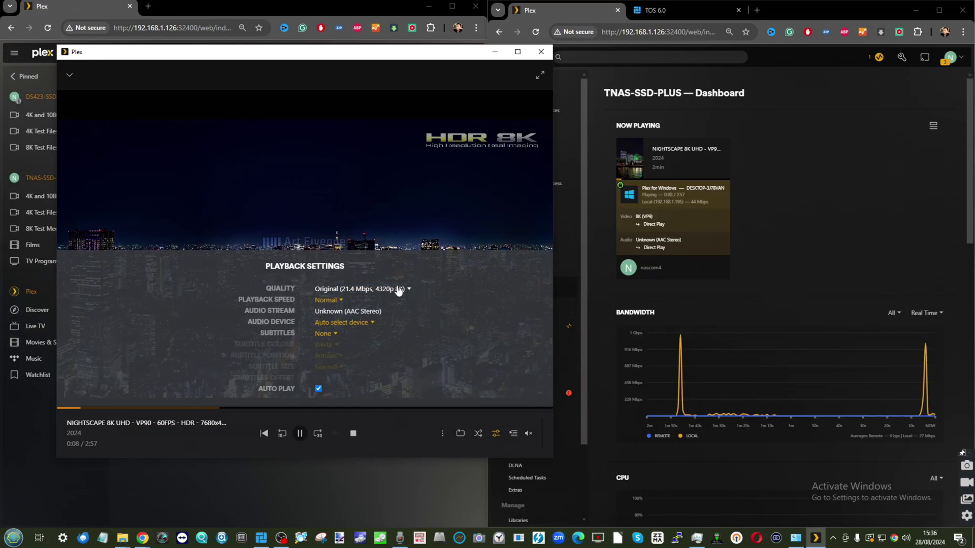
pyautogui.rightClick(816, 538)
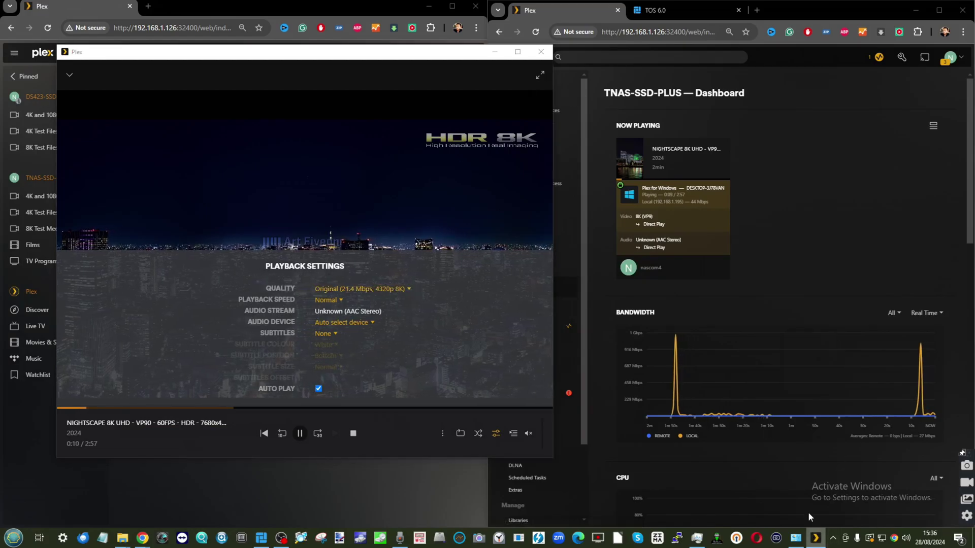
pyautogui.click(767, 484)
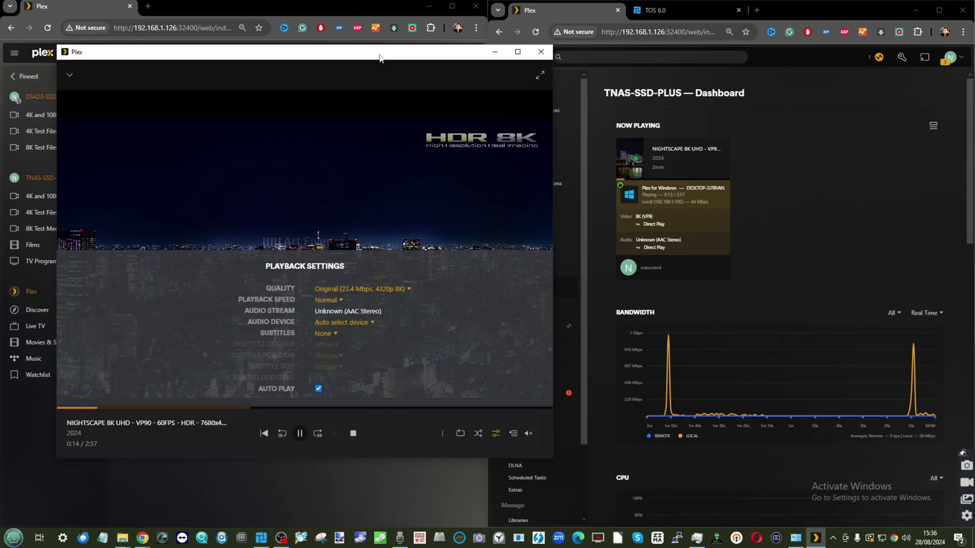
pyautogui.moveTo(378, 61); pyautogui.dragTo(760, 77)
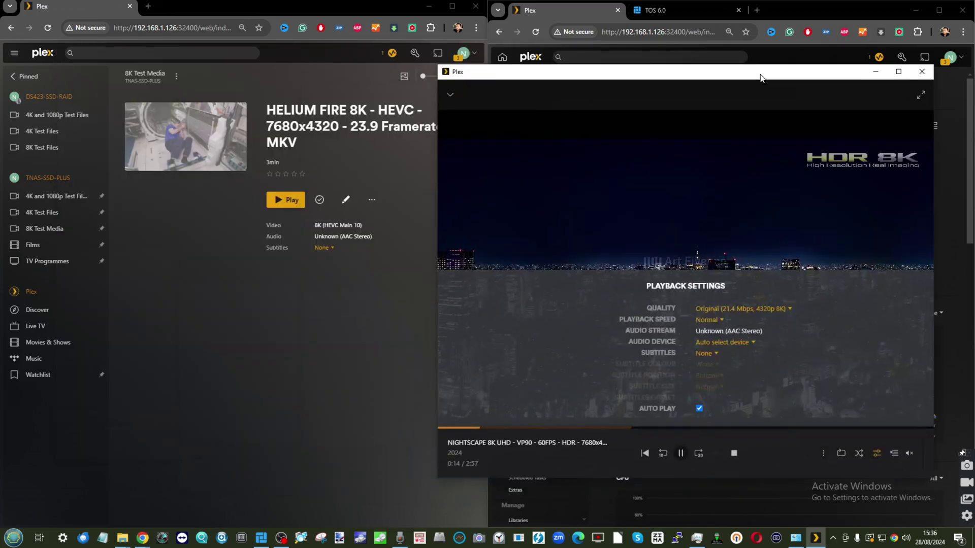
# - Play Into The Cave Of Wonders 4K from the 4K Test Files library, starting from the beginning
pyautogui.click(43, 212)
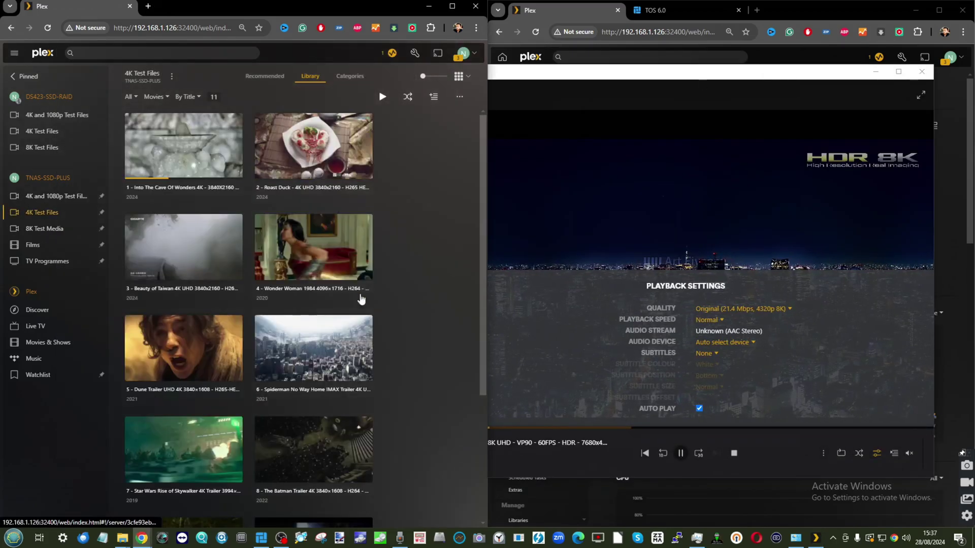
pyautogui.click(171, 153)
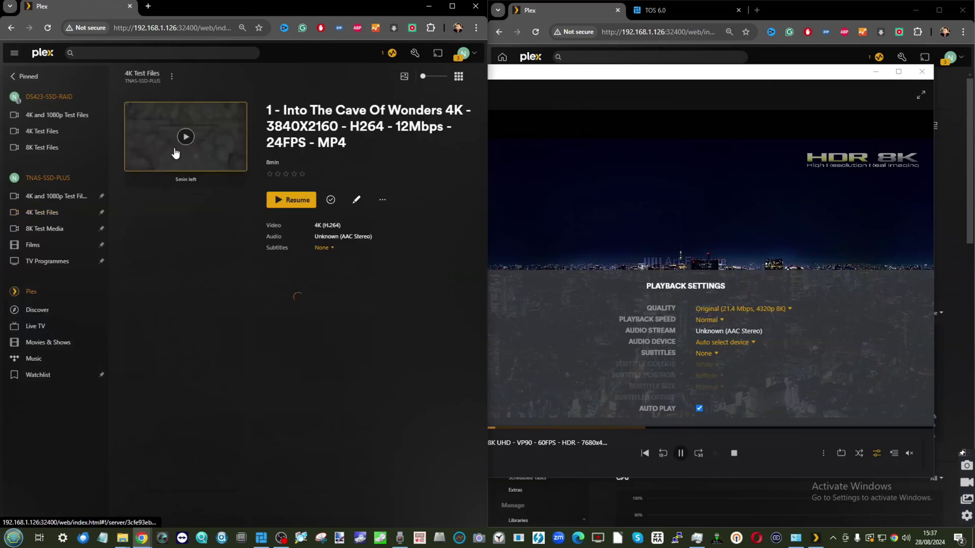
pyautogui.click(268, 201)
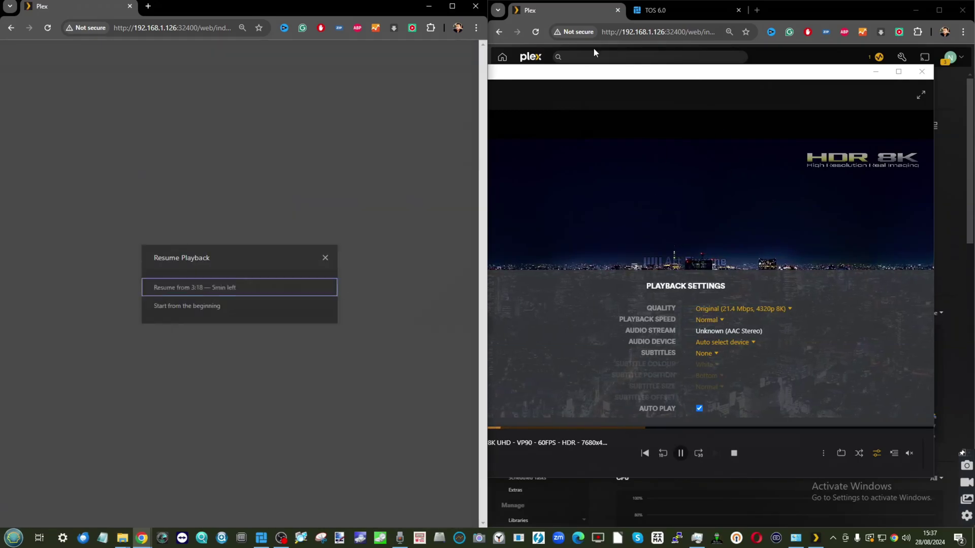
pyautogui.click(169, 306)
# - Skip the 4K video to about 1:25, rearrange the 8K player window, and duplicate the browser tab
pyautogui.moveTo(666, 84); pyautogui.dragTo(453, 102)
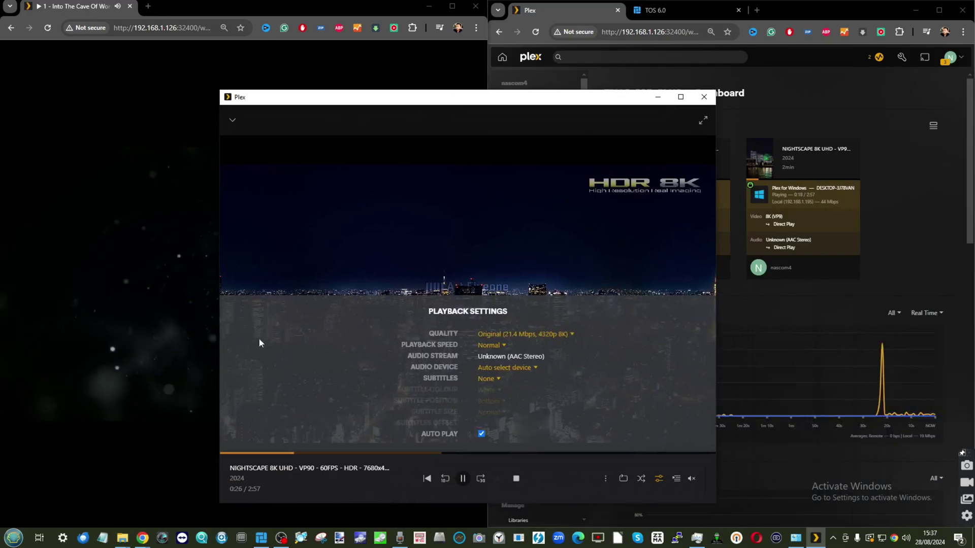
pyautogui.click(71, 490)
pyautogui.click(71, 490)
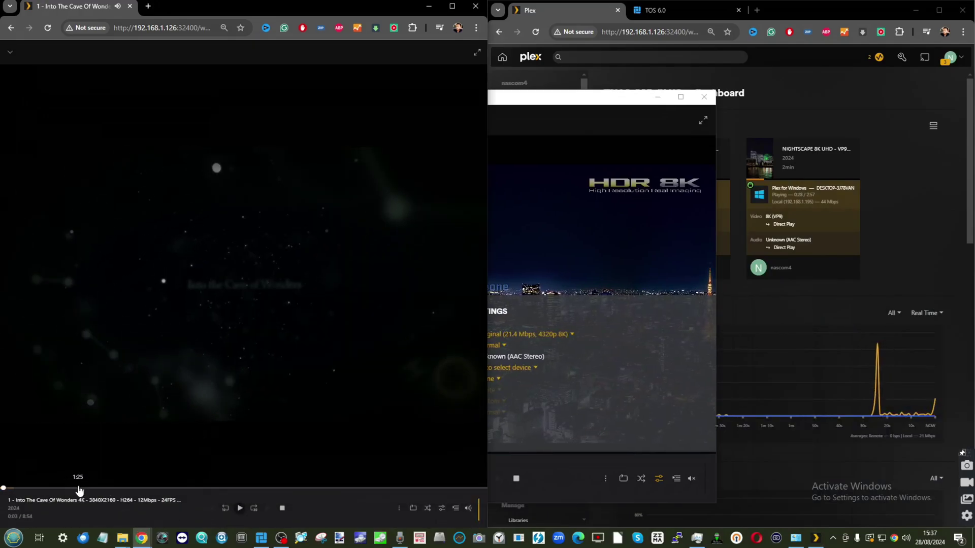
pyautogui.click(236, 510)
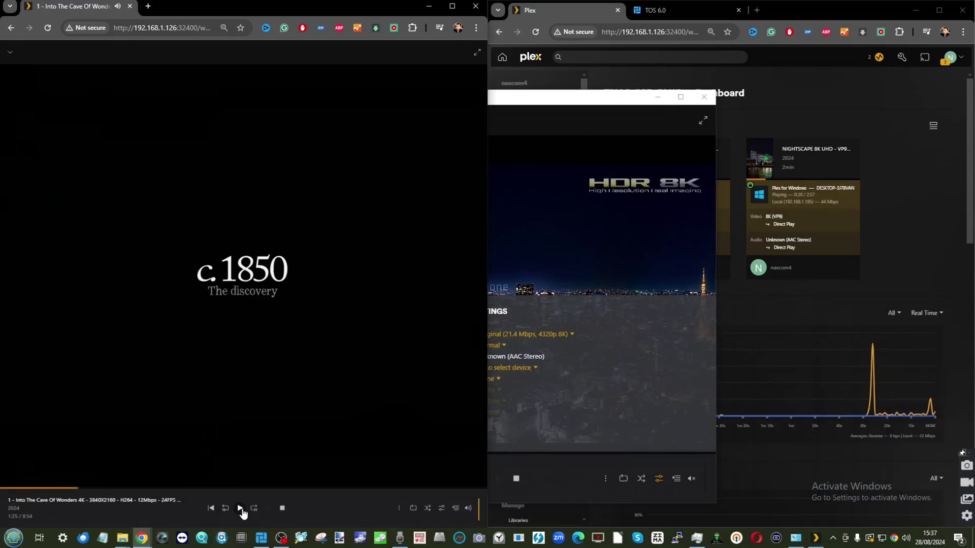
pyautogui.moveTo(565, 93); pyautogui.dragTo(886, 207)
pyautogui.rightClick(109, 7)
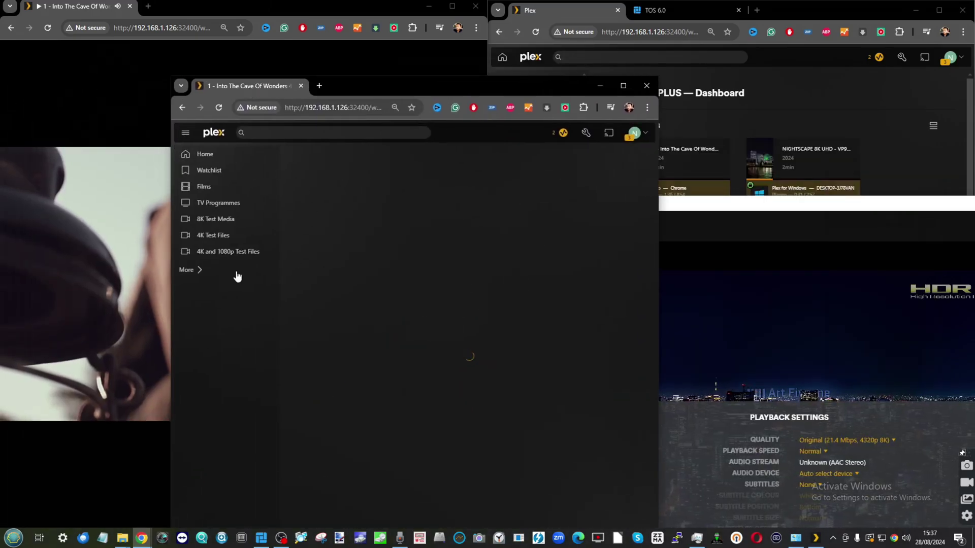
# - Play Beauty of Taiwan 4K from the 4K Test Files library on TNAS-SSD-PLUS
pyautogui.click(190, 270)
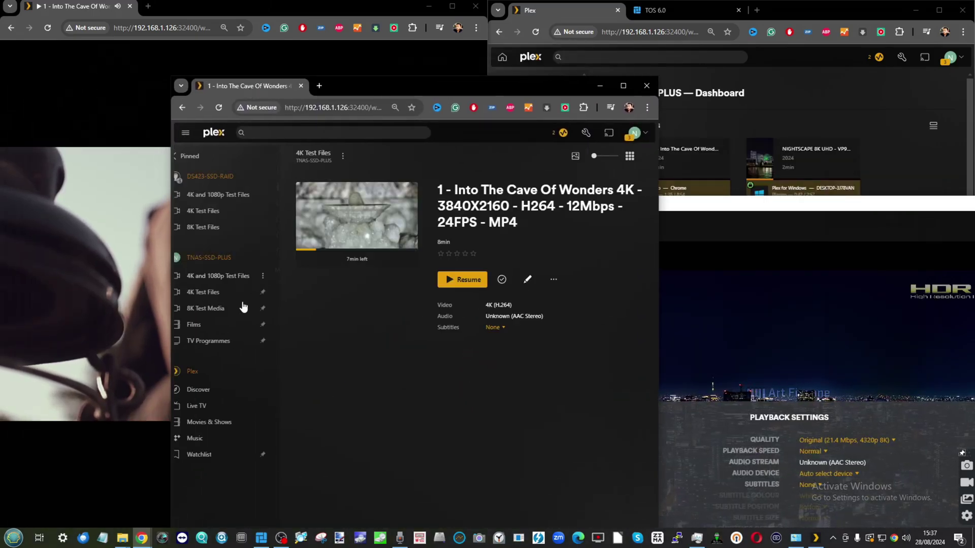
pyautogui.click(209, 292)
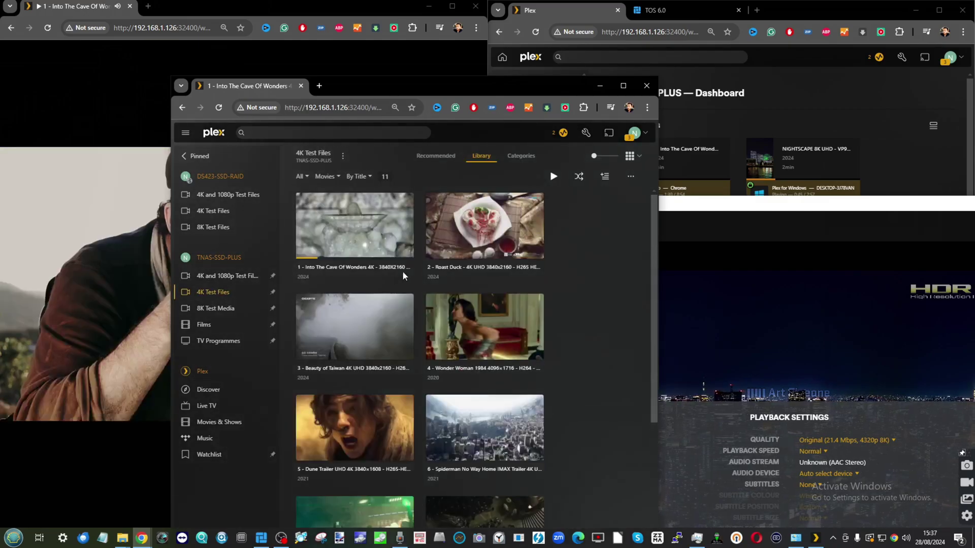
pyautogui.click(355, 328)
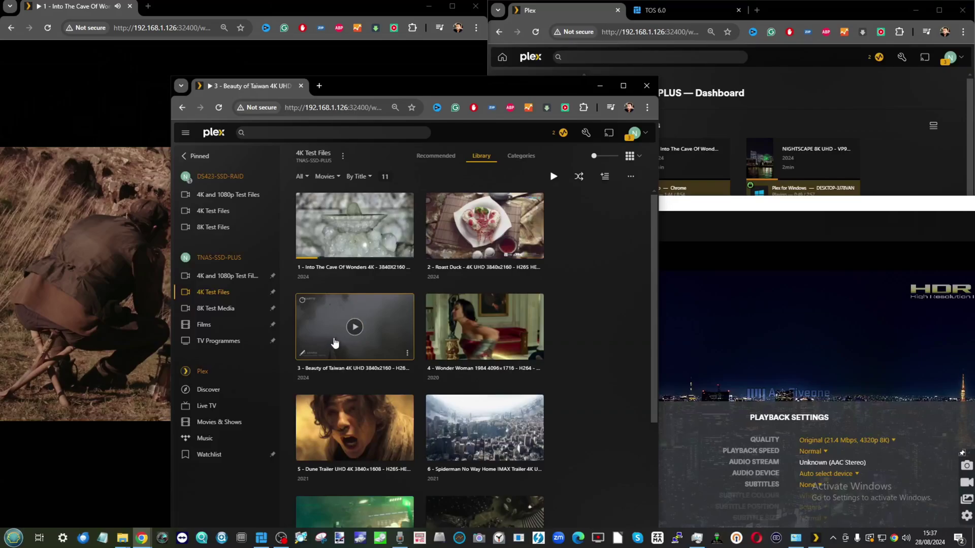
pyautogui.click(368, 329)
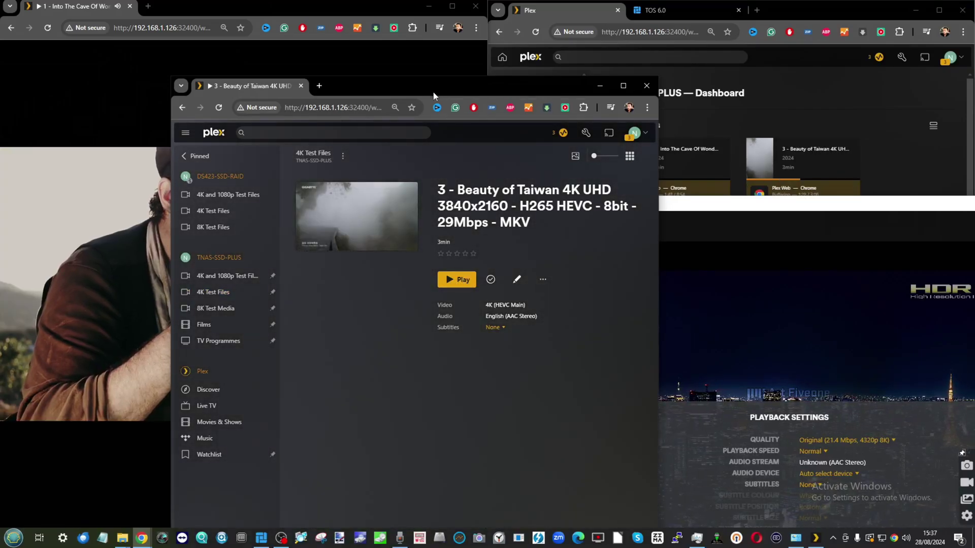
# - Move the Beauty of Taiwan window down and left and briefly check Task Manager
pyautogui.moveTo(461, 84); pyautogui.dragTo(395, 133)
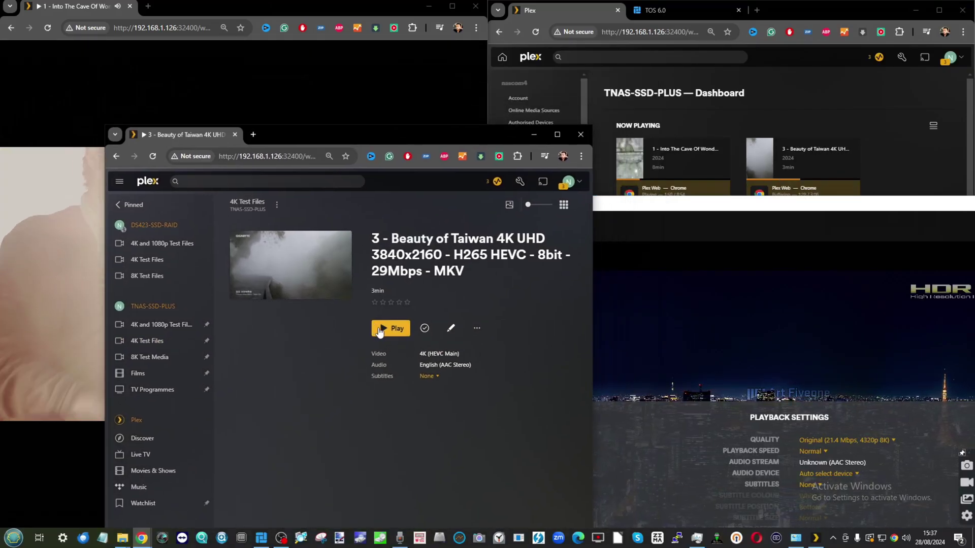
pyautogui.moveTo(453, 134); pyautogui.dragTo(415, 186)
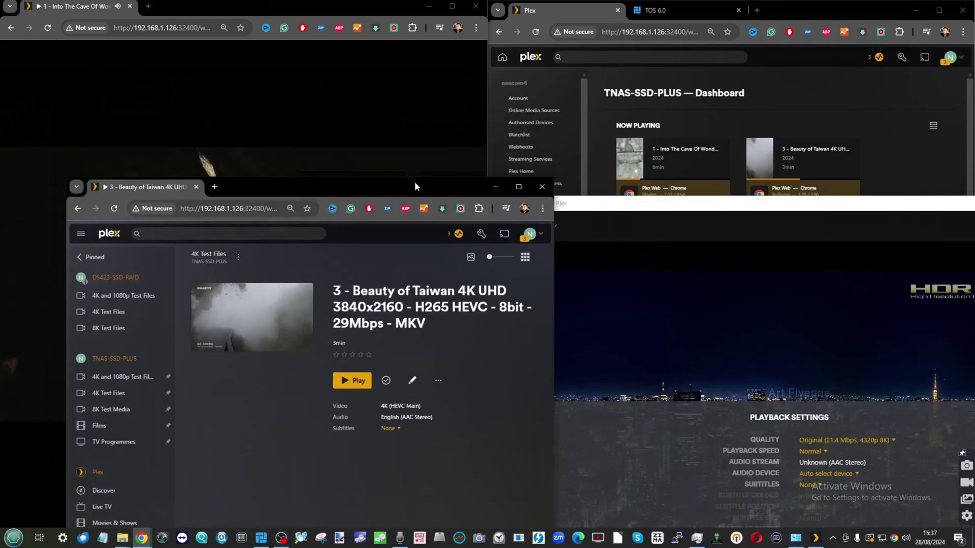
pyautogui.click(696, 539)
pyautogui.click(697, 539)
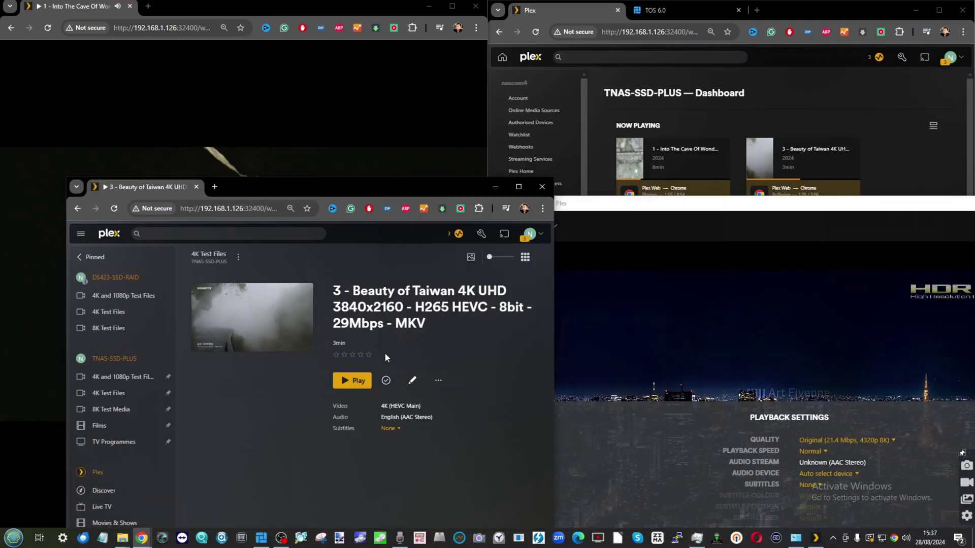
pyautogui.click(899, 162)
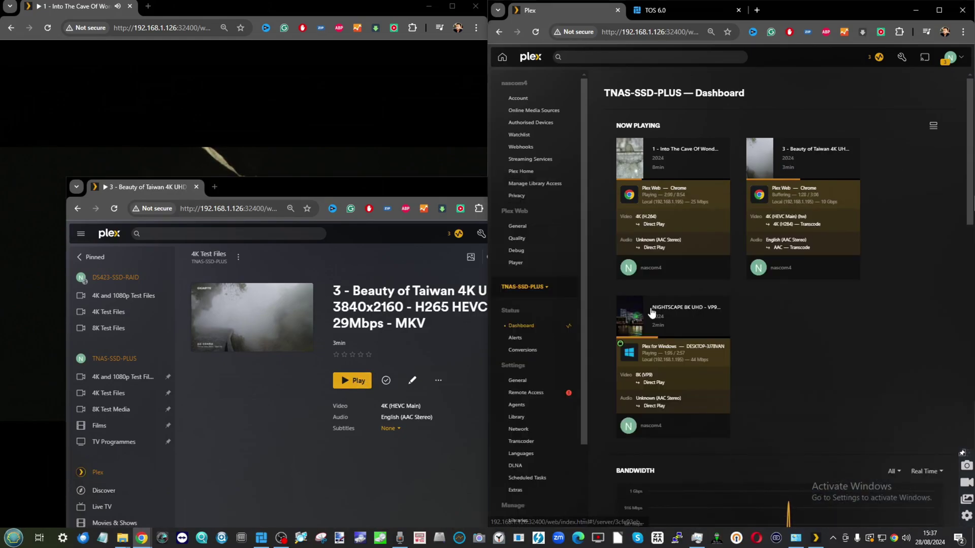
# - Reload the Beauty of Taiwan page, scroll down to the CPU graph, and lower that window
pyautogui.click(220, 202)
pyautogui.press('Return')
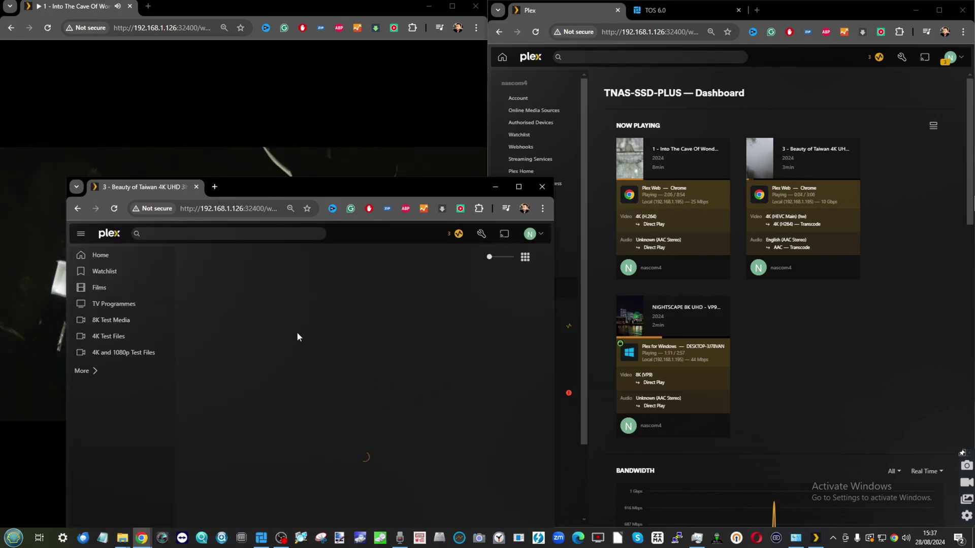
pyautogui.scroll(-7, 868, 258)
pyautogui.scroll(-3, 869, 260)
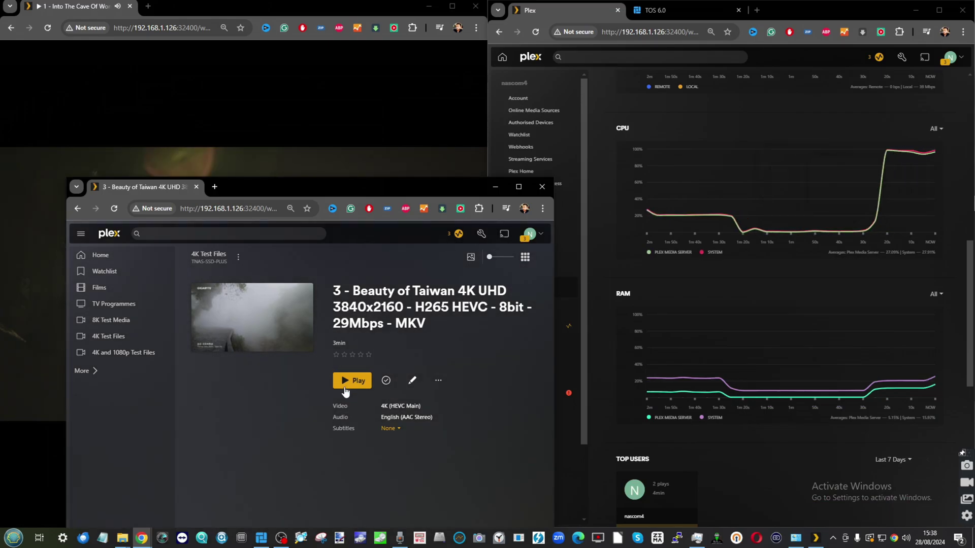
pyautogui.moveTo(357, 188); pyautogui.dragTo(358, 302)
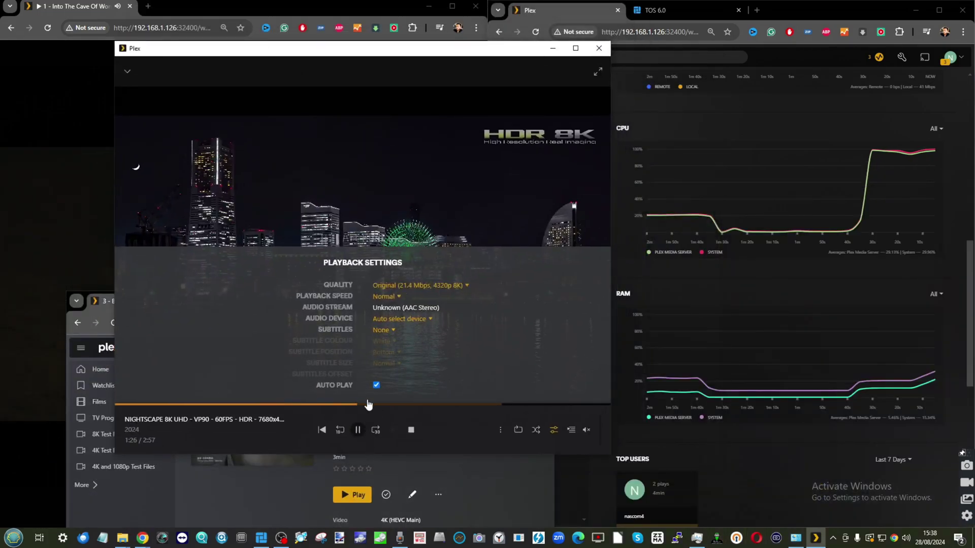
# - Close the 8K player's Playback Settings, scroll the dashboard back up, and switch to the TOS 6.0 tab
pyautogui.click(553, 429)
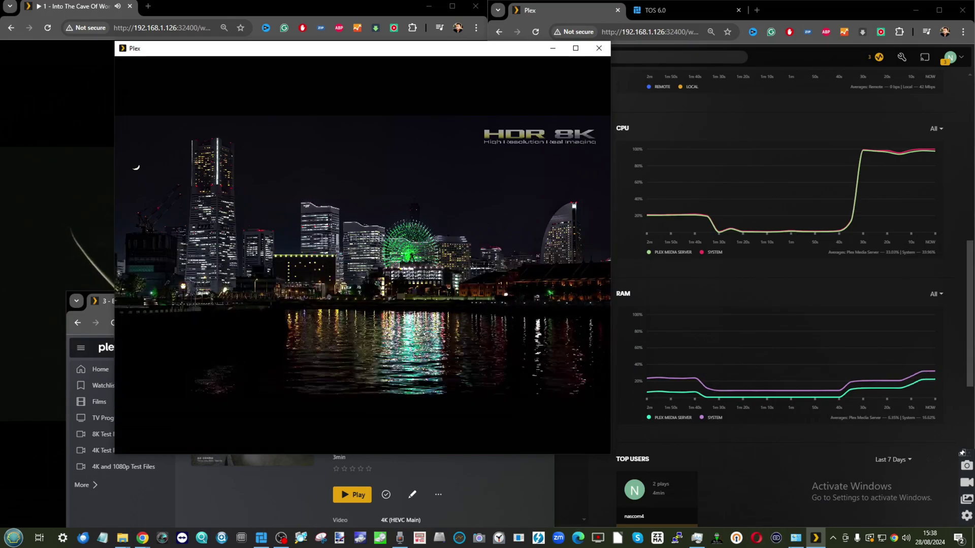
pyautogui.click(702, 485)
pyautogui.scroll(3, 761, 329)
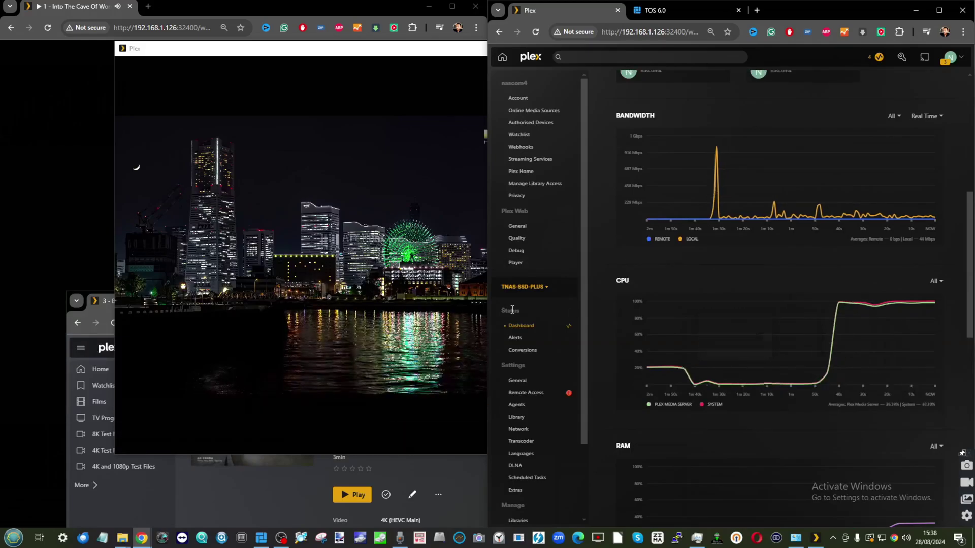
pyautogui.scroll(6, 706, 278)
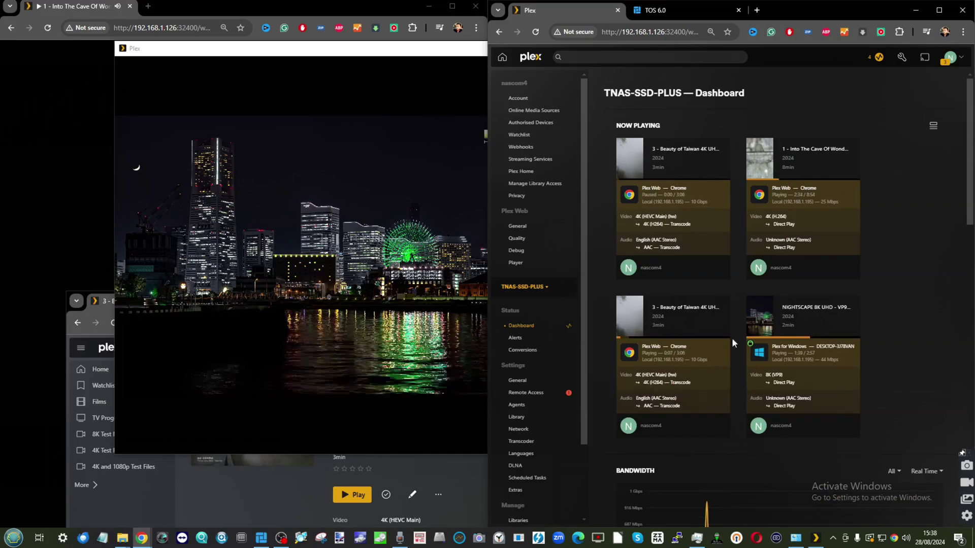
pyautogui.click(680, 11)
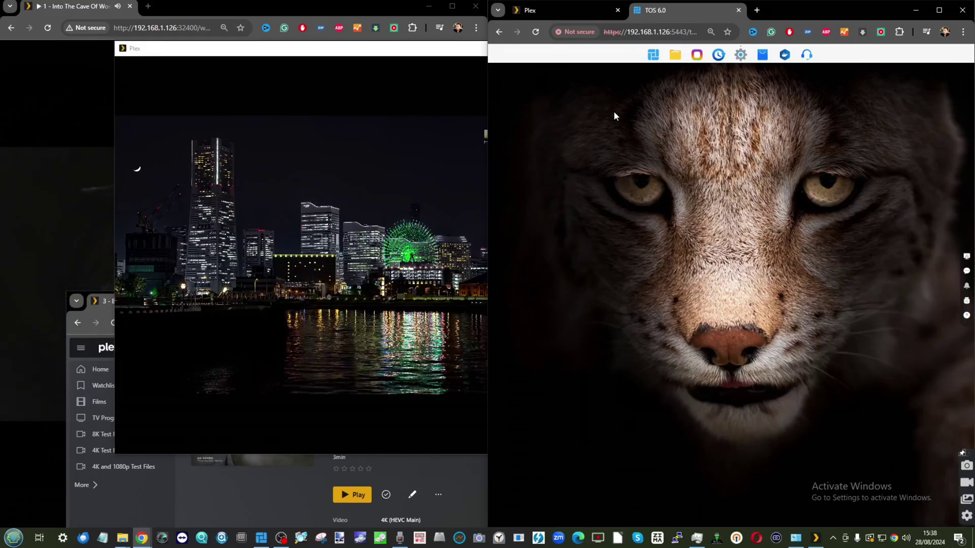
# - Open the TOS Control Panel Overview and slide the NIGHTSCAPE player aside to expose CPU and load
pyautogui.click(739, 56)
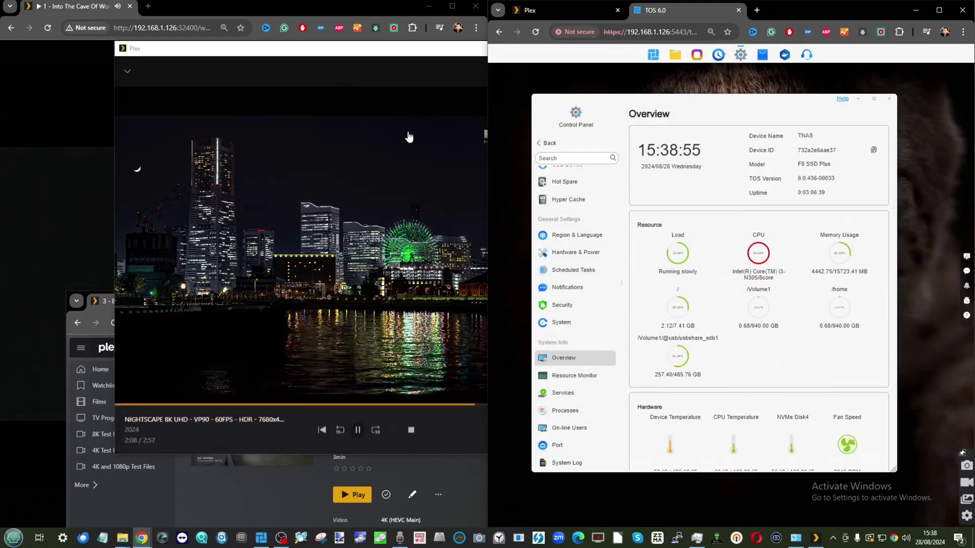
pyautogui.moveTo(407, 48); pyautogui.dragTo(465, 75)
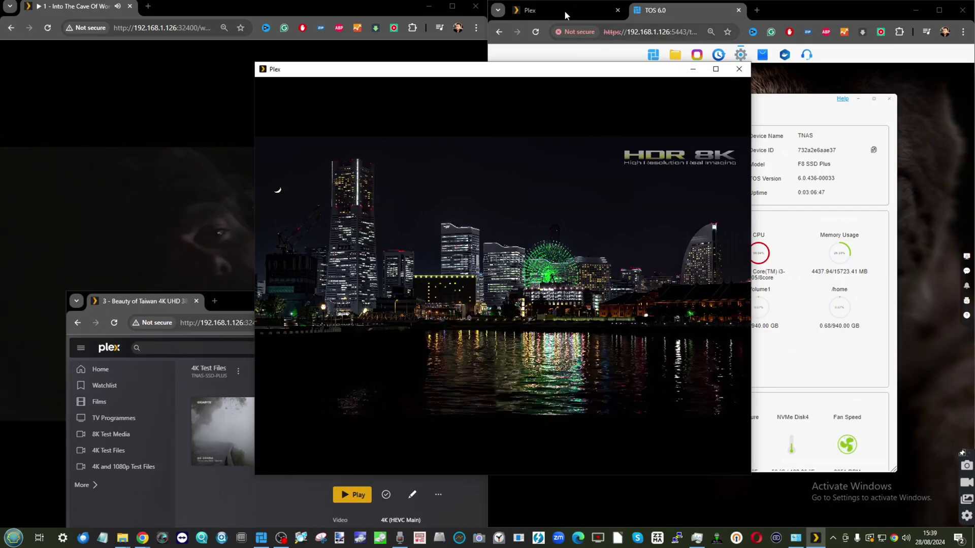
pyautogui.moveTo(679, 219)
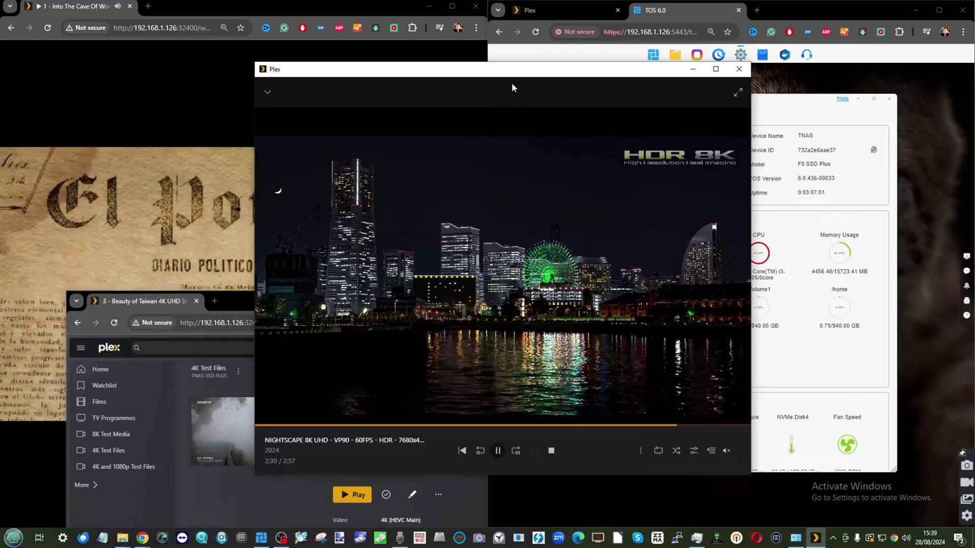
pyautogui.moveTo(606, 75); pyautogui.dragTo(443, 82)
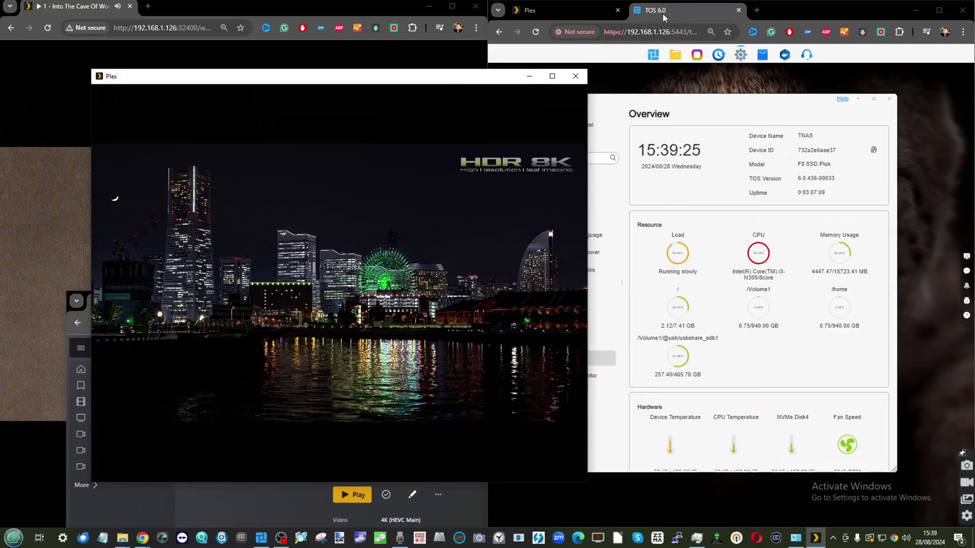
pyautogui.moveTo(583, 179)
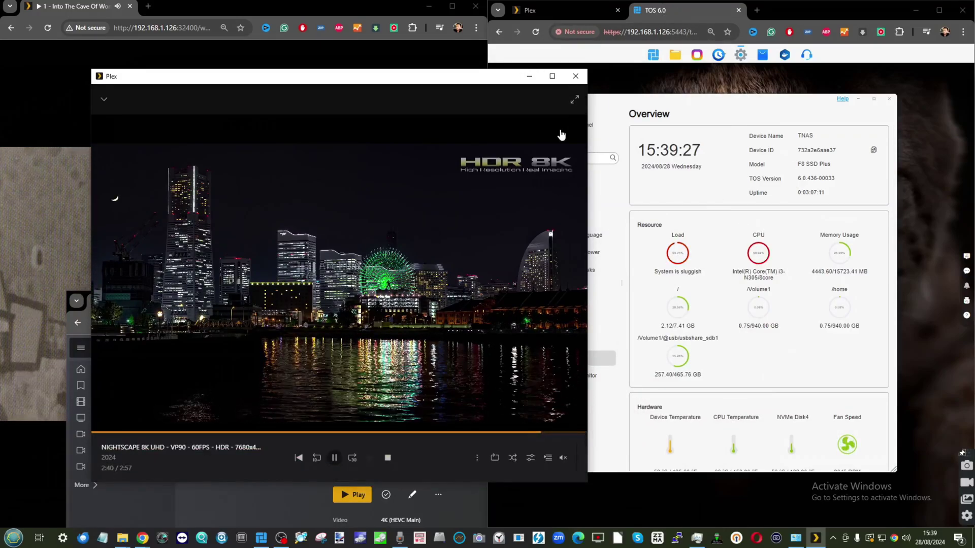